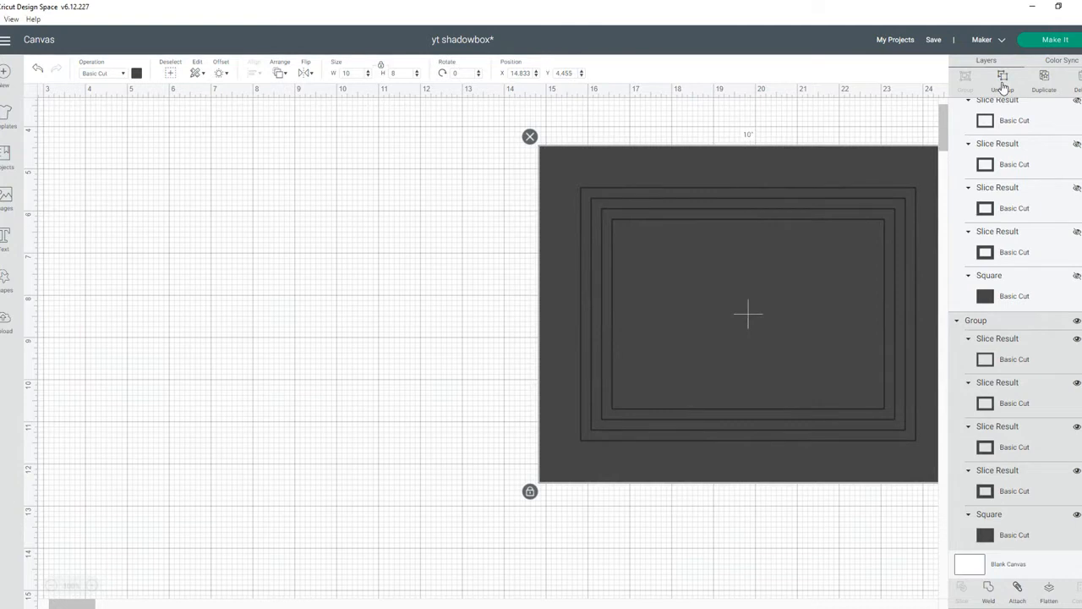
Ungroup the stacked layers, spread the four frames apart, and move the solid 10 × 8 inch rectangle to a clear canvas area
left_click_drag(792, 143, 768, 346)
left_click_drag(751, 191, 698, 383)
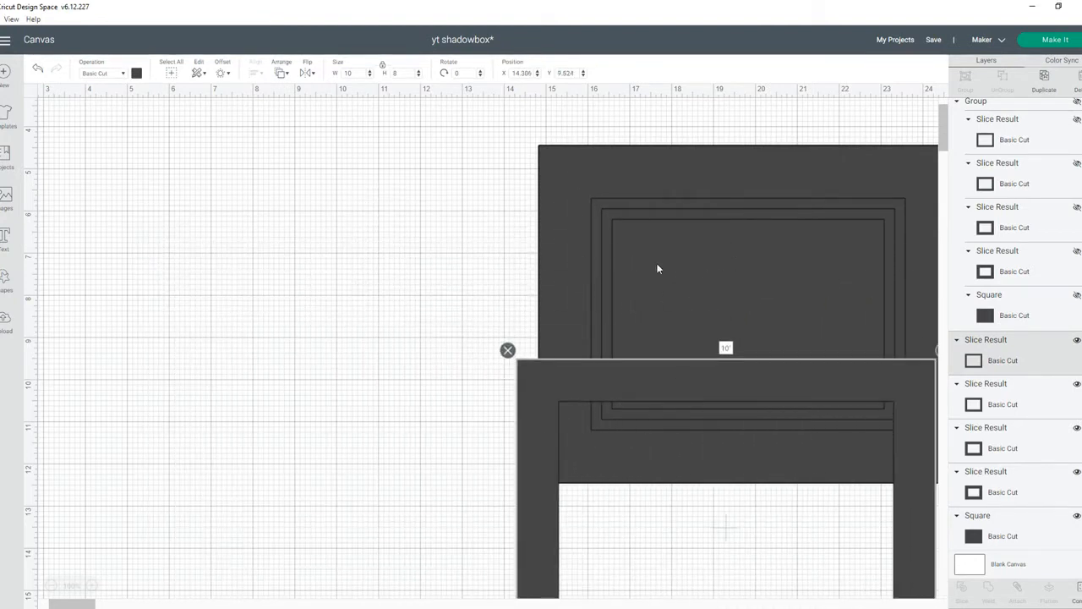
left_click_drag(666, 178, 664, 528)
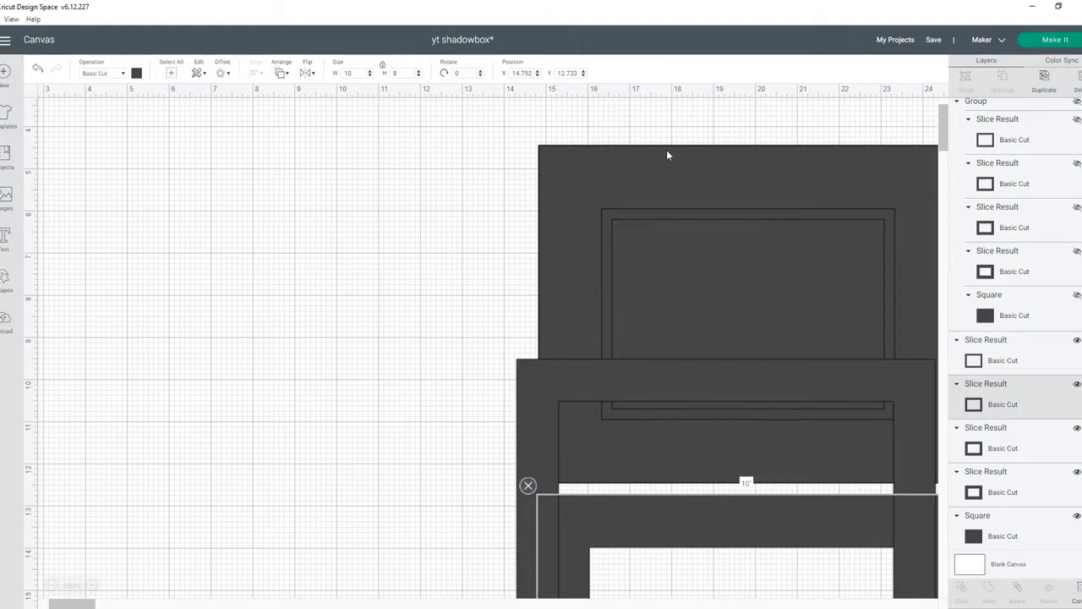
left_click_drag(668, 183, 687, 551)
left_click_drag(666, 206, 701, 477)
left_click_drag(595, 217, 144, 206)
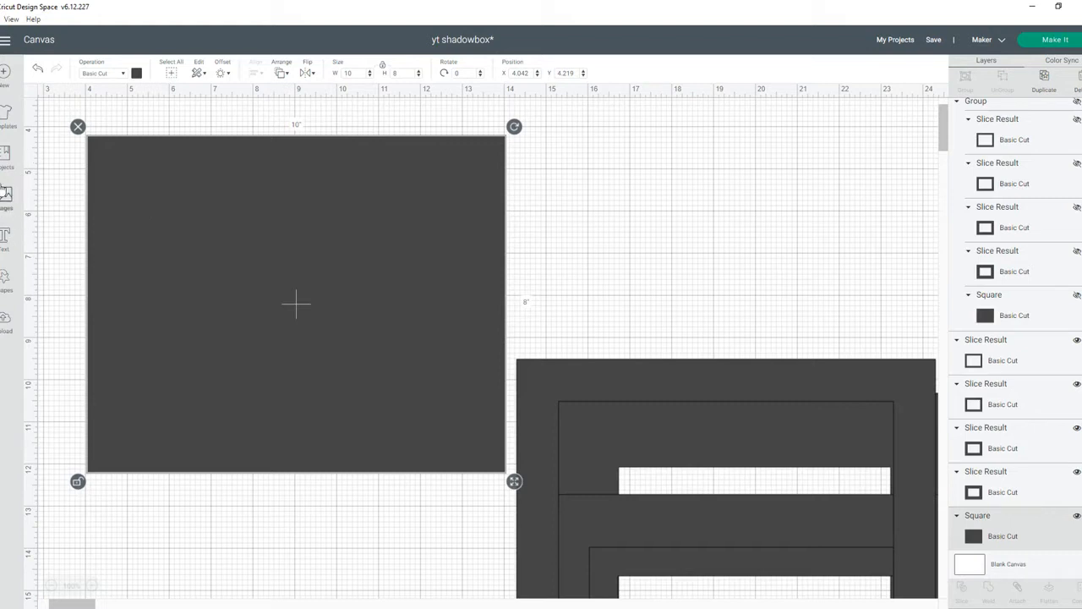
Search the image library for "window" and insert the arched Window Flourish image with scrollwork
left_click(5, 195)
left_click(342, 115)
type("wi")
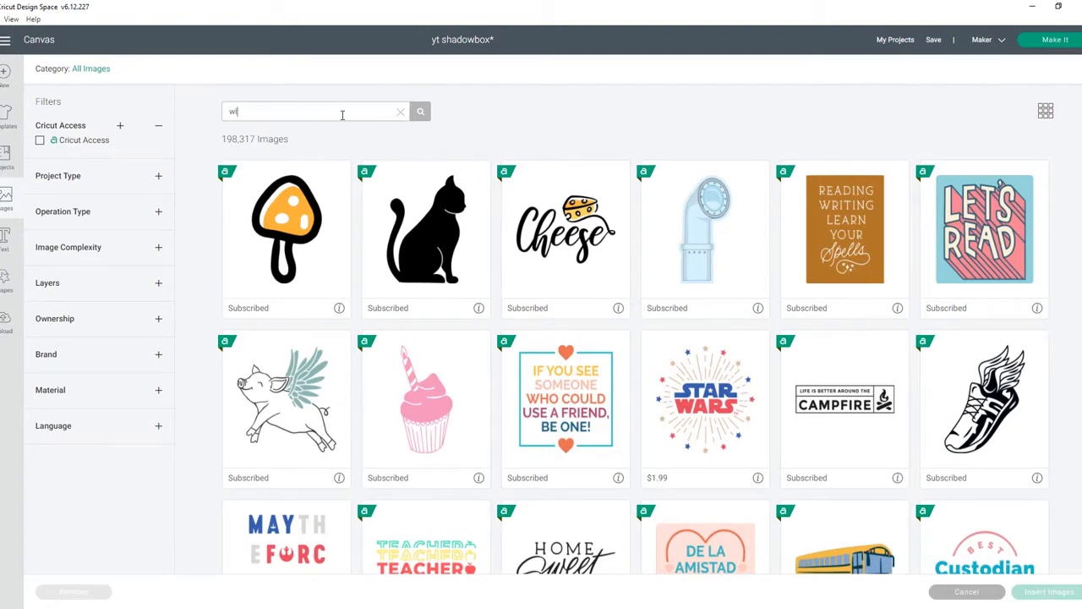
type("ndow")
key("Return")
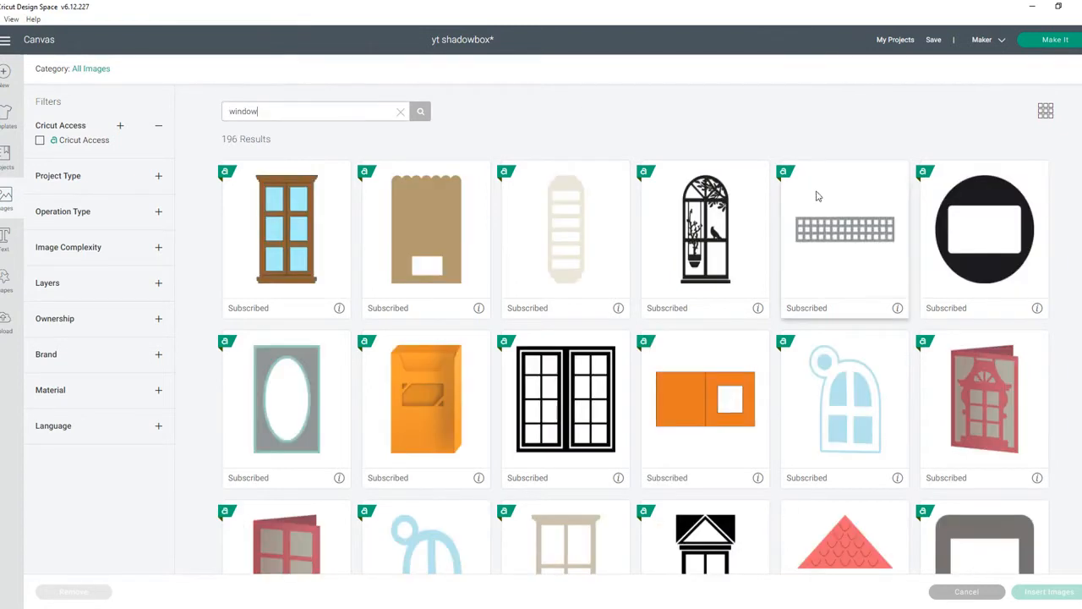
scroll(634, 355, "down", 15)
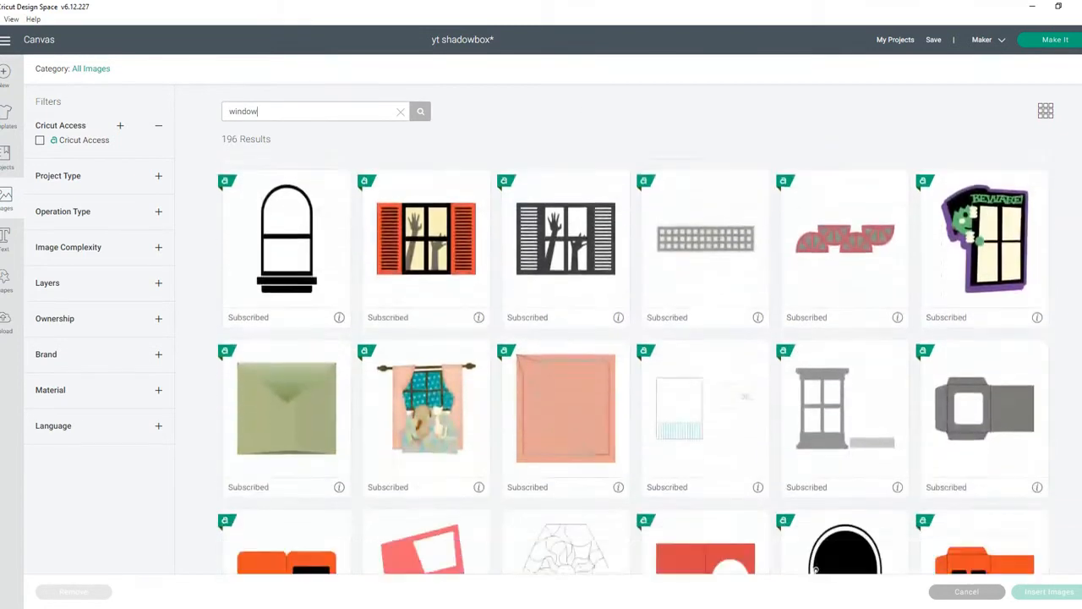
scroll(634, 363, "down", 15)
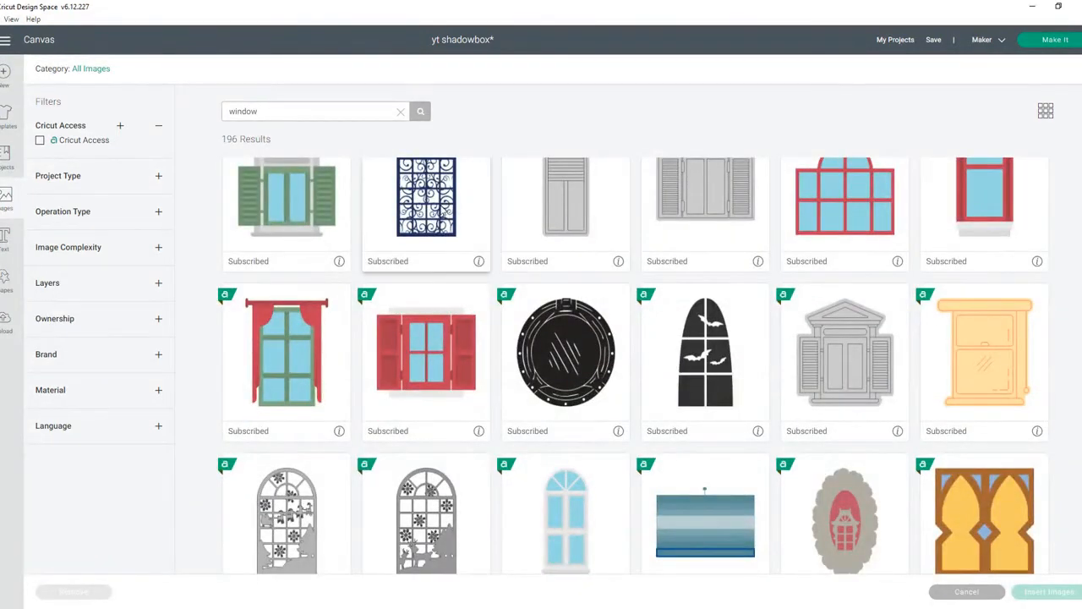
left_click(431, 203)
left_click(1035, 596)
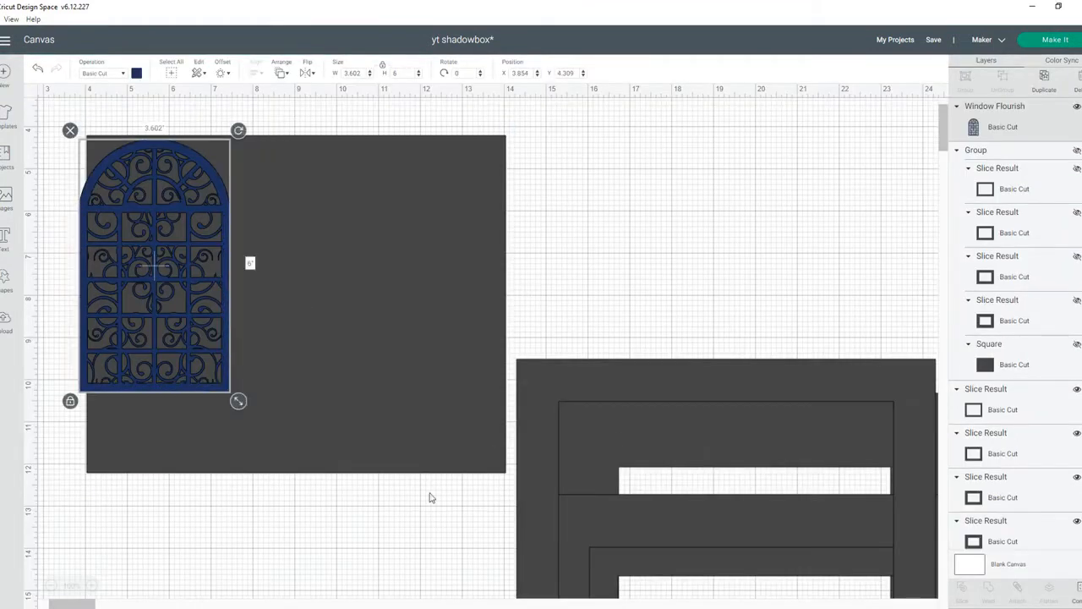
Center the window roughly on the rectangle, then duplicate it, shrink the copy to about 3.16 × 5.26 inches and place it on the right side
left_click_drag(168, 317, 295, 342)
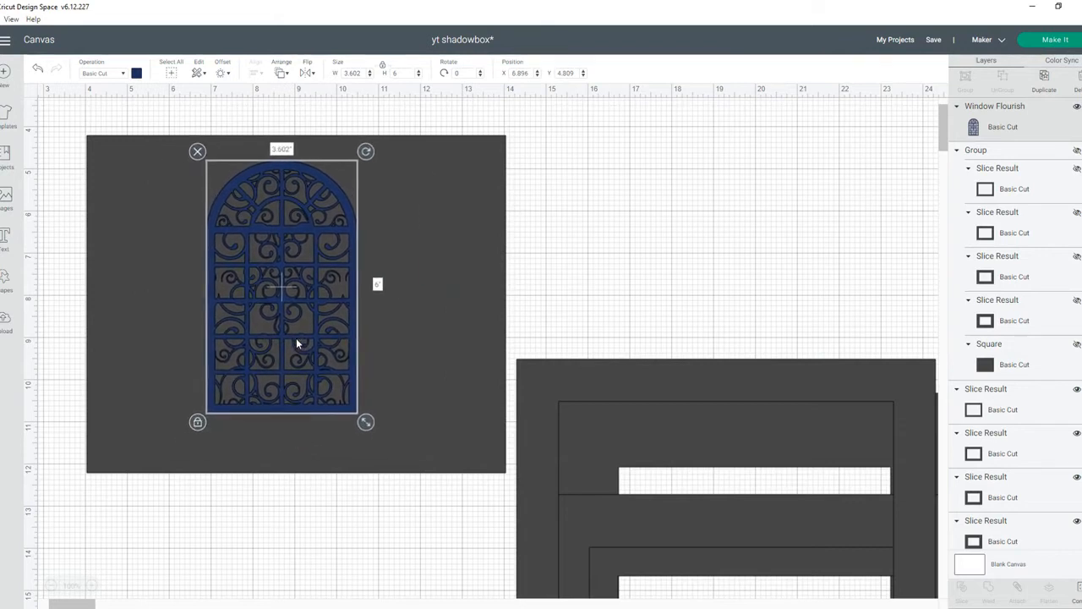
left_click(1044, 78)
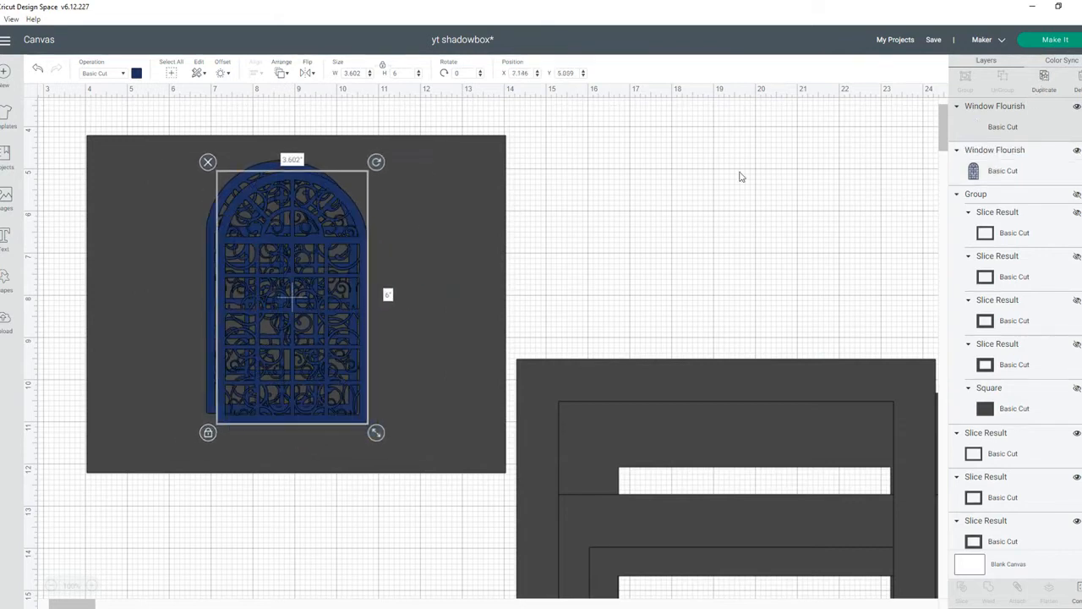
left_click_drag(376, 435, 353, 394)
left_click_drag(281, 331, 329, 340)
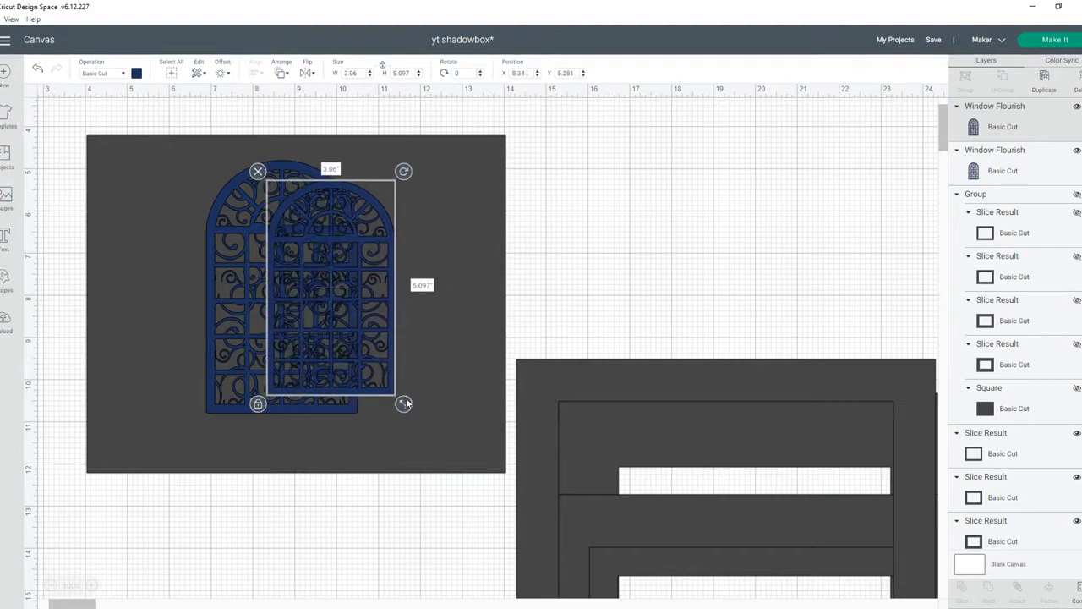
left_click_drag(406, 403, 411, 410)
left_click_drag(358, 369, 431, 366)
left_click(355, 520)
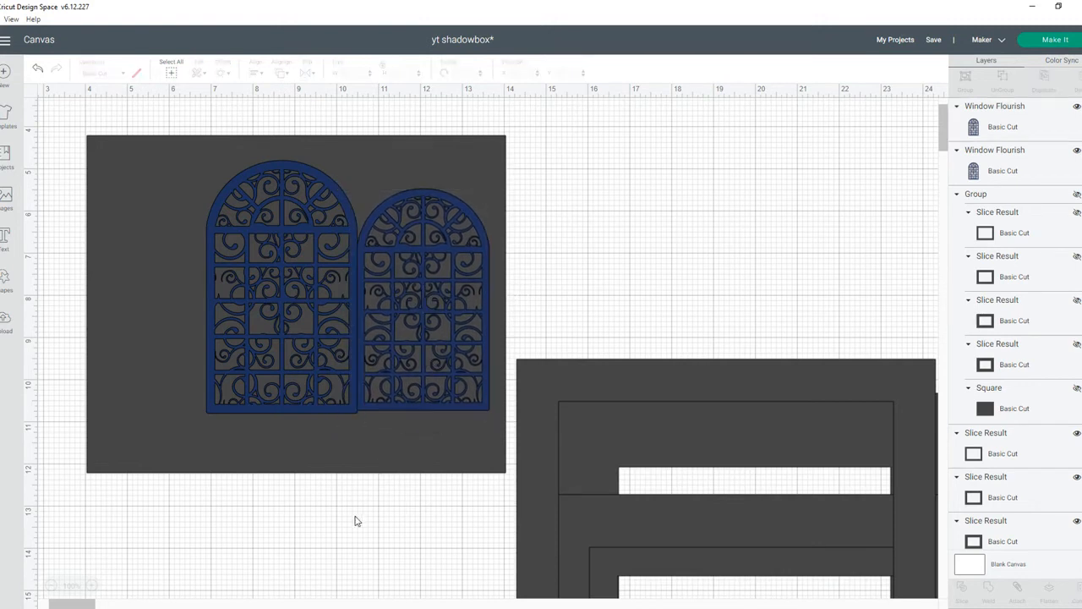
Duplicate the smaller window onto the large window's left side and move the dark rectangle down, clear of the windows
left_click(465, 337)
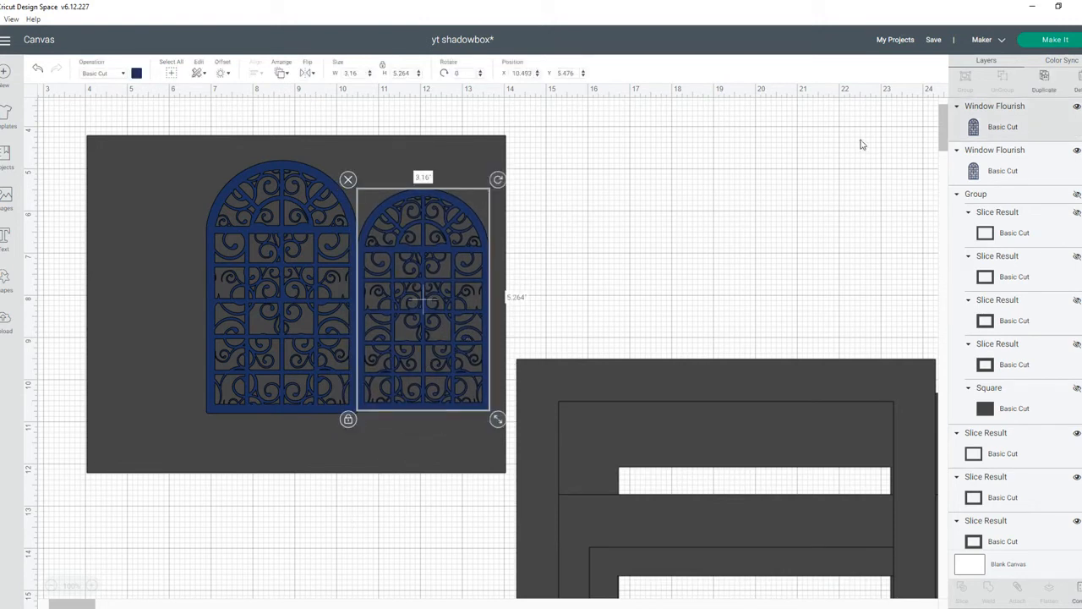
left_click(1046, 79)
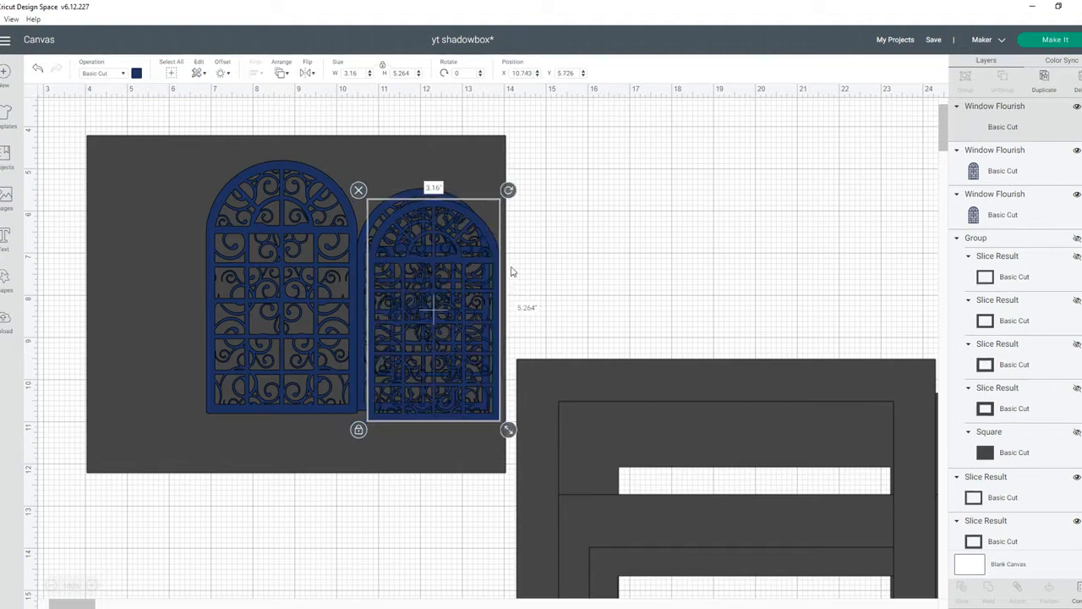
left_click_drag(469, 318, 186, 303)
left_click_drag(469, 165, 451, 437)
left_click_drag(167, 205, 163, 205)
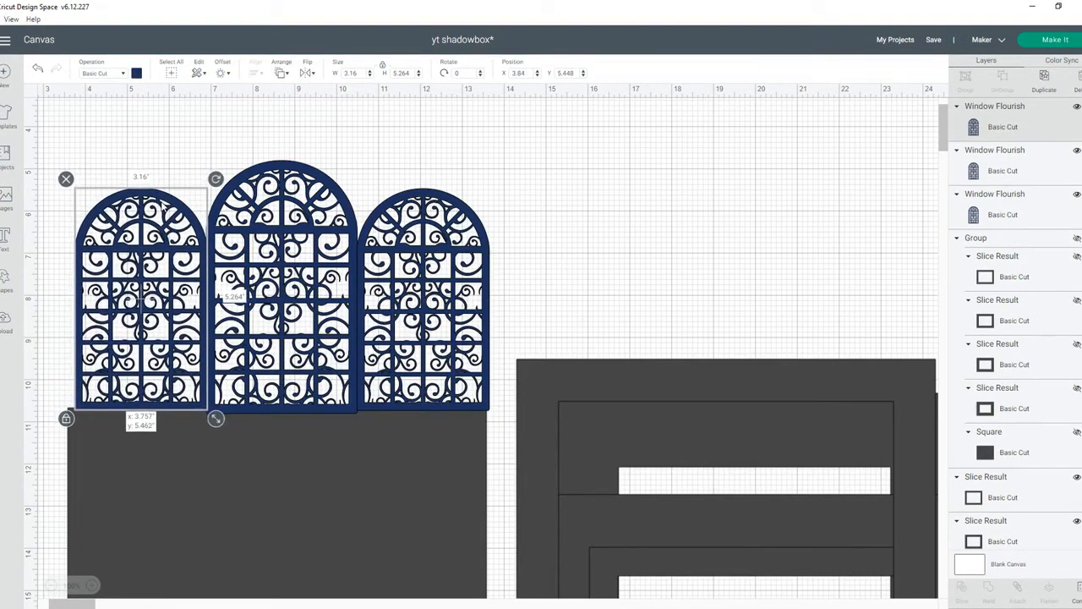
Align the bottoms of the three windows and weld them into one shape
left_click(138, 144)
left_click_drag(138, 144, 518, 305)
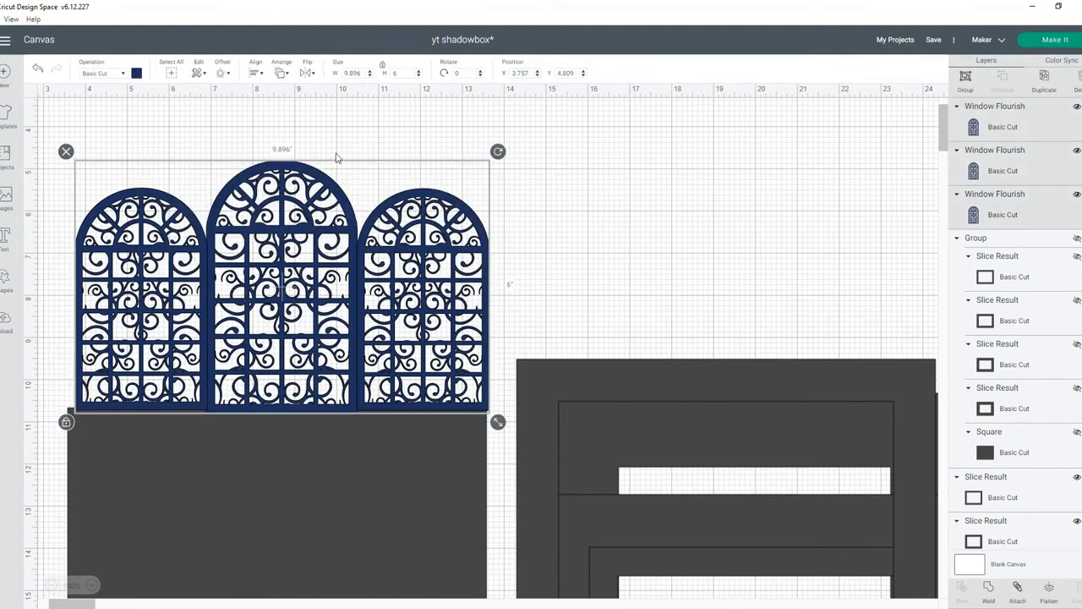
left_click(255, 75)
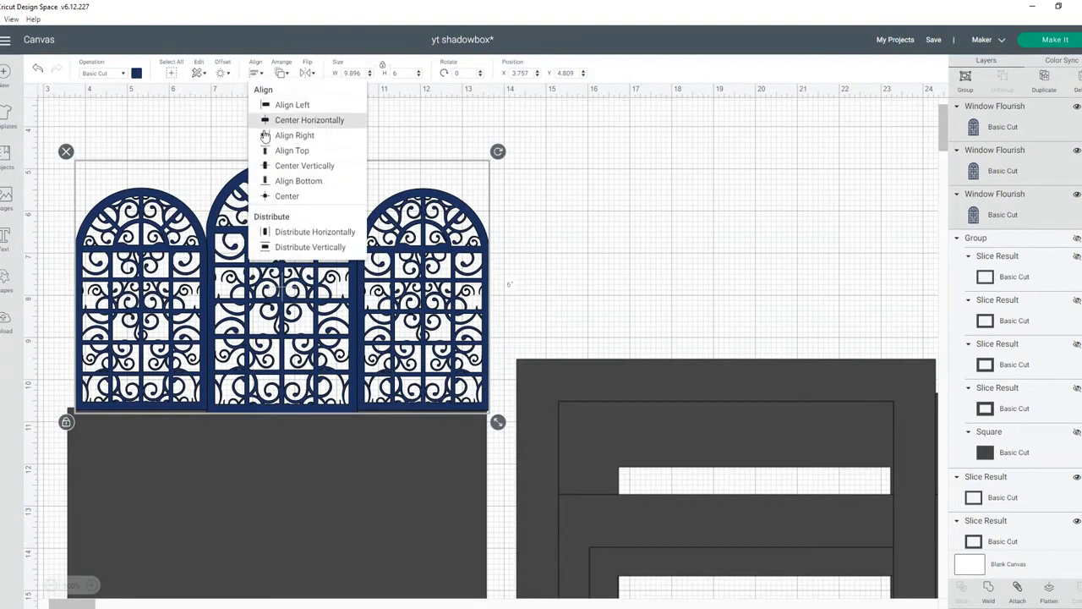
left_click(273, 179)
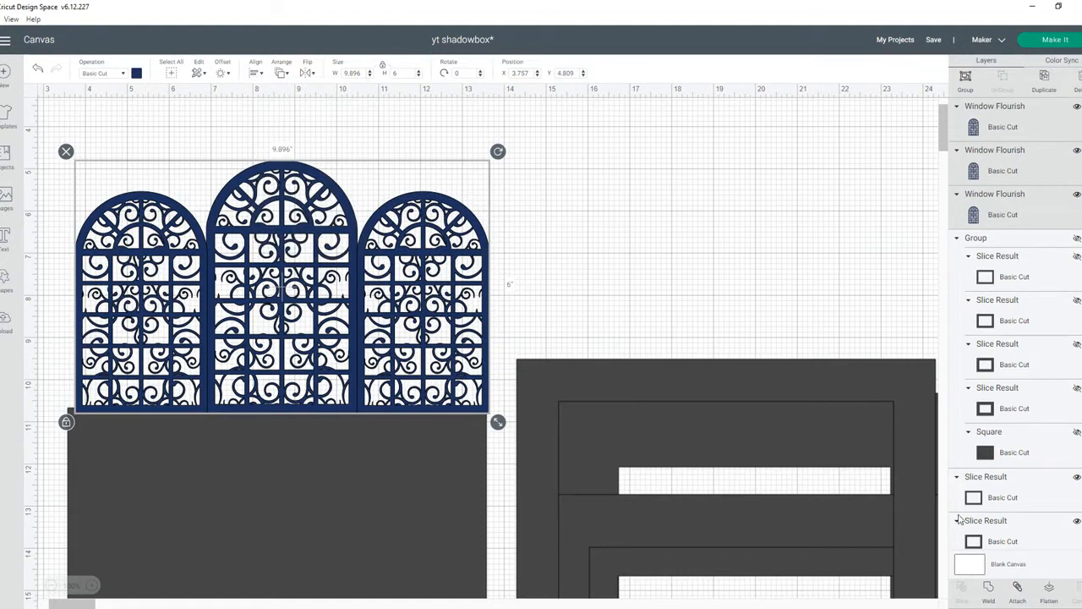
left_click(991, 592)
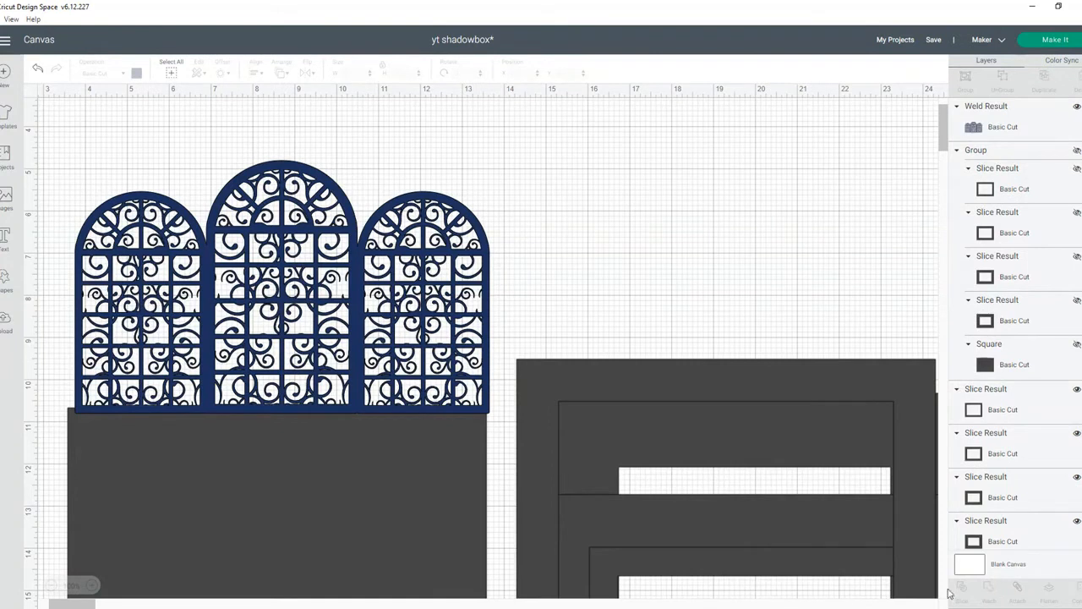
Move the rectangle back behind the welded windows, resize the windows to about 8.26 × 6.08 inches and position them inside it
left_click_drag(296, 518, 298, 249)
left_click(299, 250)
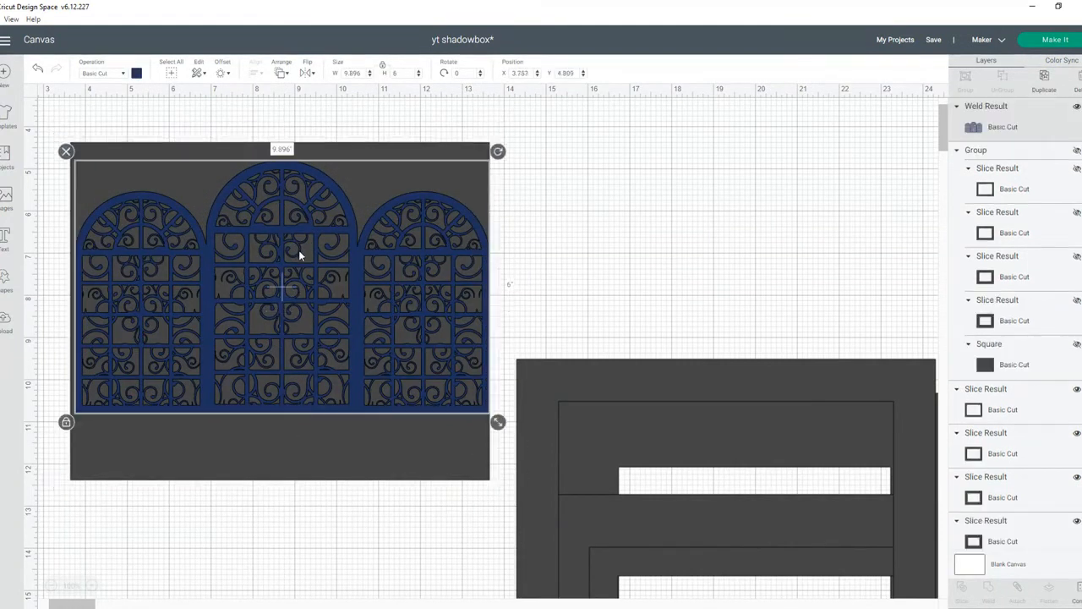
left_click_drag(497, 420, 455, 394)
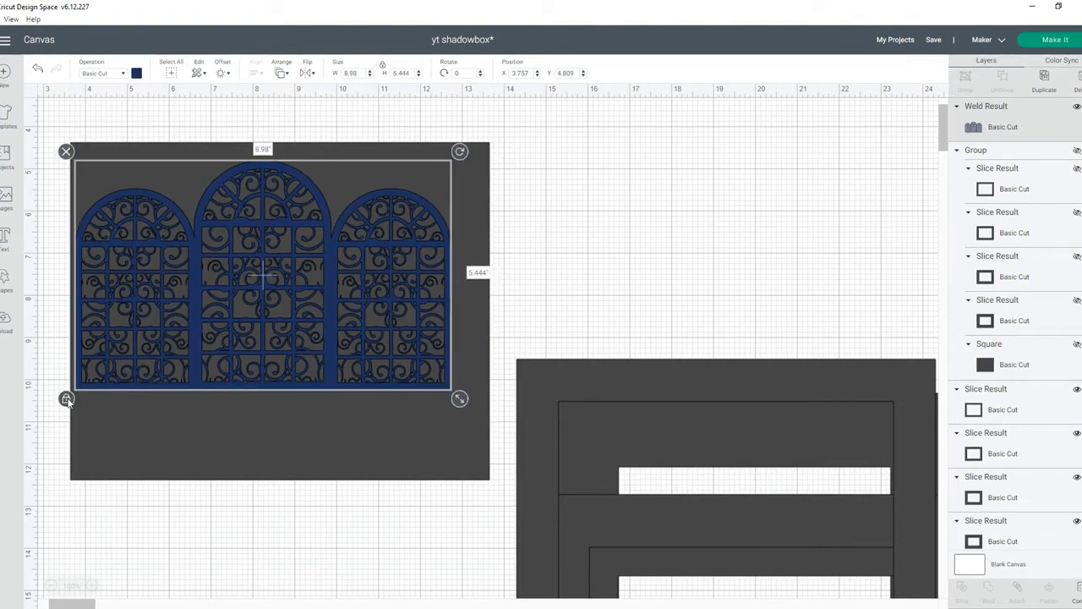
left_click_drag(459, 399, 429, 424)
left_click_drag(306, 377, 342, 409)
Center the welded windows horizontally on the rectangle and slice the two shapes
left_click_drag(327, 512, 239, 402)
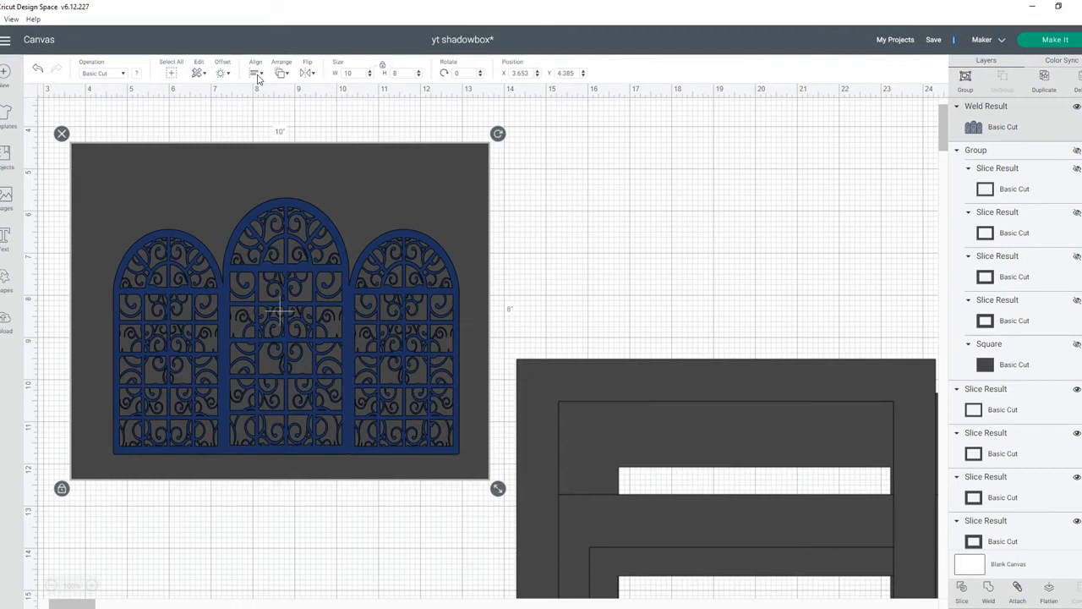
left_click(257, 74)
left_click(281, 122)
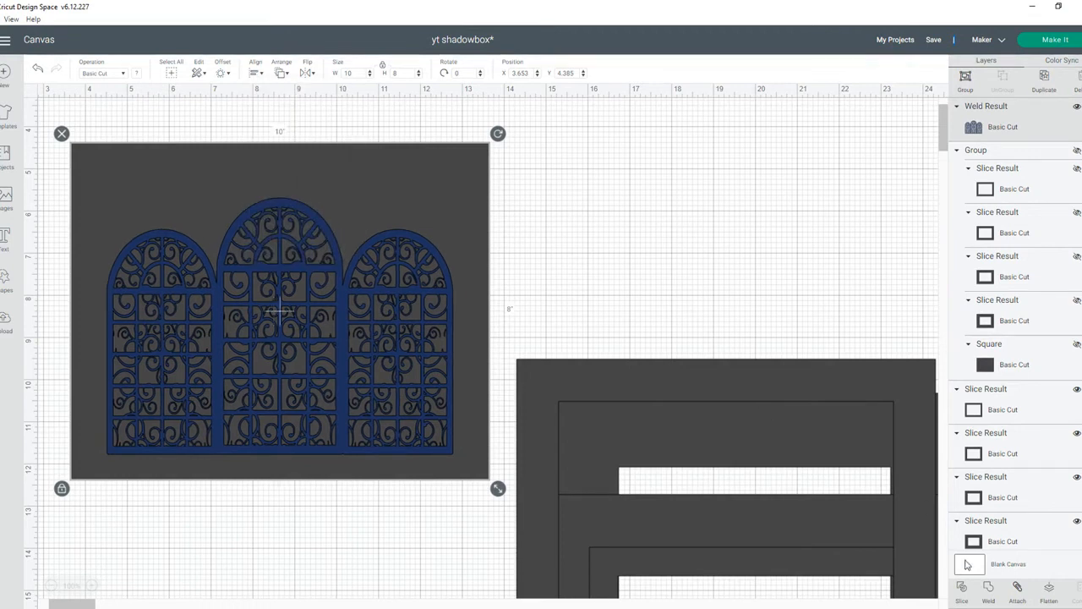
left_click(961, 597)
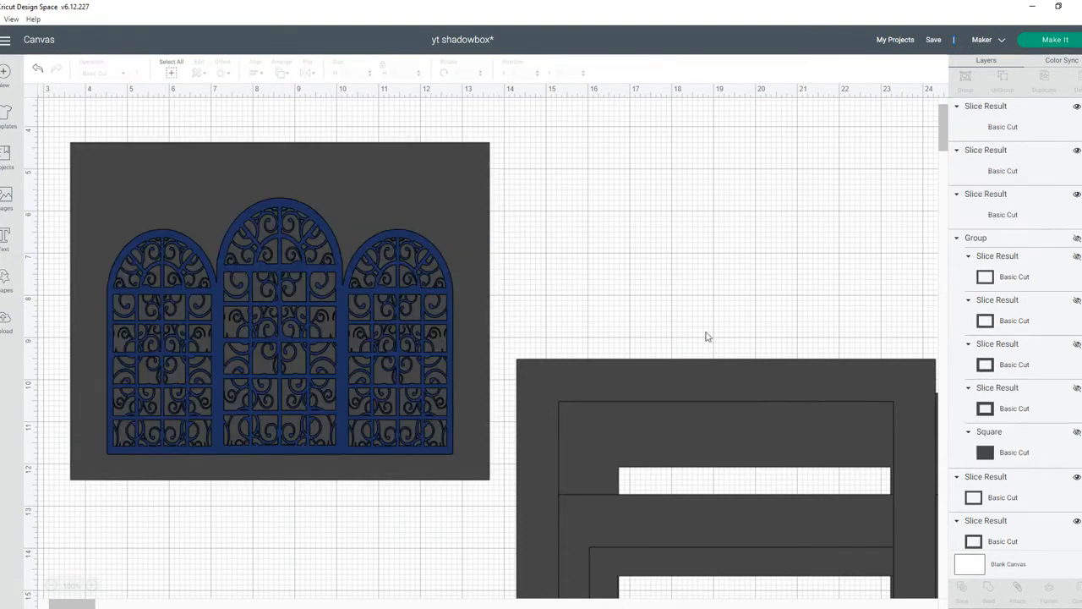
Move the cut-out panel away, hide the blue window slice result and delete the leftover dark window piece
left_click_drag(453, 169, 461, 398)
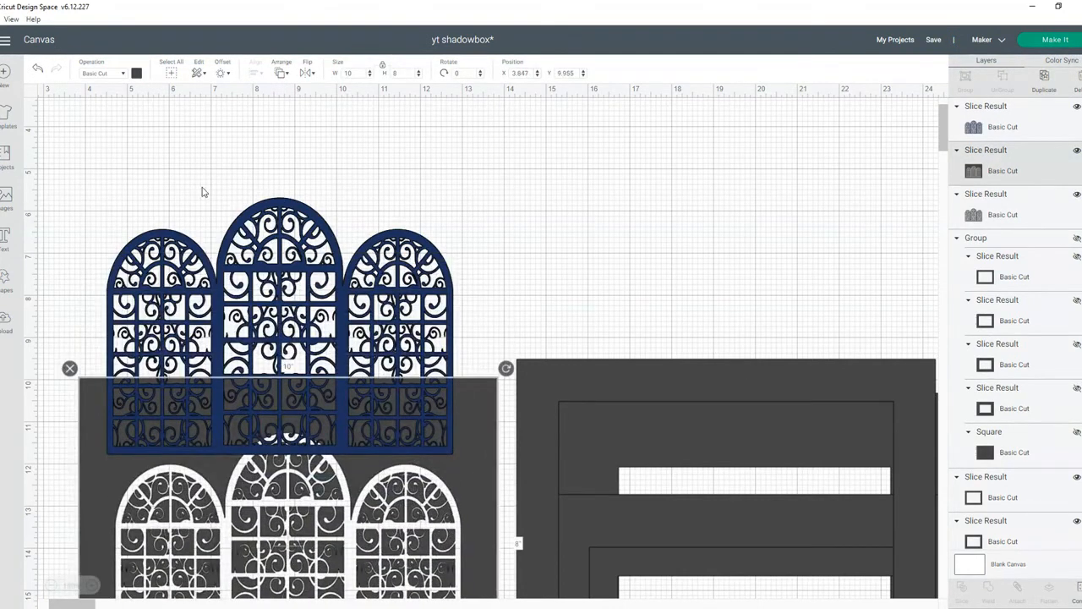
left_click(187, 276)
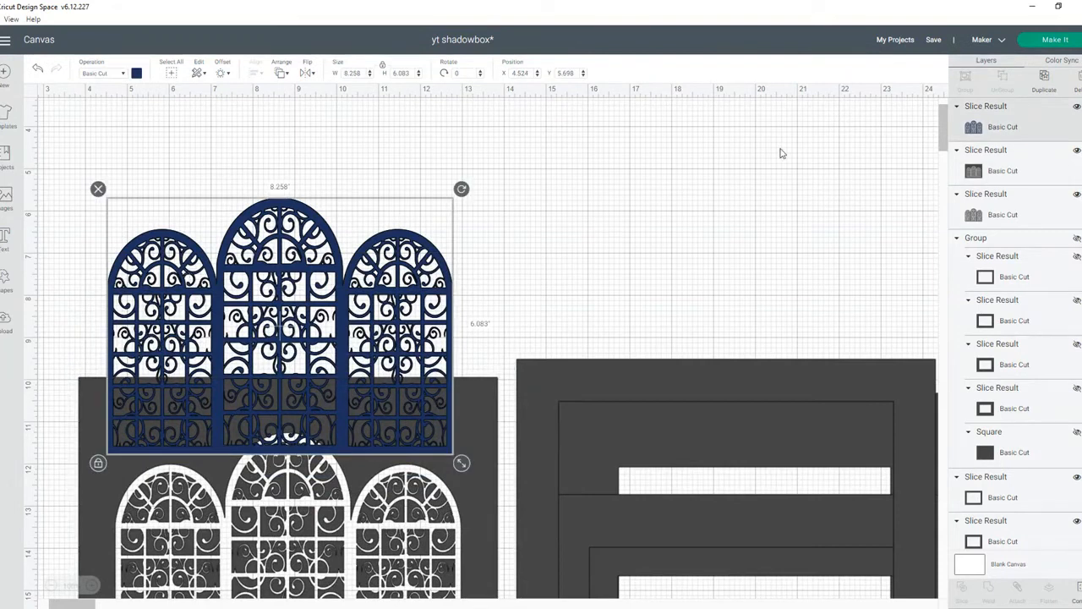
left_click(1077, 108)
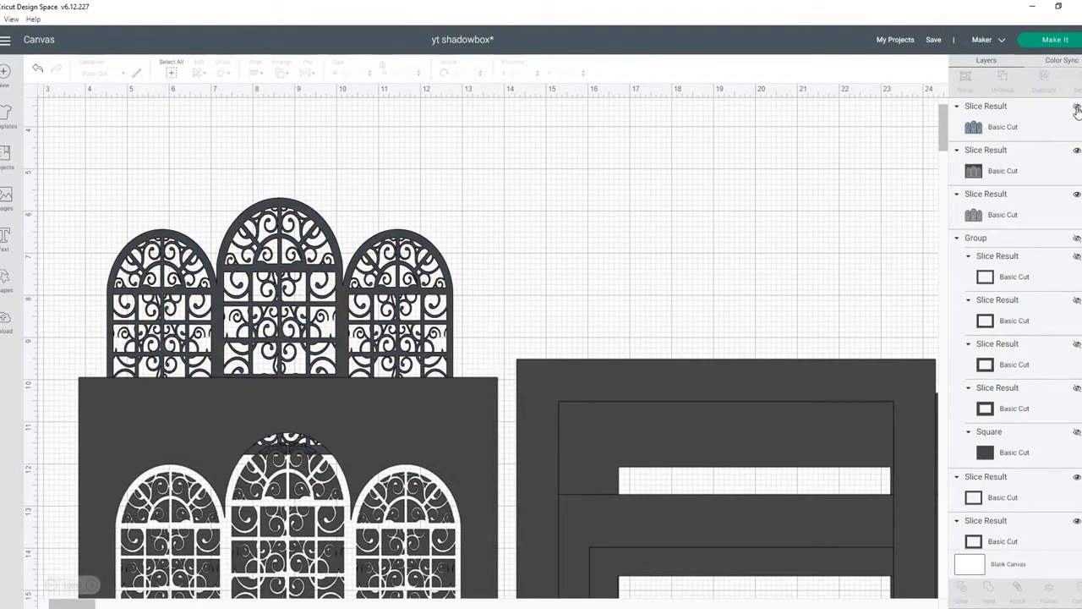
left_click(339, 299)
key("Delete")
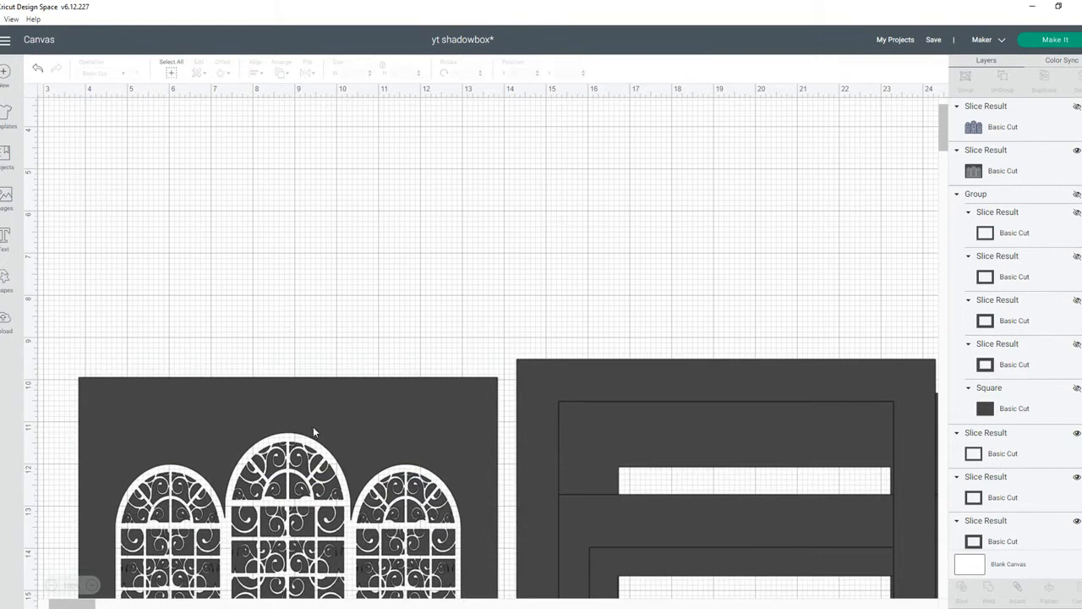
Move the window cut-out panel back up the canvas and recolor it dark blue
left_click_drag(312, 432, 313, 116)
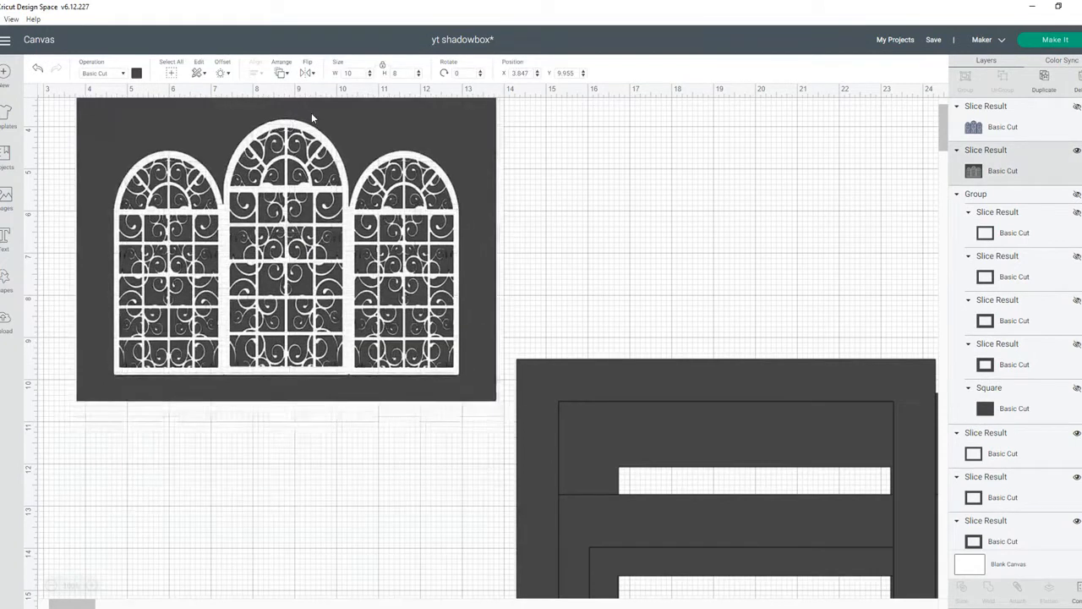
left_click(137, 74)
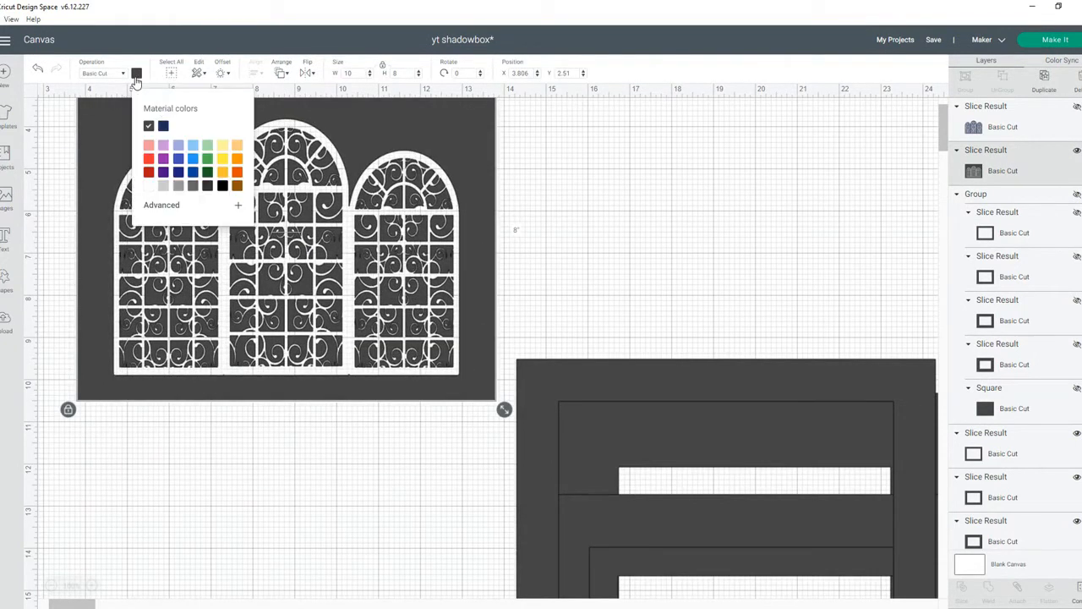
left_click(177, 174)
left_click(603, 310)
Bring the frame with the widest border to the top of the layer order and place it exactly over the blue window panel
left_click_drag(659, 452, 846, 280)
left_click_drag(589, 459, 125, 389)
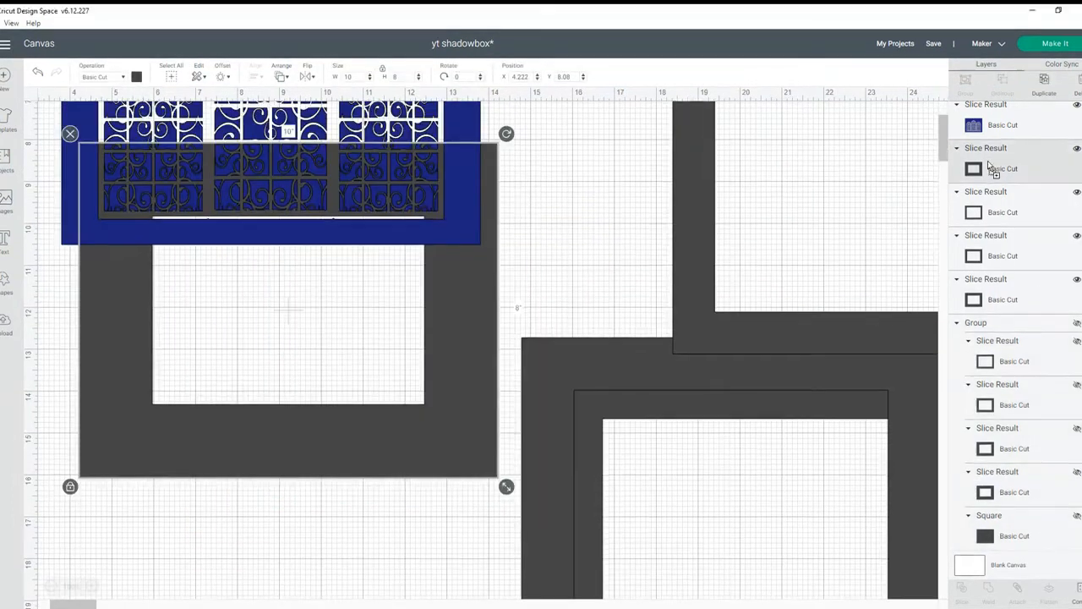
left_click_drag(989, 167, 978, 105)
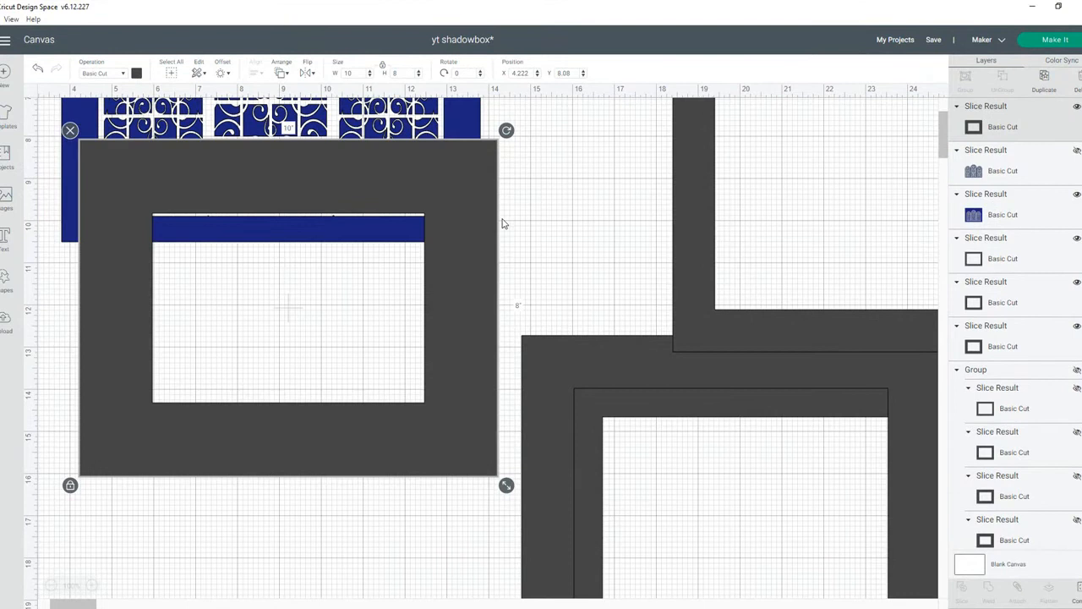
left_click_drag(943, 150, 945, 115)
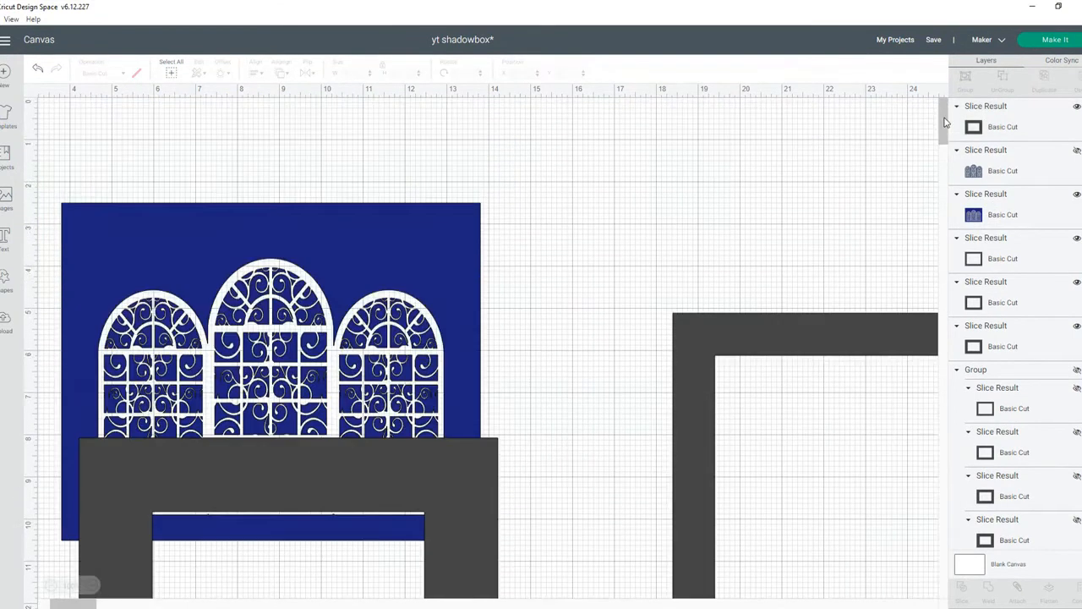
left_click_drag(466, 492, 448, 259)
left_click(578, 258)
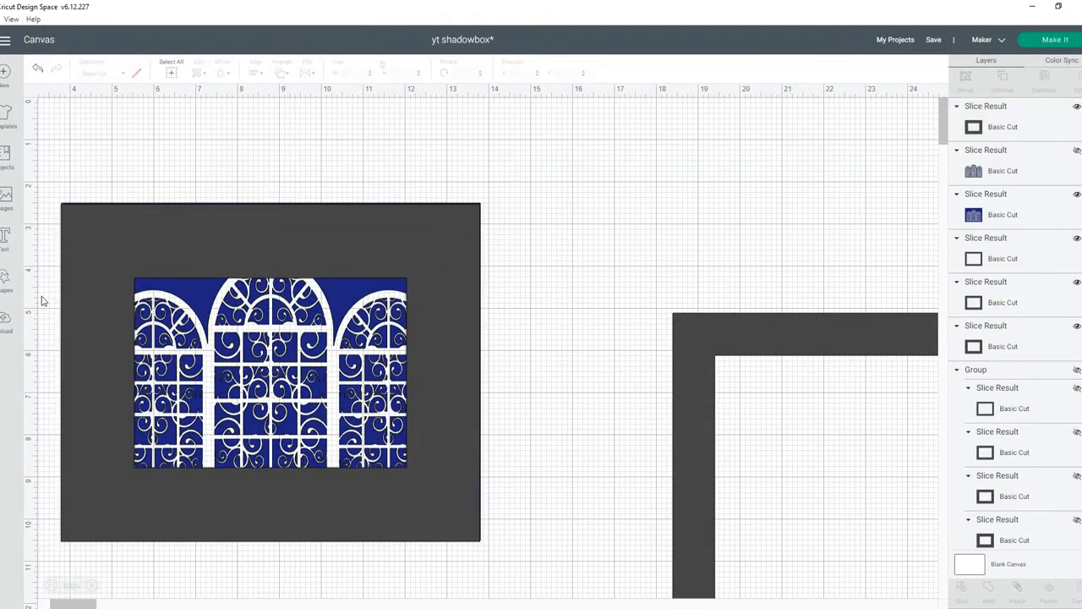
Insert the dancing couple silhouette Beauty And Beast1 from the recent uploads onto the canvas
left_click(7, 330)
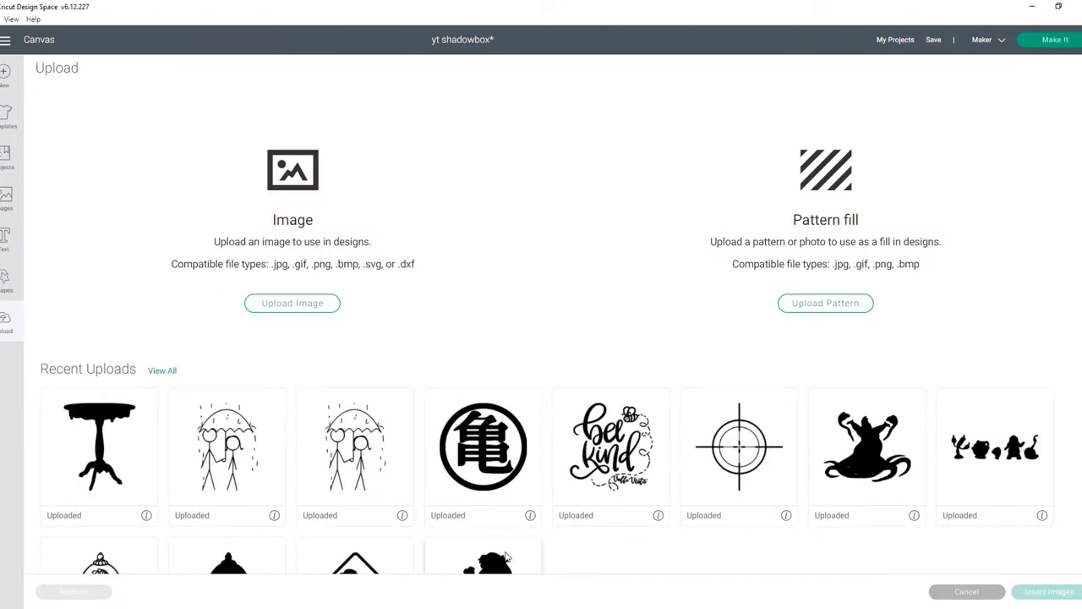
left_click(506, 558)
left_click(1031, 594)
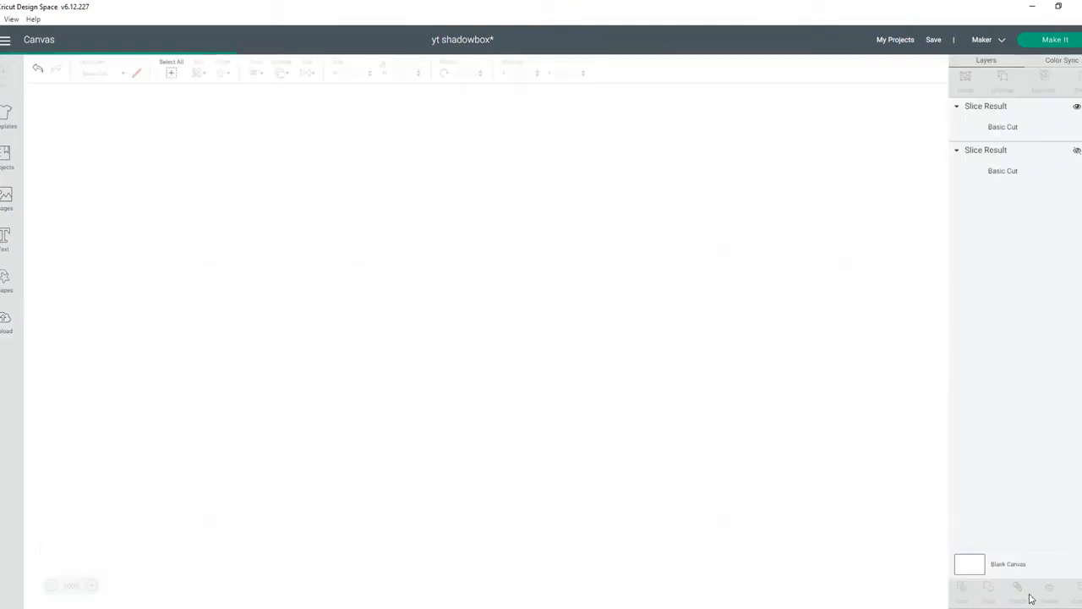
Scale the couple silhouette proportionally to about 2.56 × 3.04 inches and stand it before the central window, overlapping the frame's lower border
left_click_drag(466, 331, 589, 143)
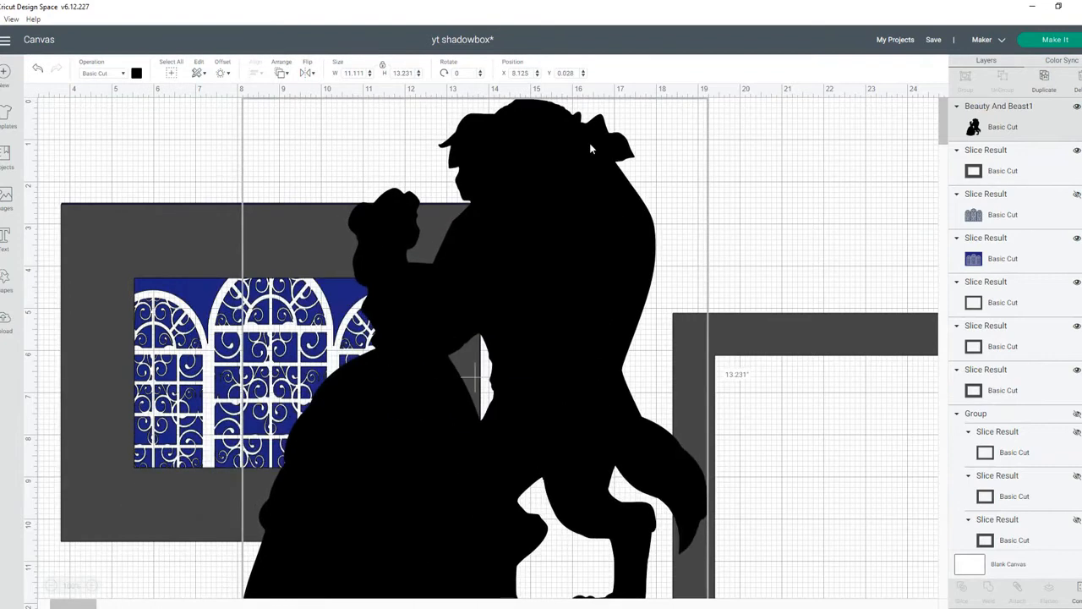
scroll(589, 143, "down", 2)
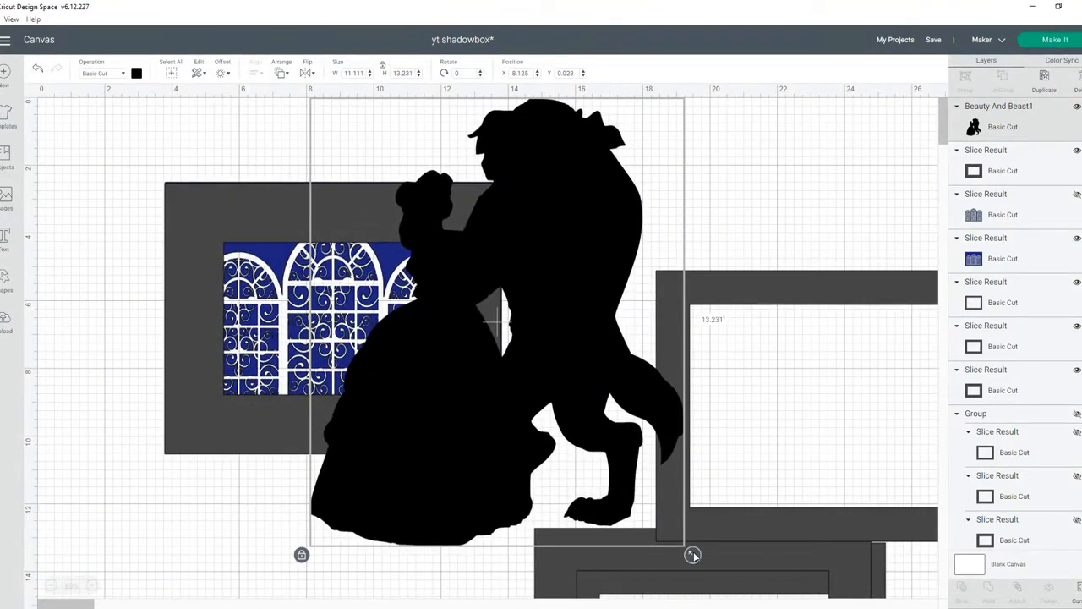
left_click_drag(693, 554, 413, 252)
left_click_drag(385, 192, 362, 247)
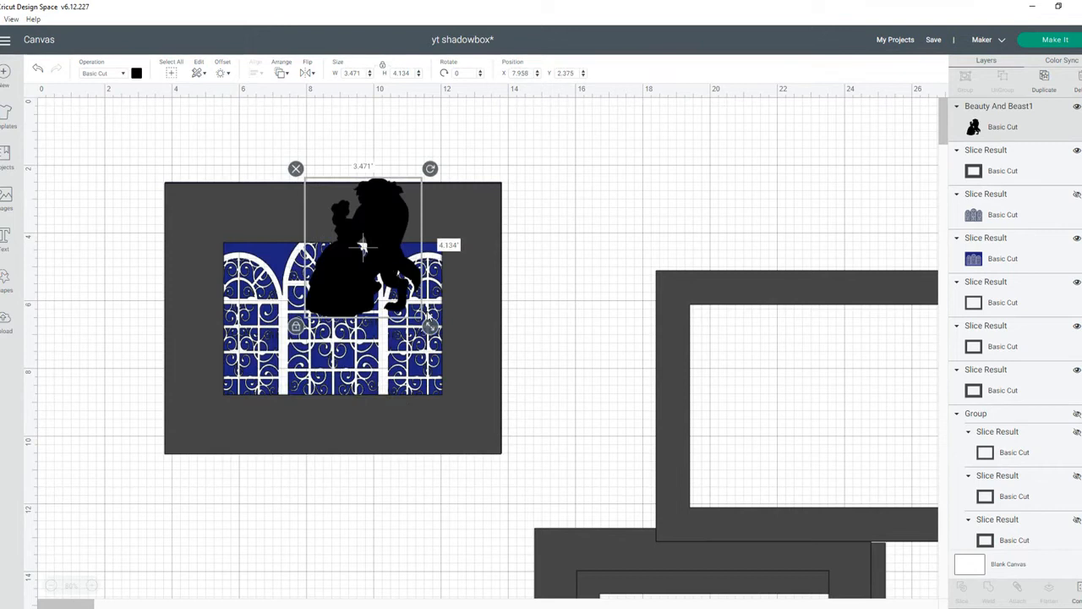
left_click_drag(431, 328, 393, 292)
left_click_drag(347, 236, 332, 350)
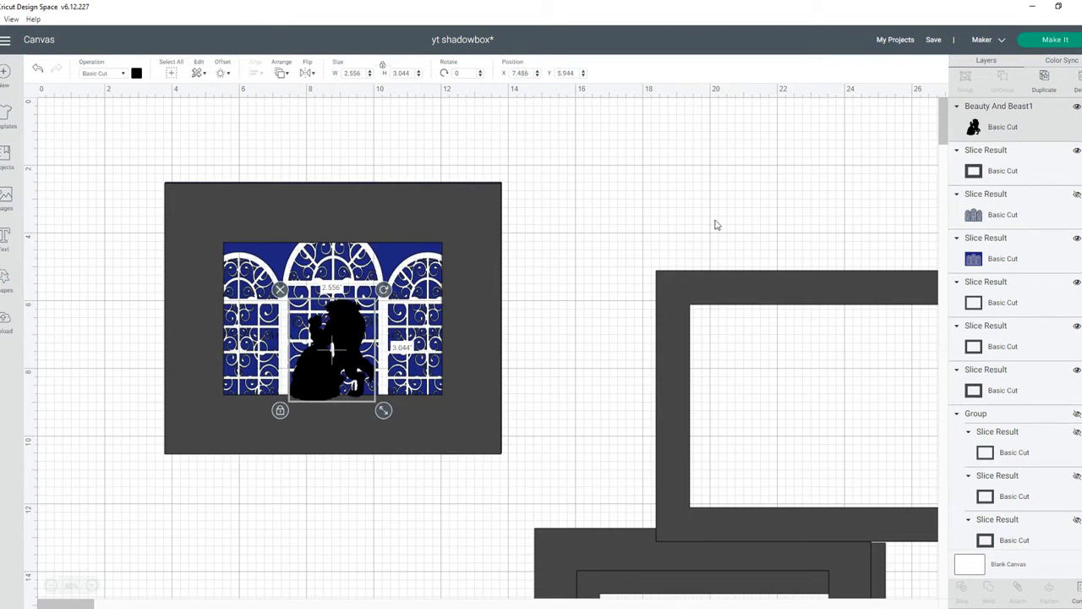
Center the couple silhouette horizontally on the 10 × 8 inch frame around the windows
left_click(1030, 171)
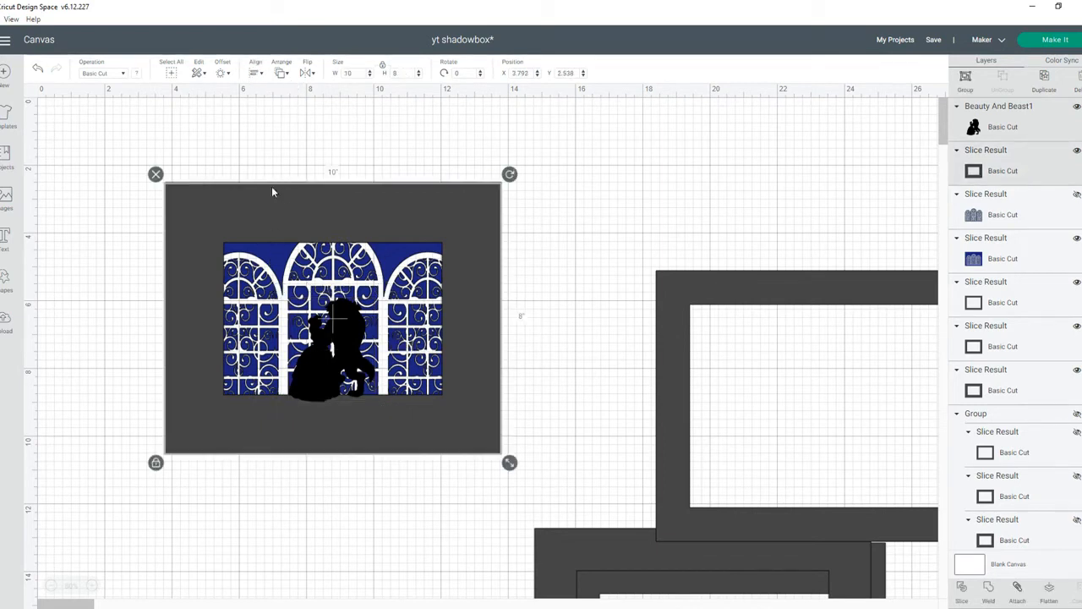
left_click(256, 76)
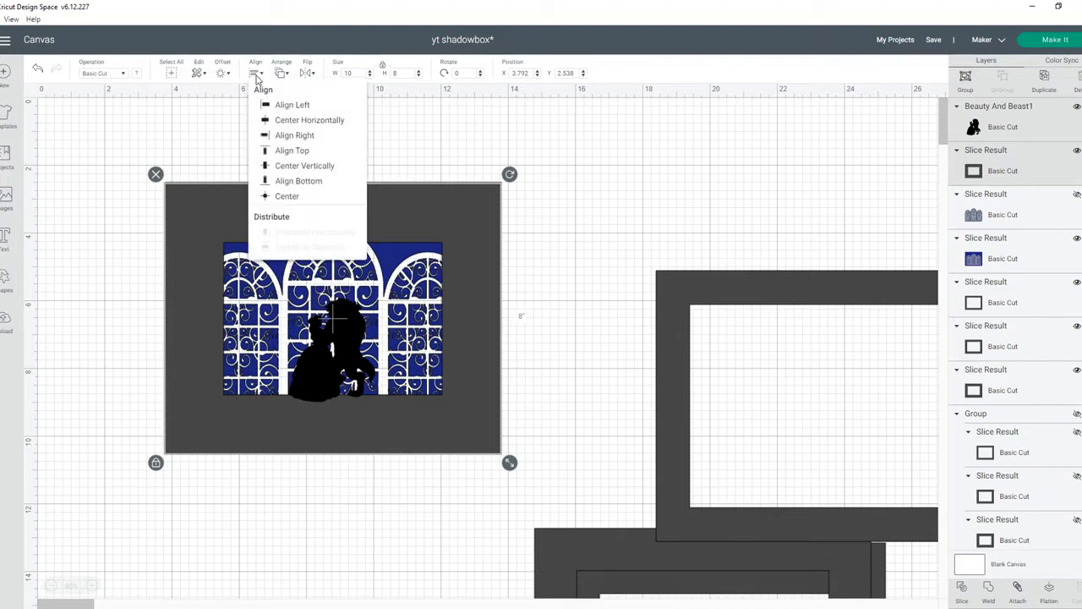
left_click(274, 119)
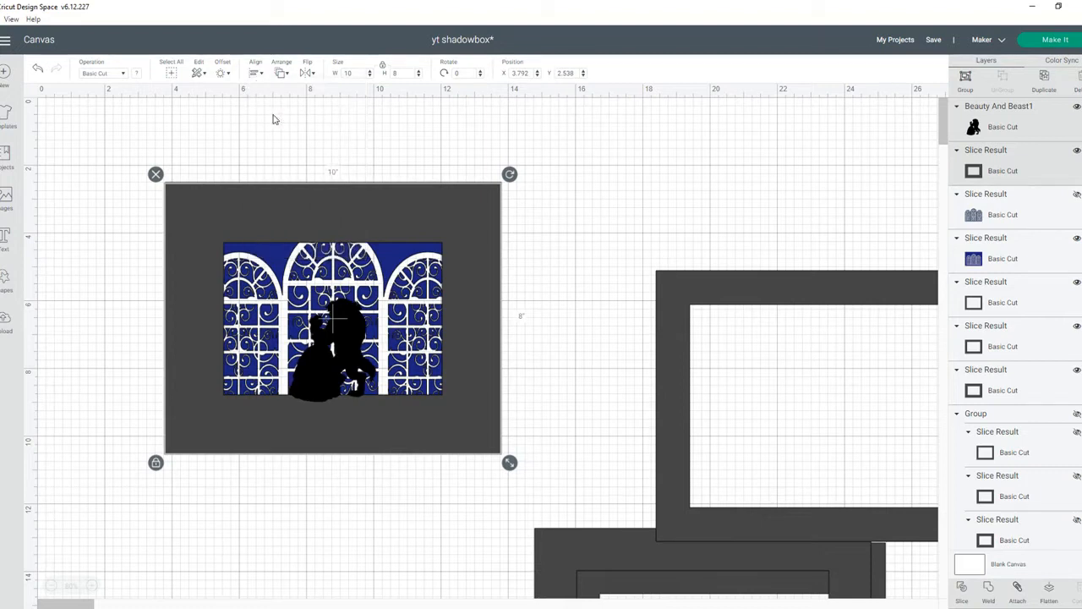
Weld the couple silhouette to the frame and recolor the welded shape golden yellow
left_click(990, 592)
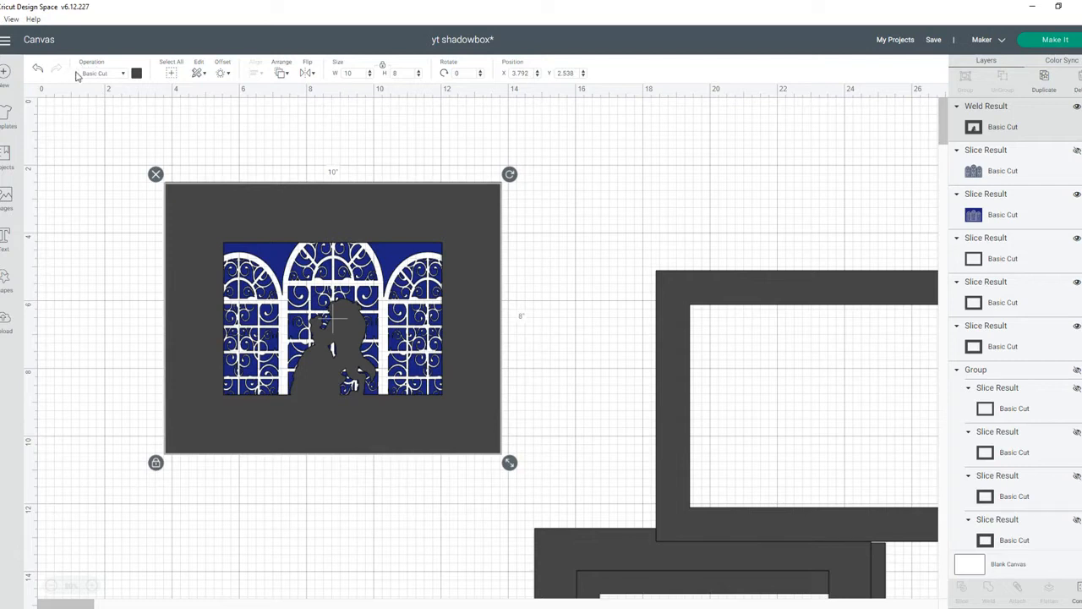
left_click(136, 74)
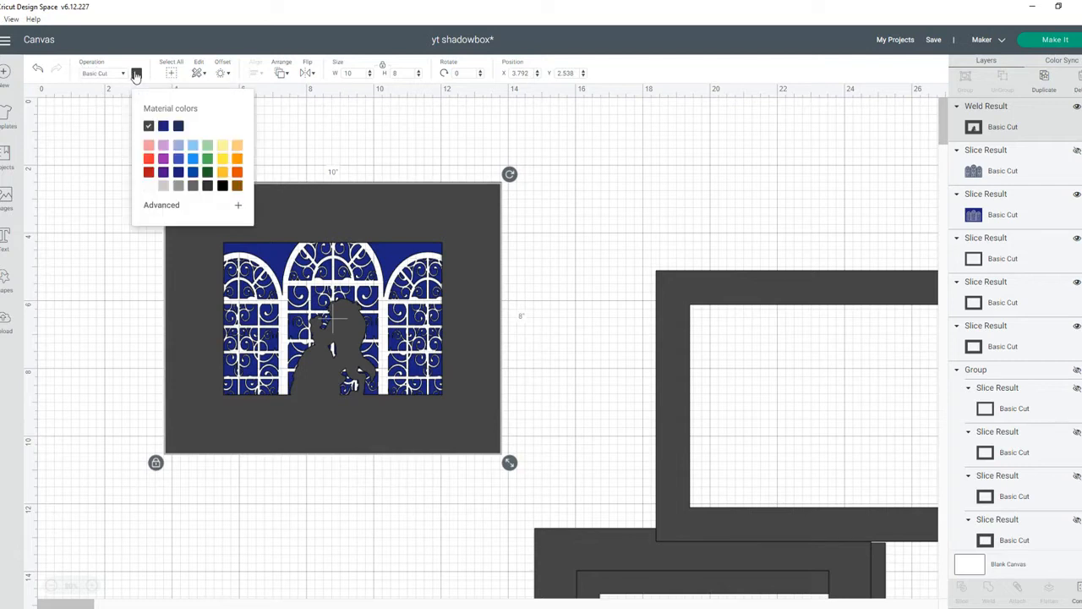
left_click(222, 174)
Bring the spare frame with the widest remaining border to the top of the layer order and place it exactly over the yellow panel
left_click(617, 541)
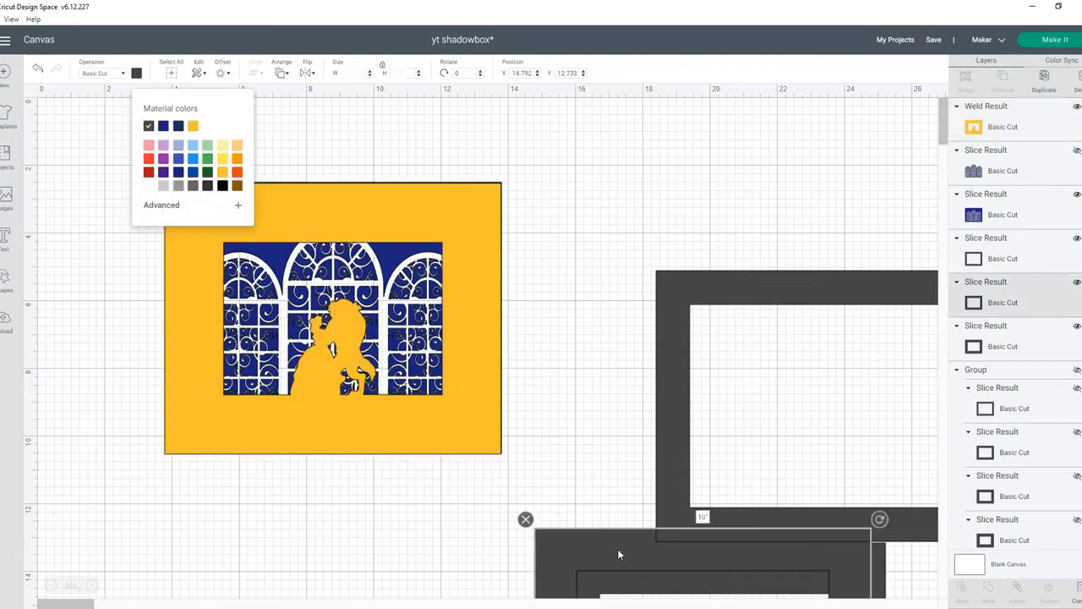
left_click_drag(617, 545, 737, 459)
left_click(596, 572)
left_click_drag(595, 566, 243, 407)
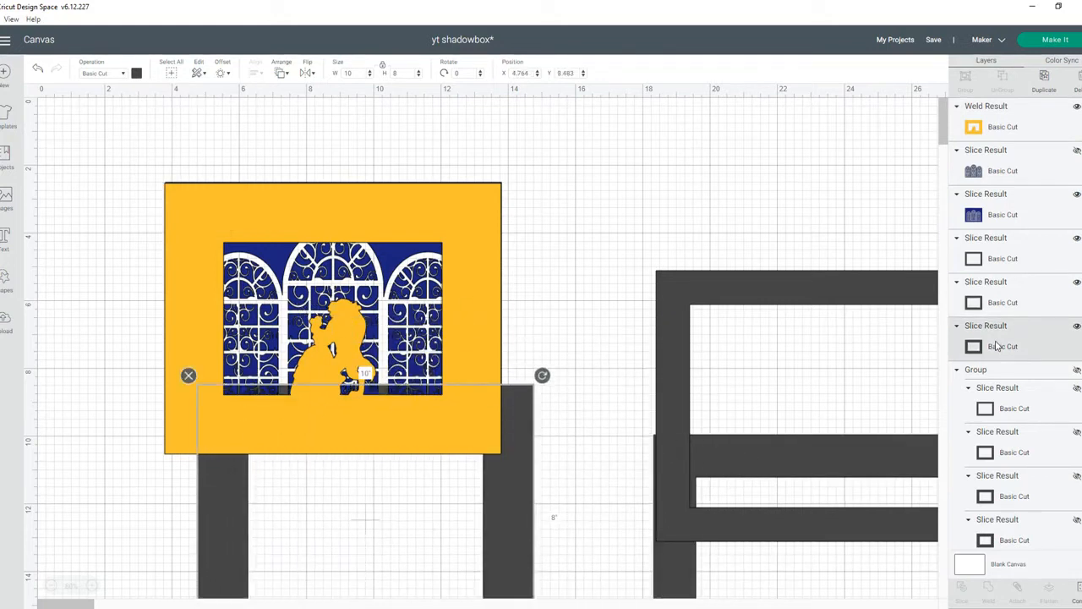
left_click_drag(996, 345, 993, 126)
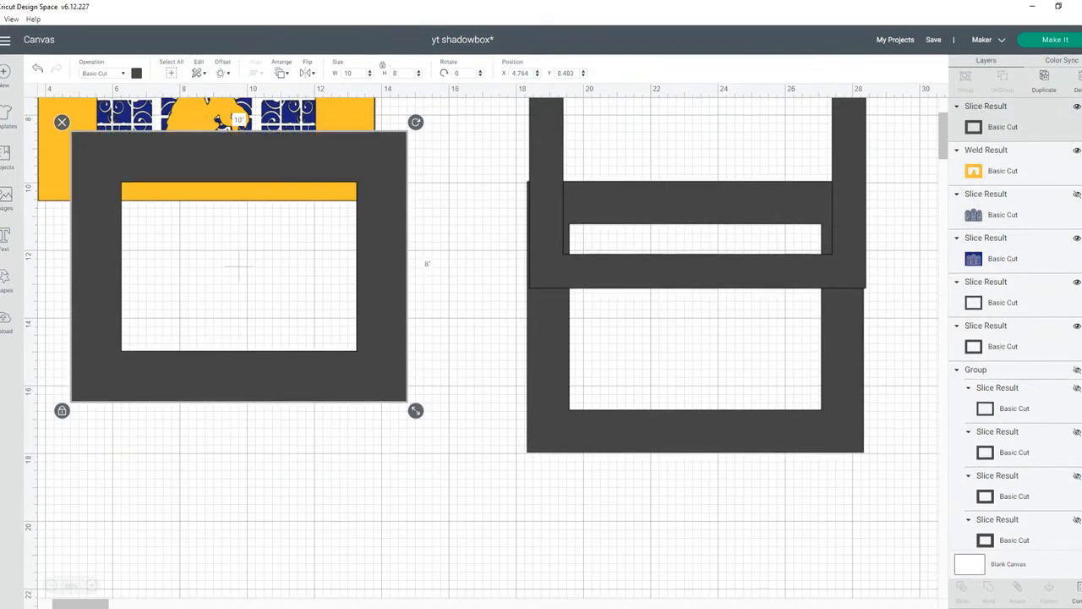
left_click_drag(944, 125, 943, 108)
left_click_drag(377, 467, 344, 266)
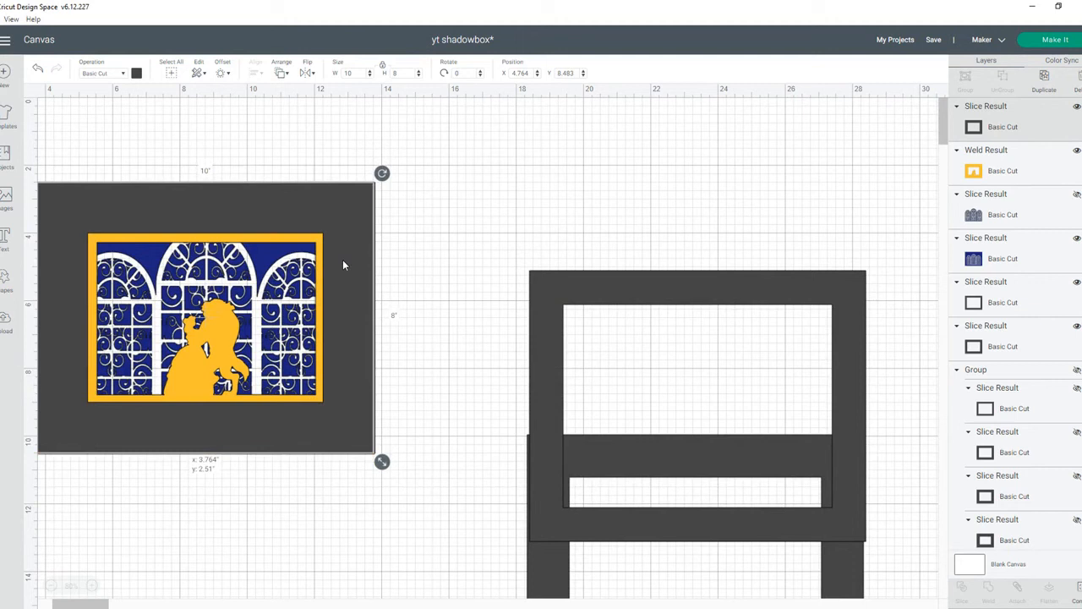
Select all the stacked shadowbox layers and move them together farther right and slightly up on the canvas
left_click_drag(201, 146, 288, 272)
left_click_drag(209, 457, 286, 420)
left_click(229, 521)
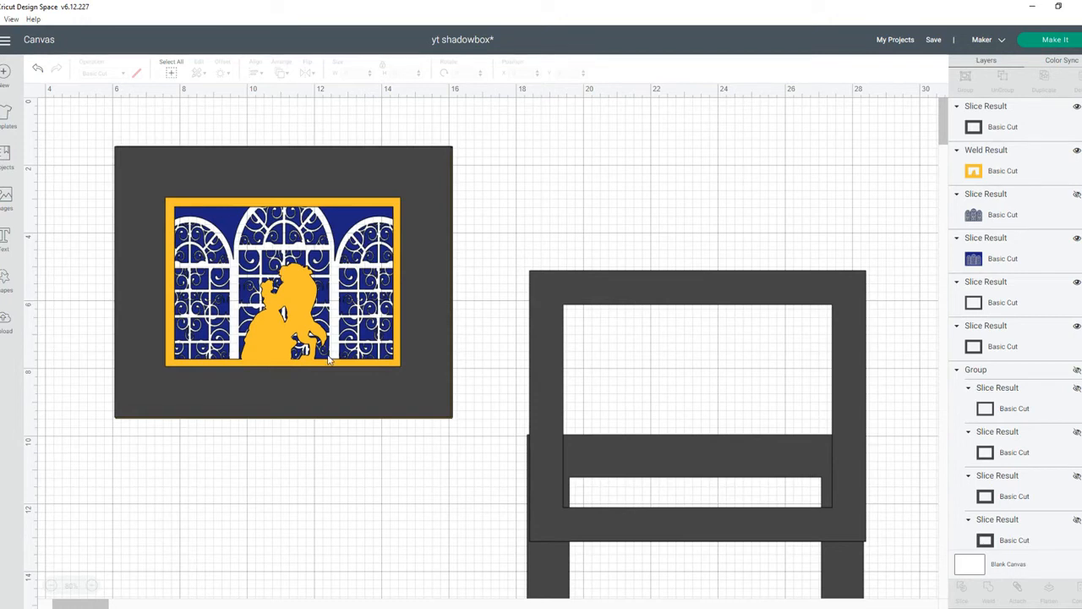
Search the image library for "chandelier"
left_click(5, 199)
left_click(323, 111)
type("chandelier")
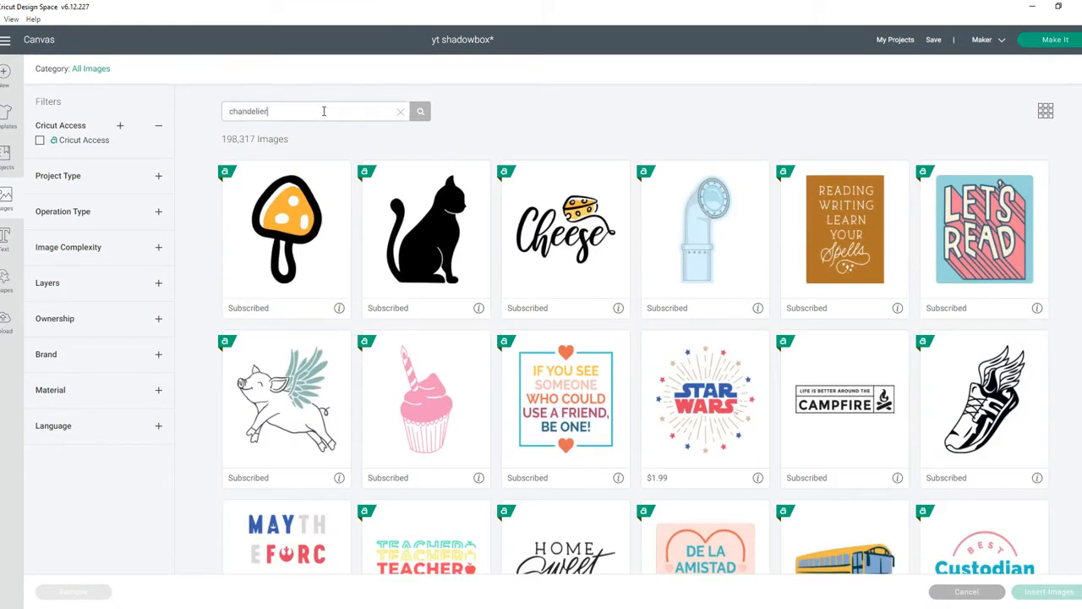
key("Return")
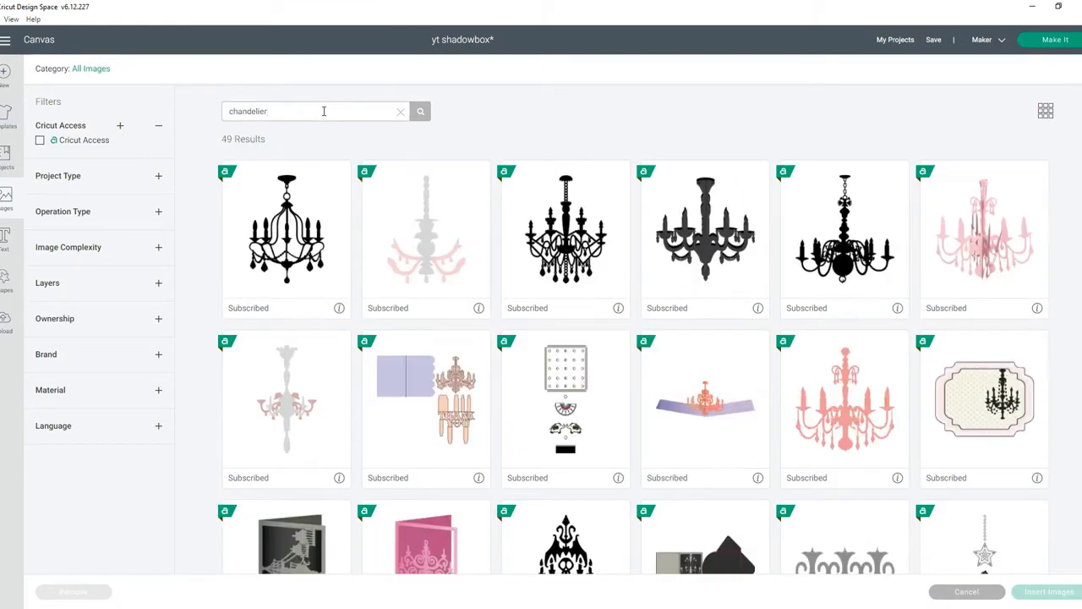
Insert the dark gray and black candle chandelier and place it on the empty canvas above the spare frames
left_click(725, 221)
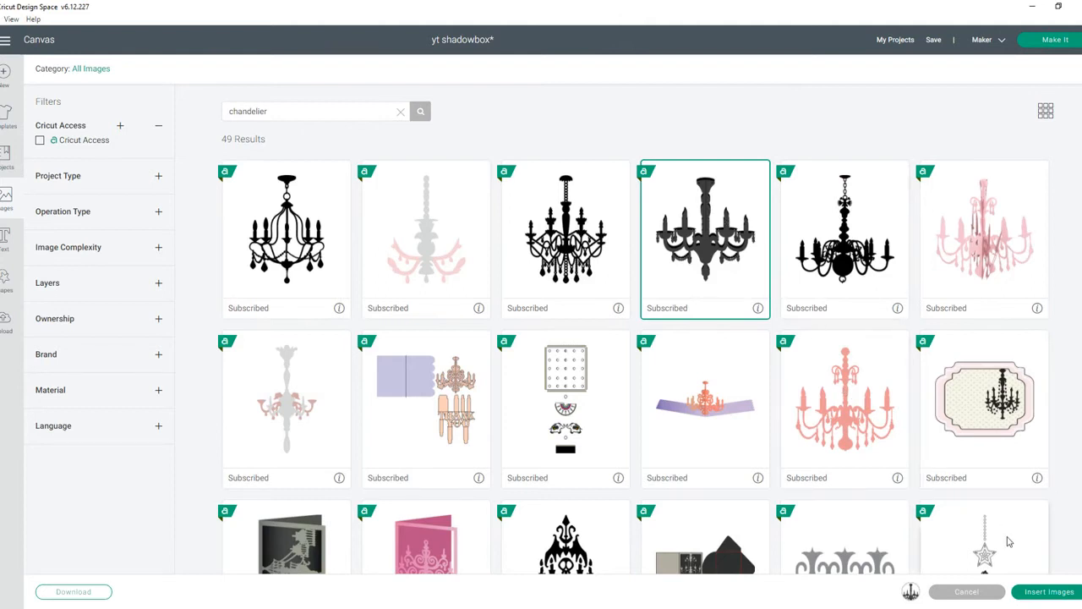
left_click(1050, 594)
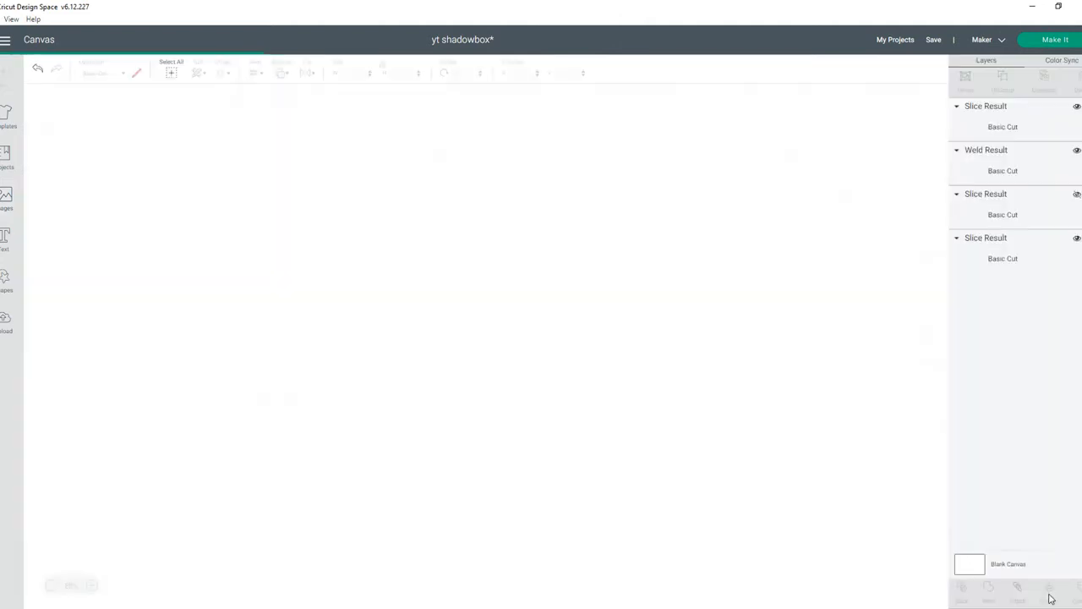
left_click_drag(106, 169, 558, 180)
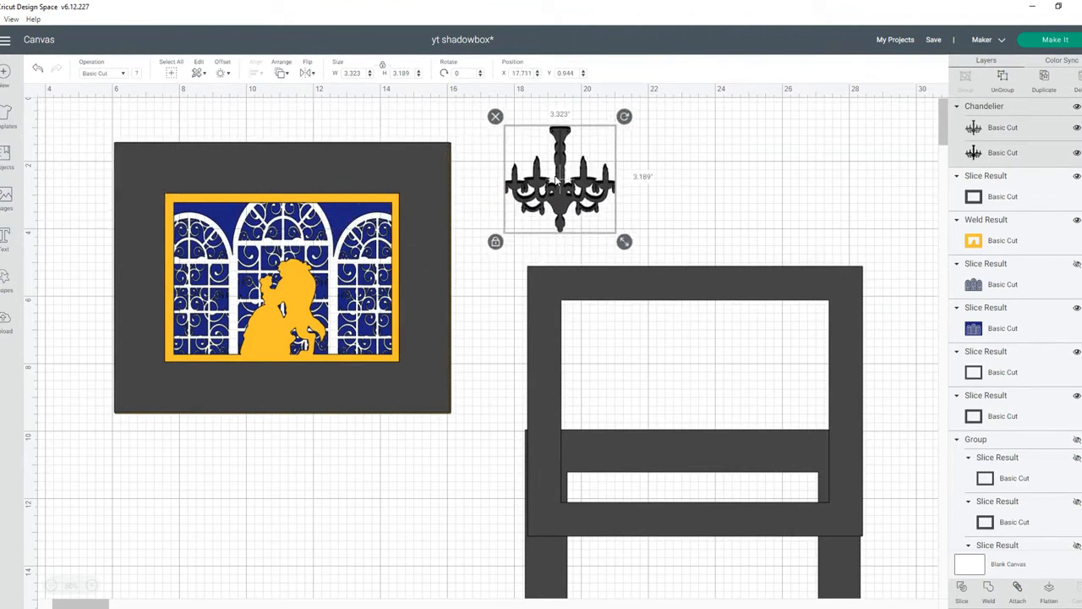
Ungroup the chandelier and remove its gray layer, keeping only the black silhouette
left_click(979, 150)
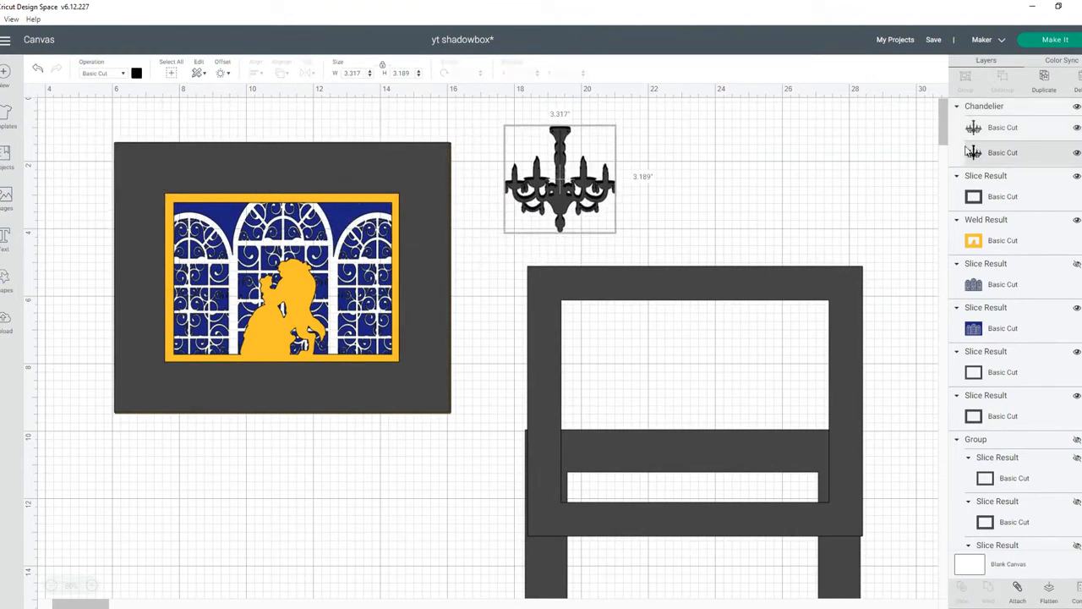
left_click(1007, 133)
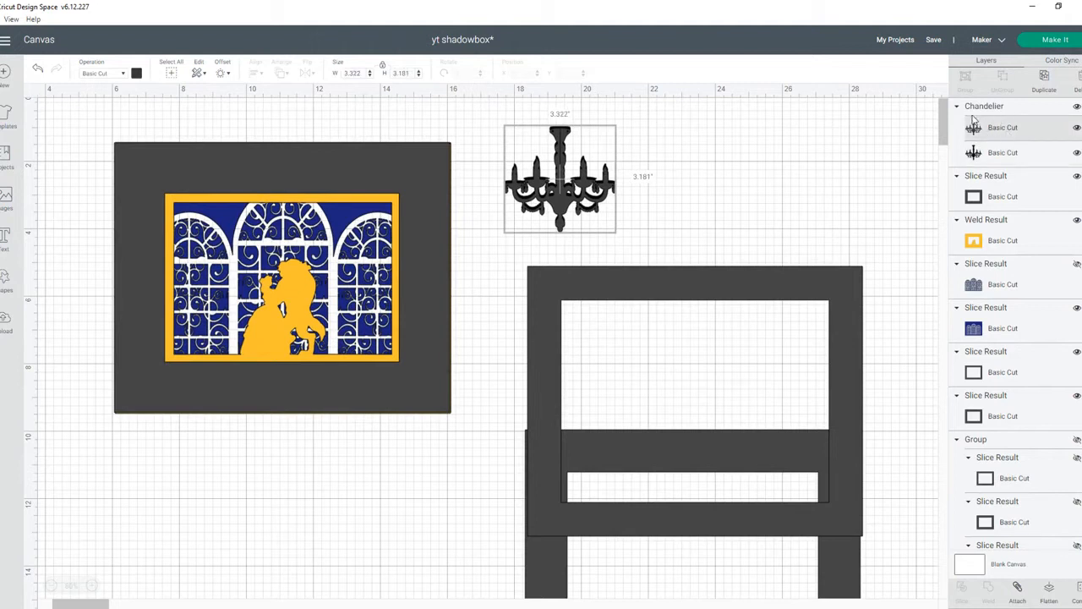
left_click(977, 109)
left_click(1004, 78)
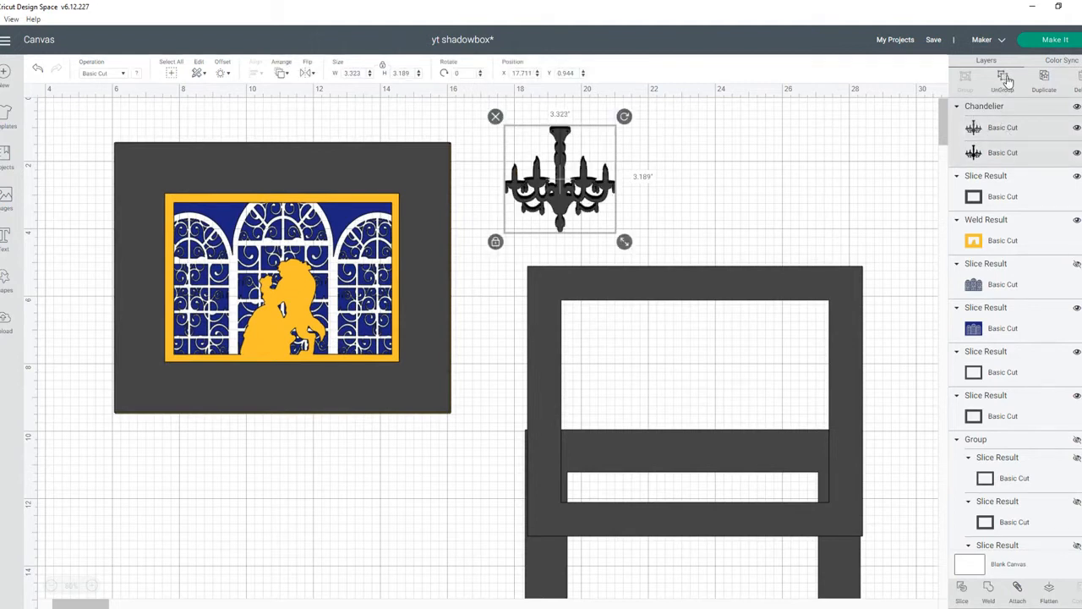
left_click_drag(570, 216, 689, 204)
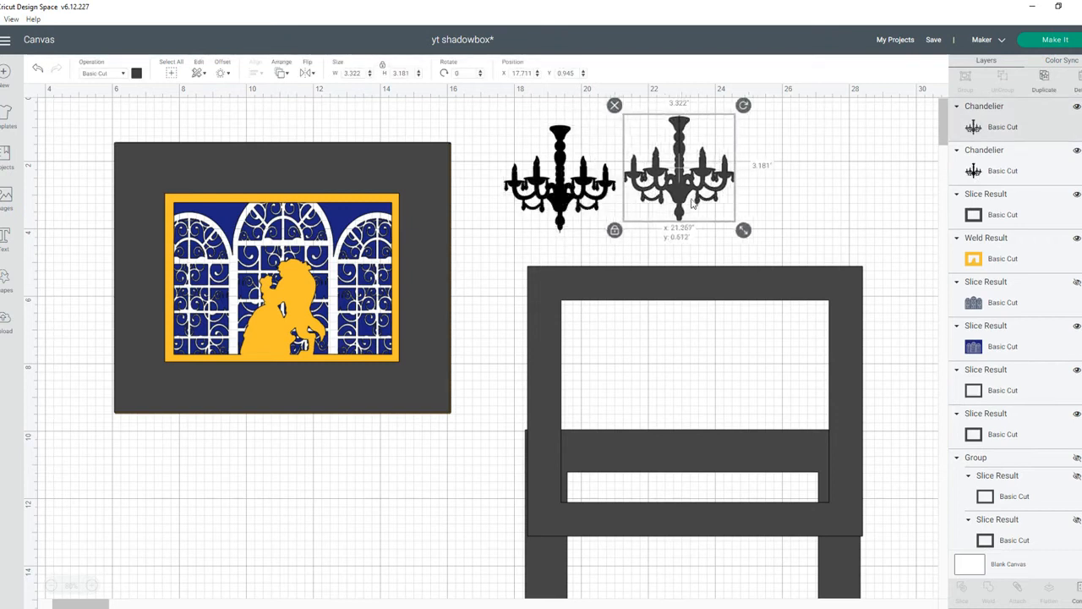
key("ctrl+z")
key("ctrl+z")
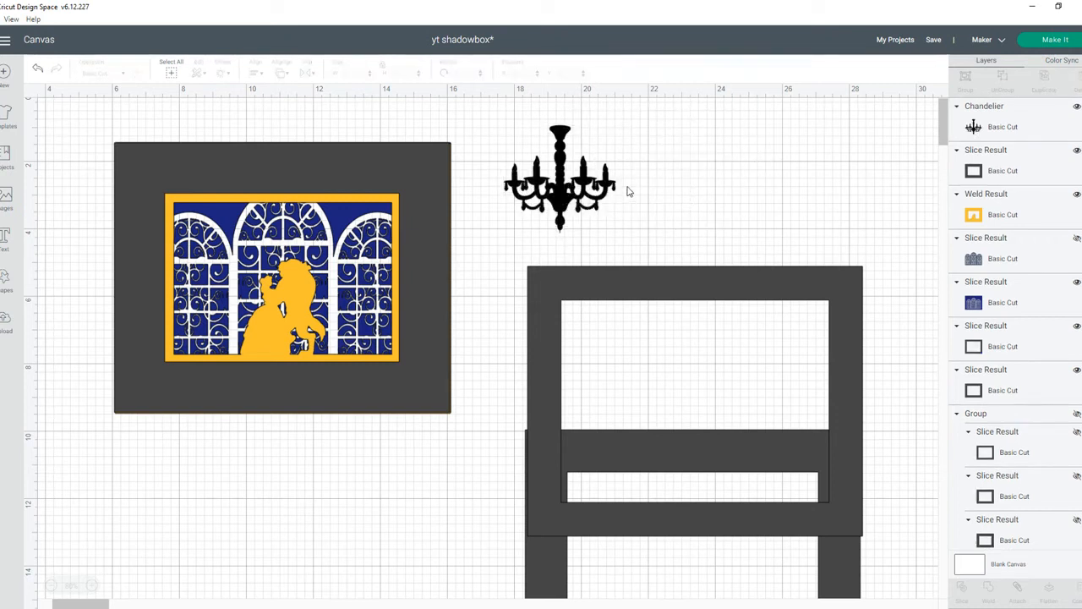
Resize the chandelier without locked proportions to about 2.91 × 1.65 inches and hang it from the upper edge of the front frame's opening
left_click(553, 211)
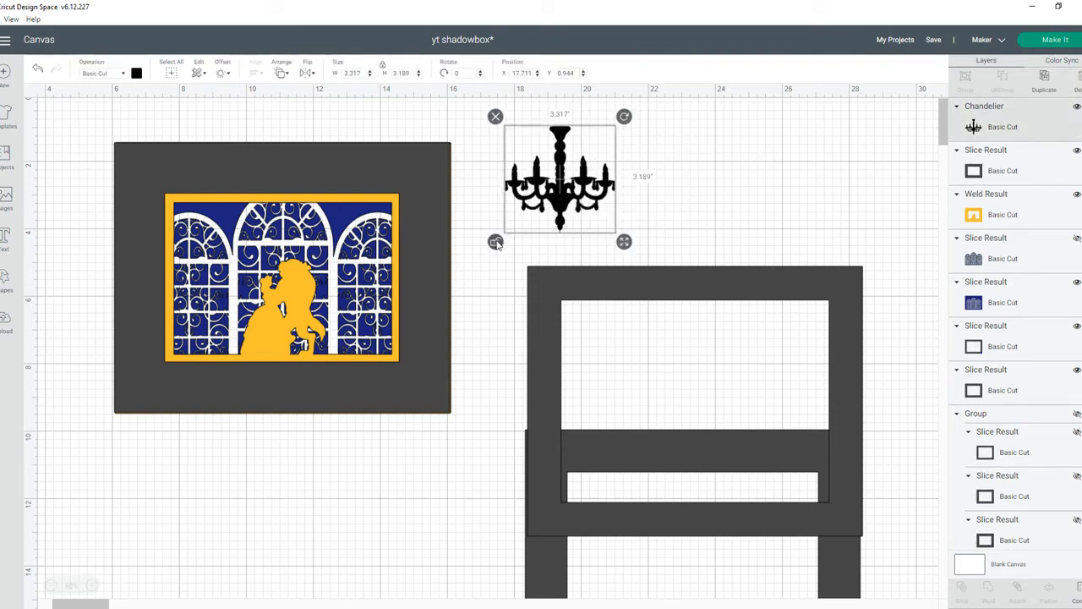
left_click_drag(623, 242, 286, 240)
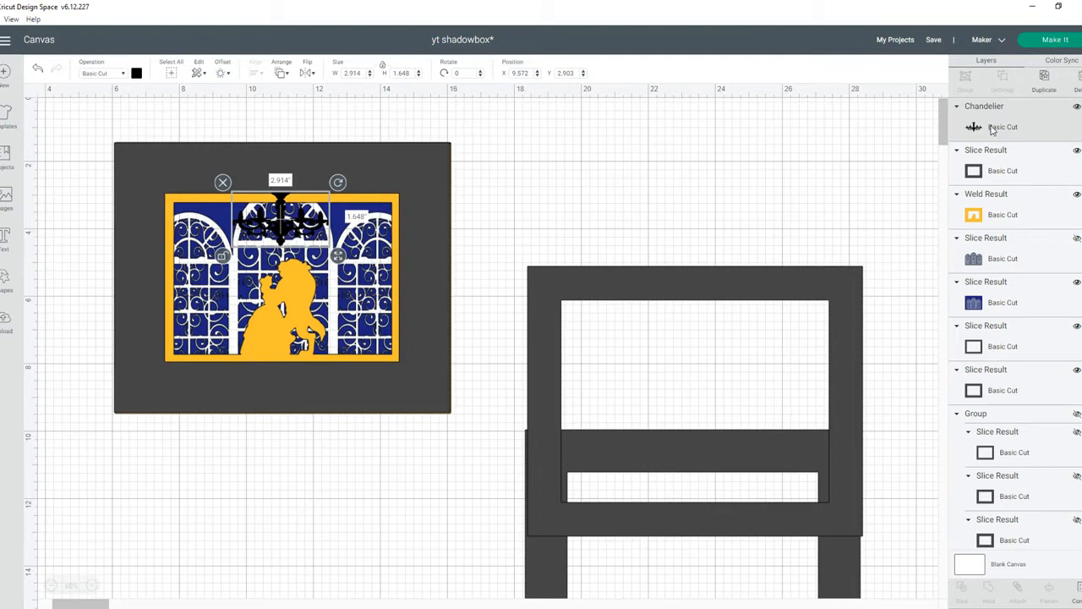
Center the chandelier horizontally on the front dark frame and weld the two shapes together
left_click(999, 172)
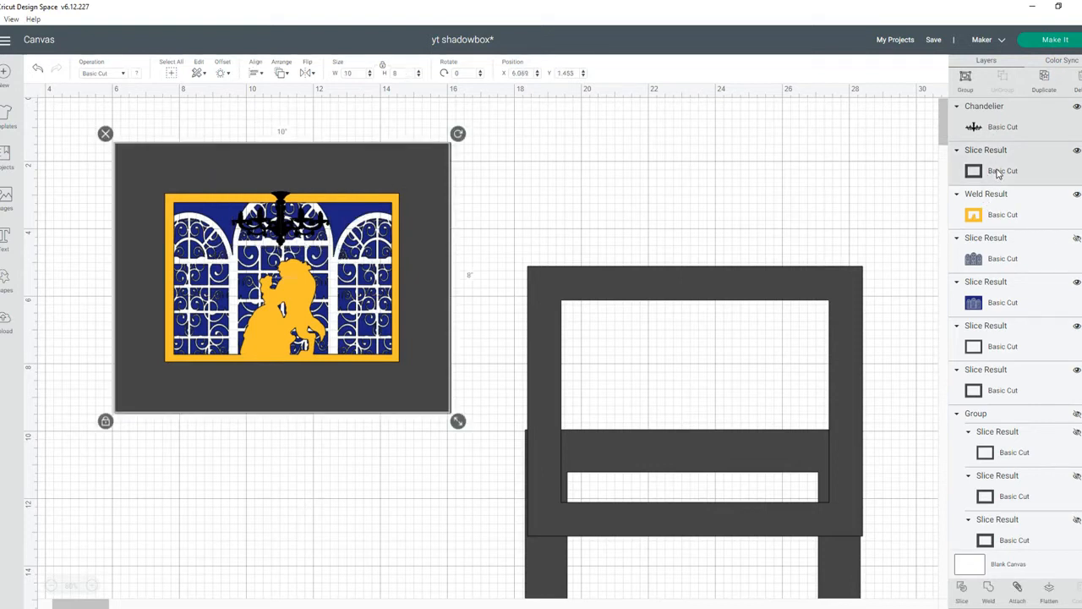
left_click(256, 73)
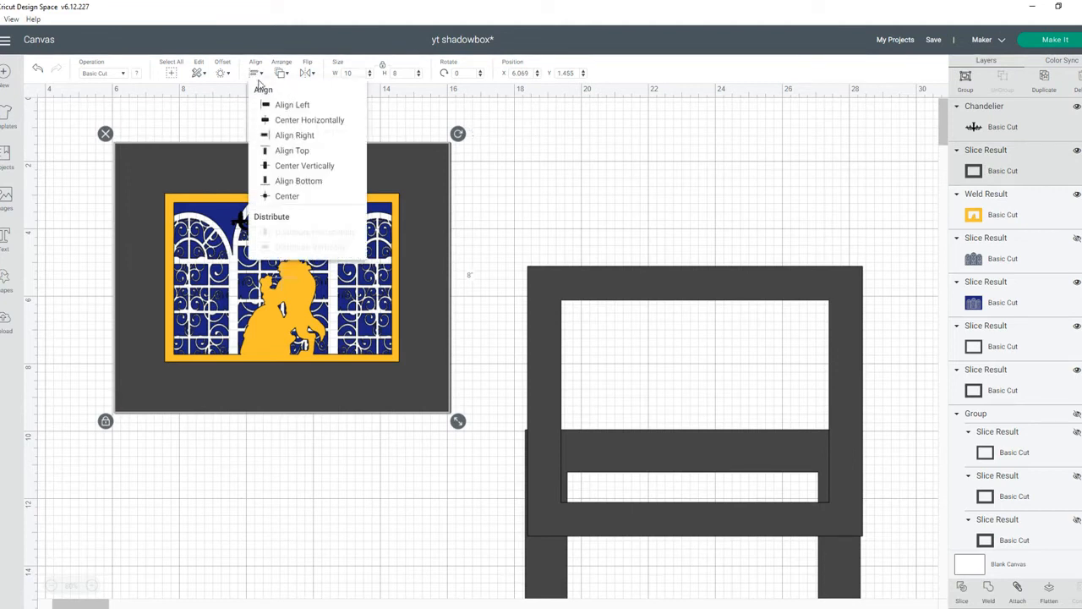
left_click(284, 123)
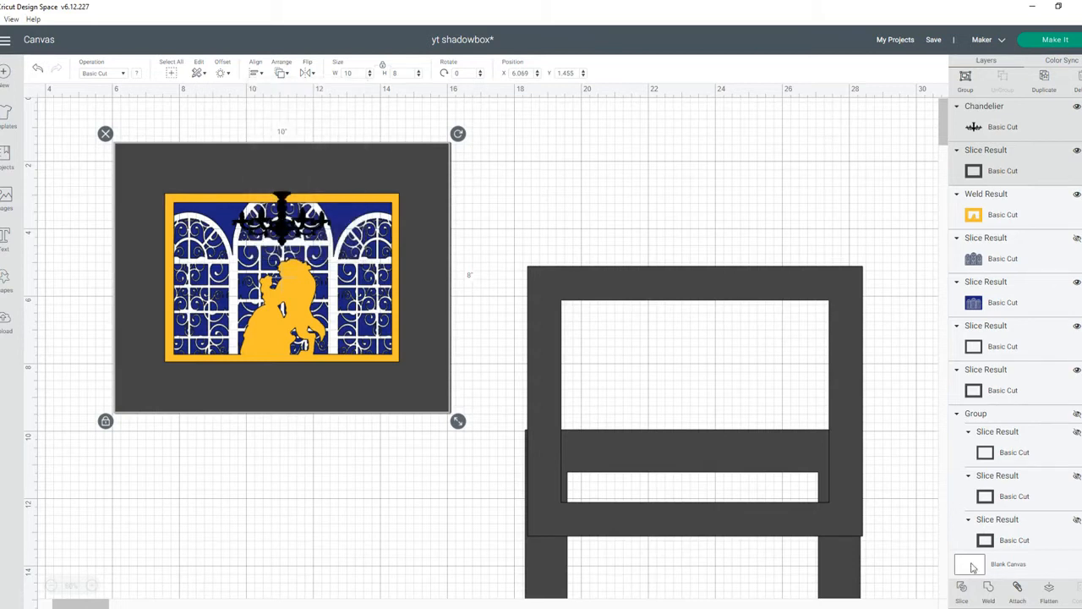
left_click(988, 592)
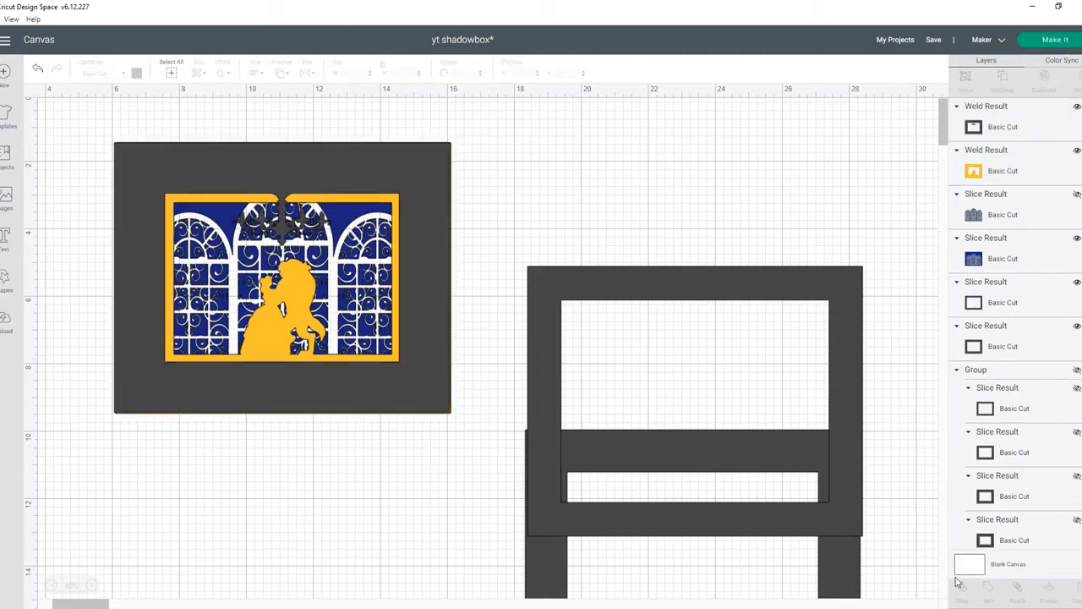
Spread the two spare frames apart on the canvas and recolor the welded chandelier frame light pink
left_click_drag(559, 296, 698, 280)
left_click_drag(542, 463, 456, 380)
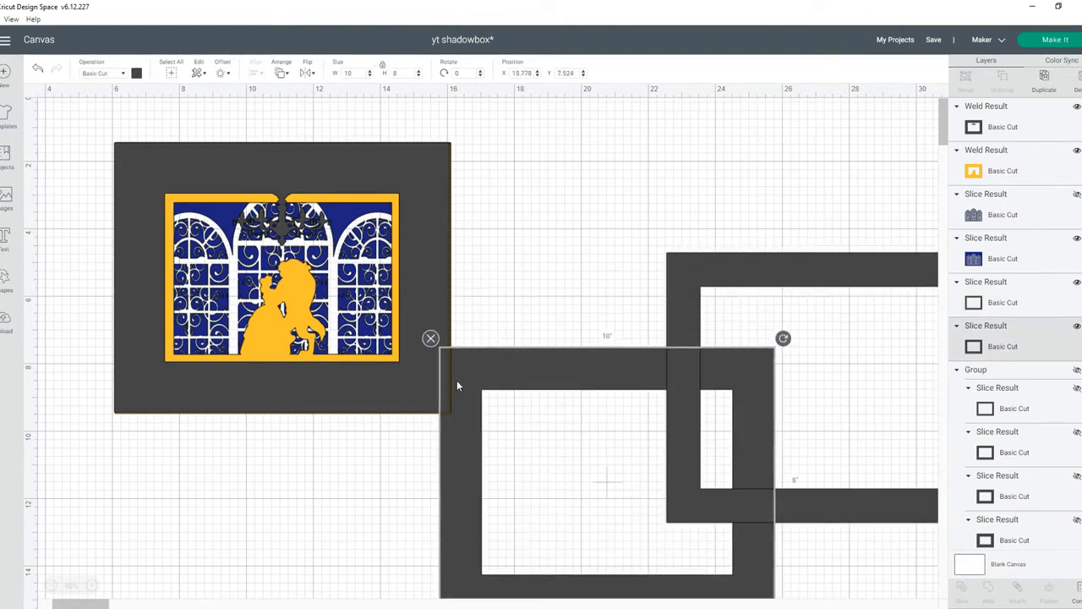
left_click(133, 149)
left_click(137, 74)
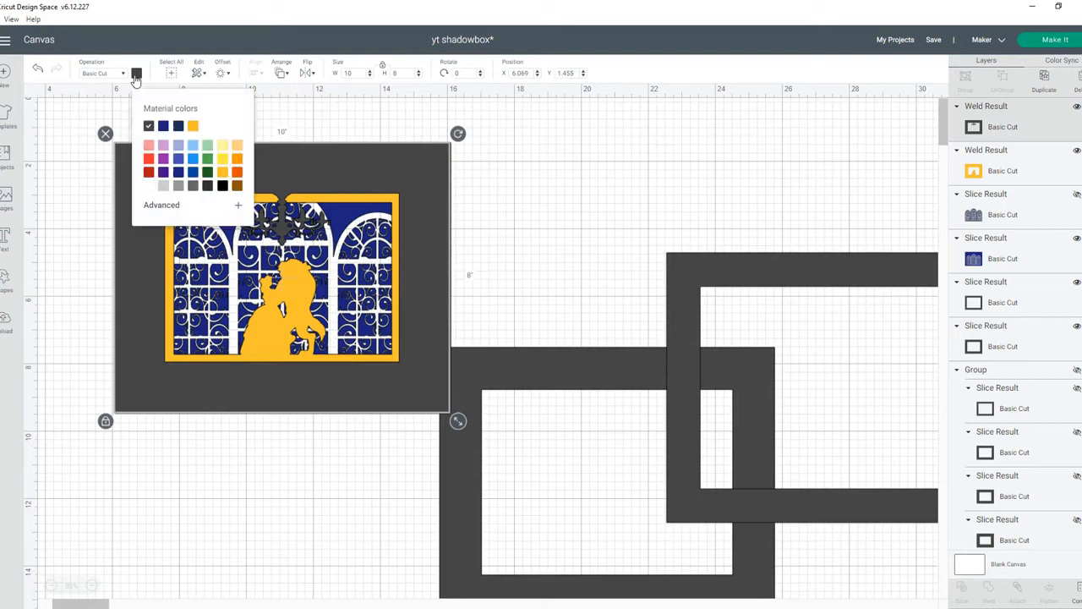
left_click(150, 146)
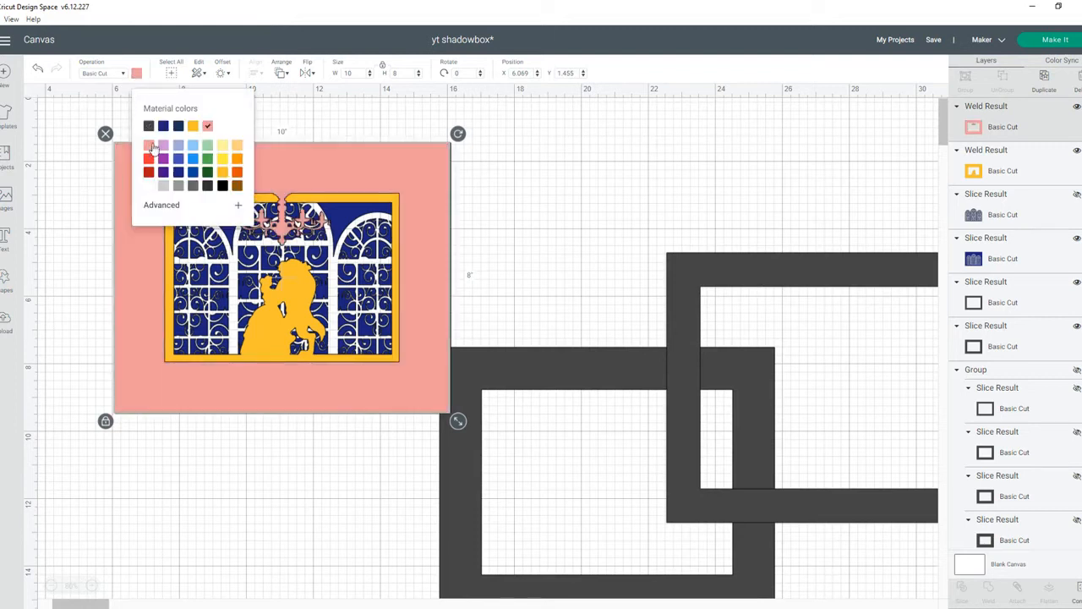
Bring the spare dark frame with the smaller opening to the front and place it over the pink chandelier frame
left_click(528, 361)
left_click_drag(527, 361, 550, 214)
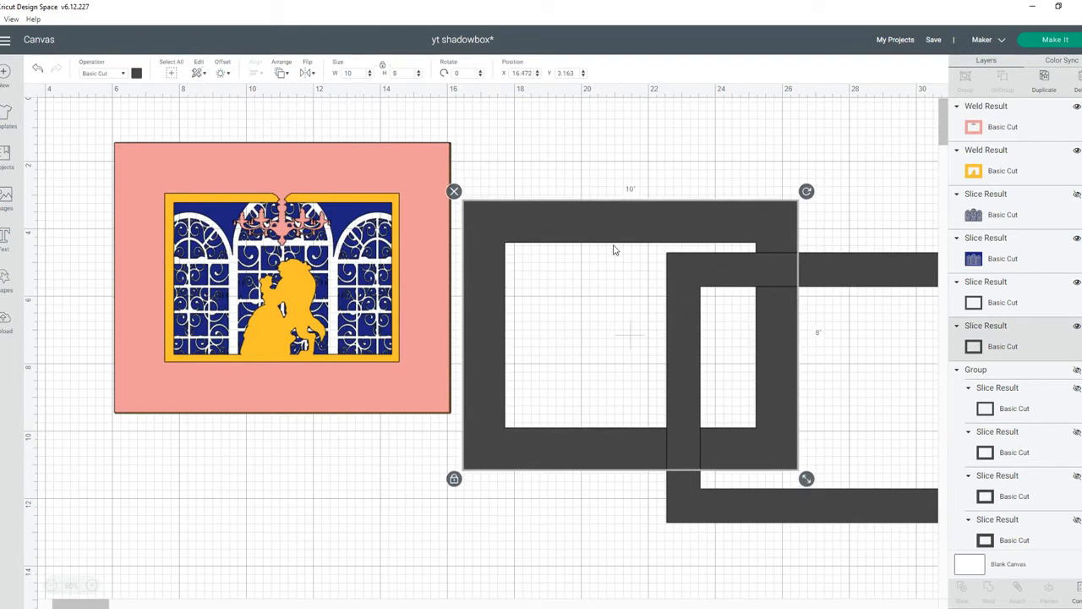
left_click(282, 75)
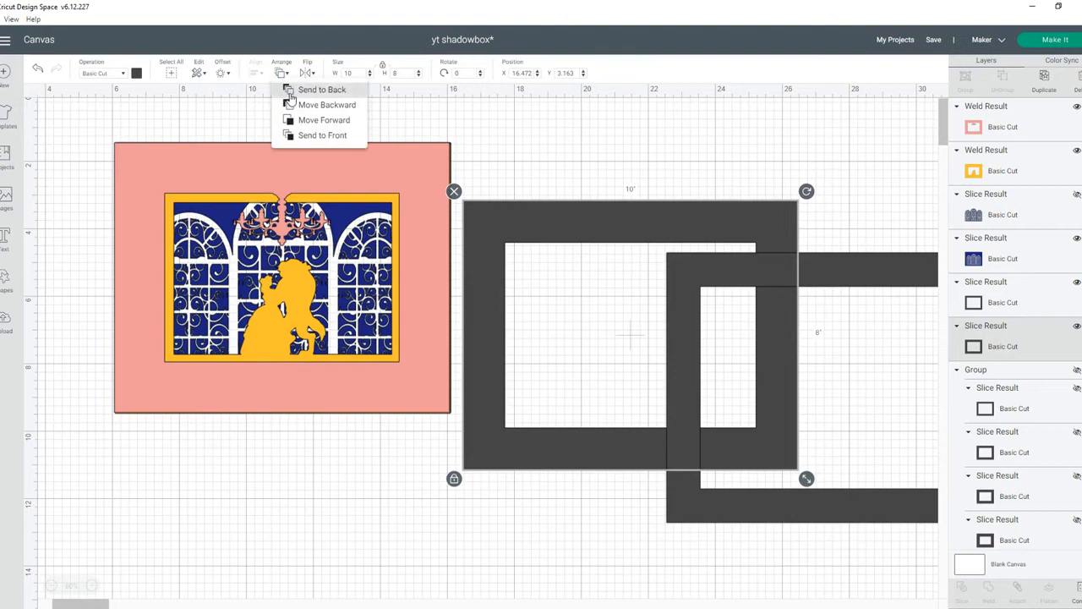
left_click(294, 121)
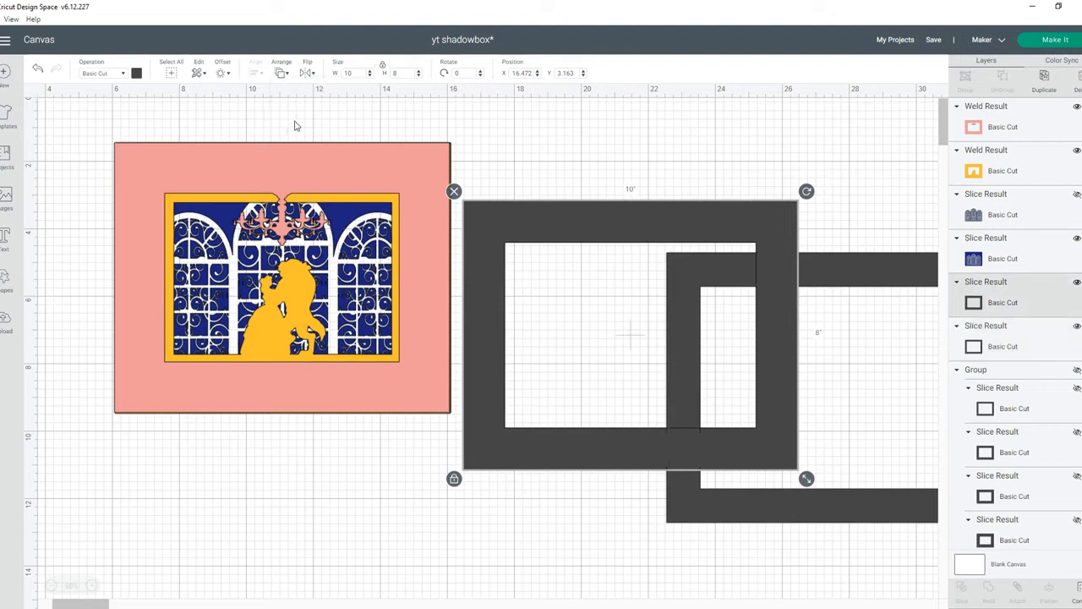
left_click(282, 75)
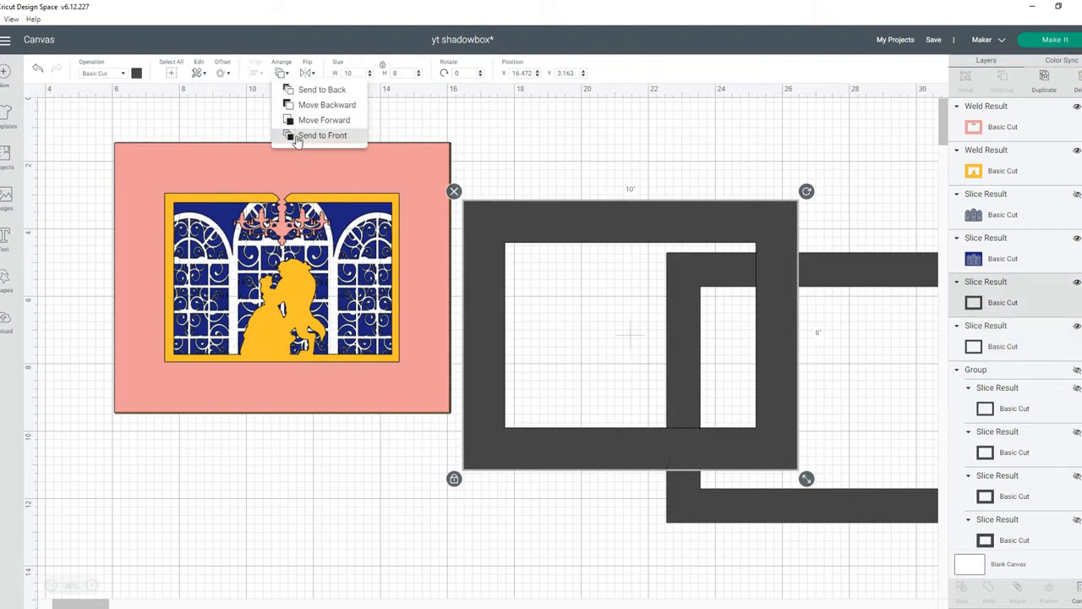
left_click(296, 137)
left_click_drag(554, 213, 206, 154)
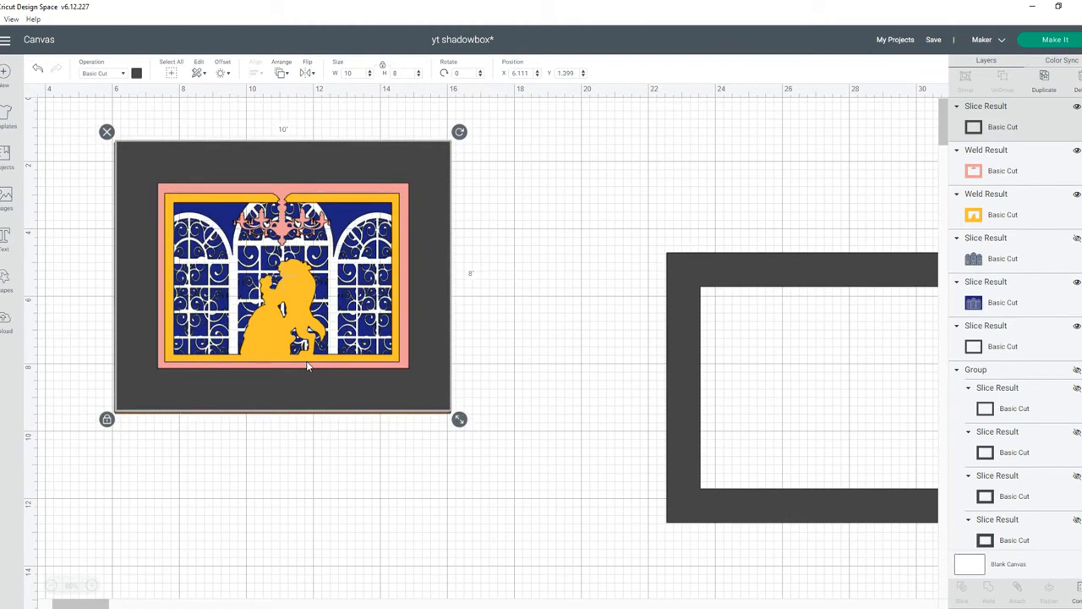
Center all the stacked shadowbox layers on one another, both horizontally and vertically
left_click_drag(315, 419, 252, 311)
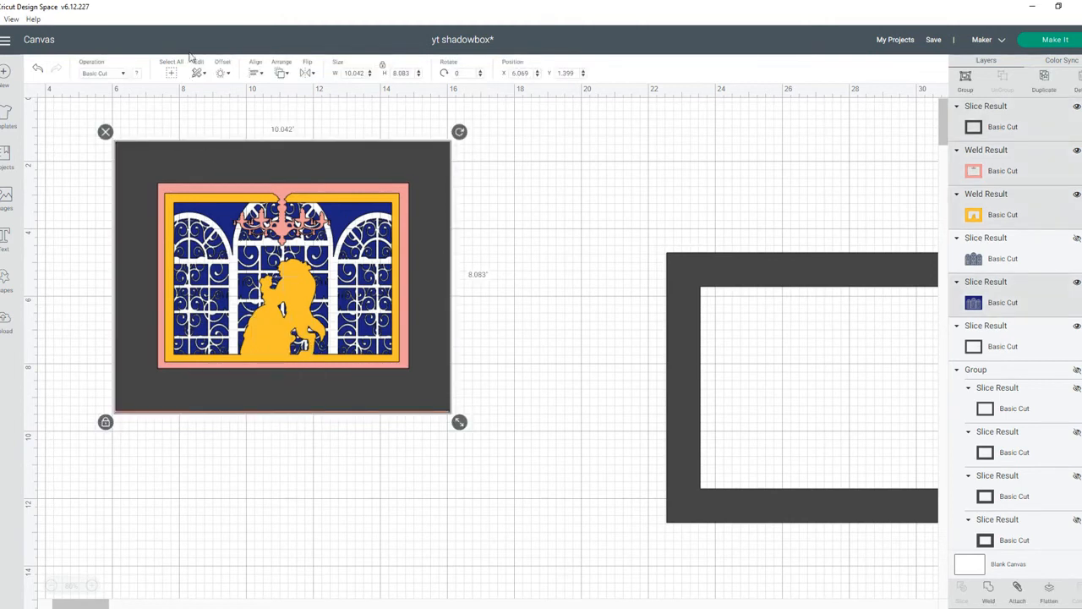
left_click(256, 75)
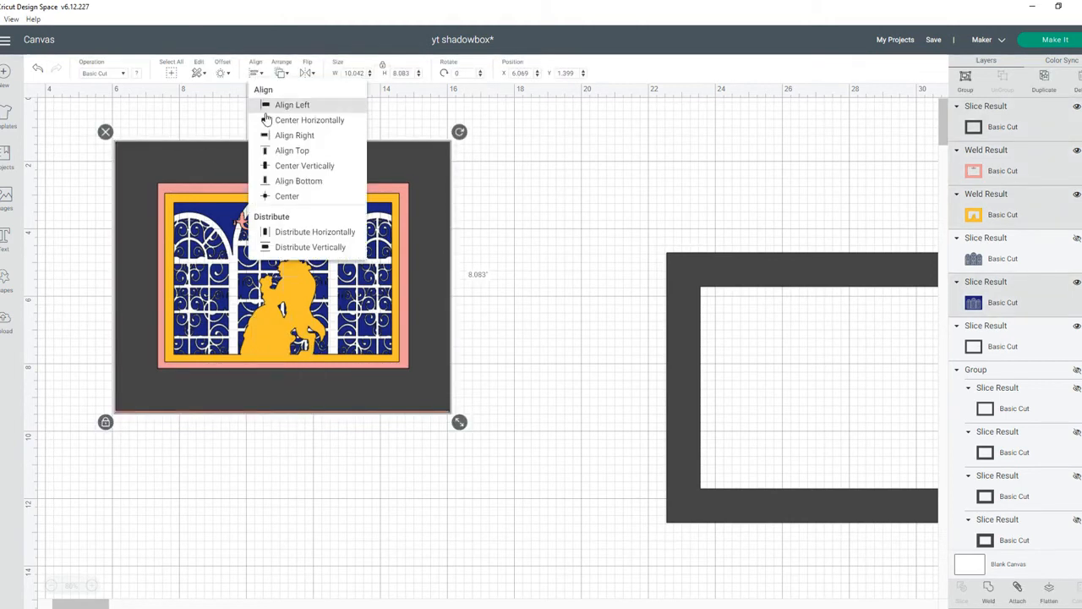
left_click(273, 197)
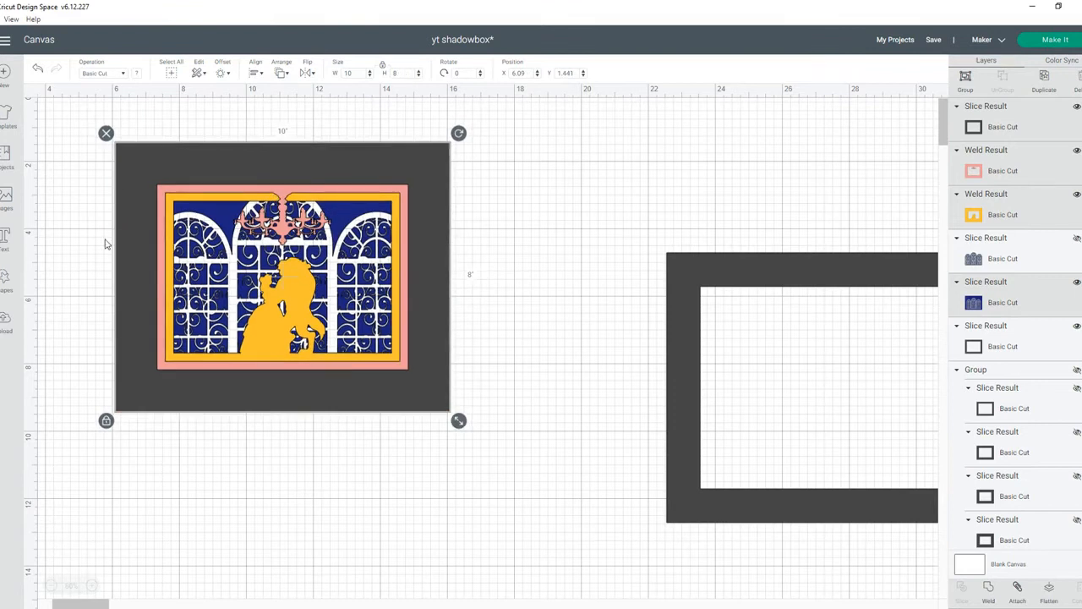
Insert the pedestal table, the row of small character silhouettes and the solid rose jar from the recent uploads
left_click(5, 322)
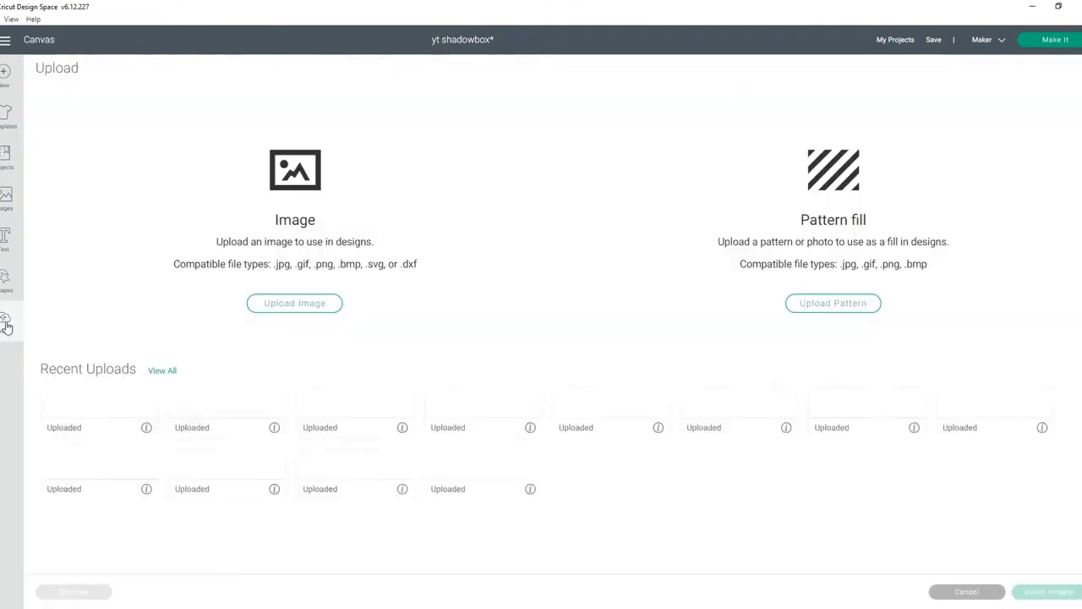
left_click(94, 443)
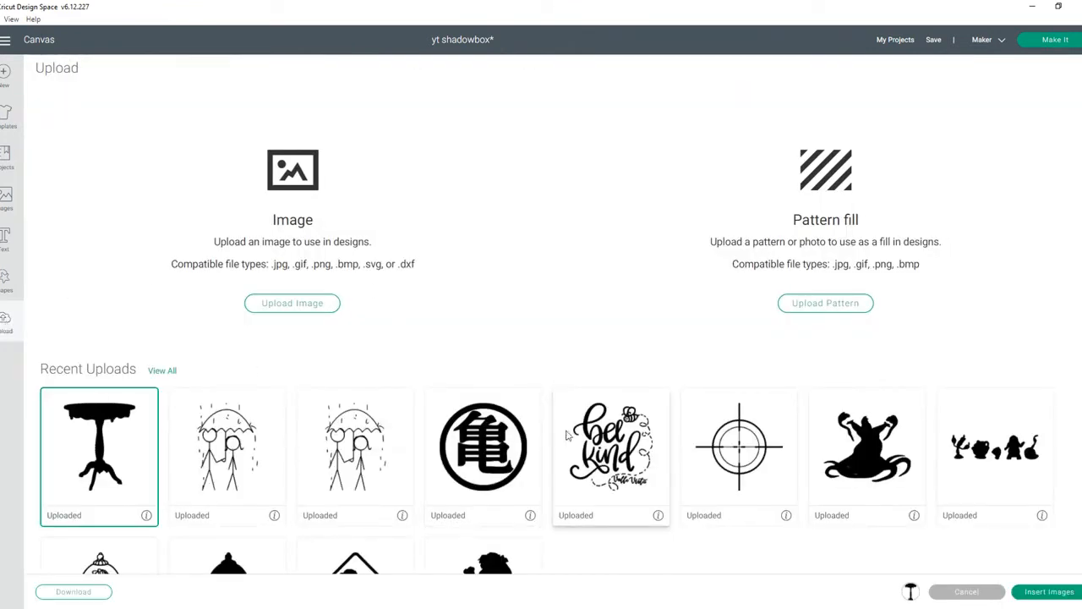
left_click(1013, 416)
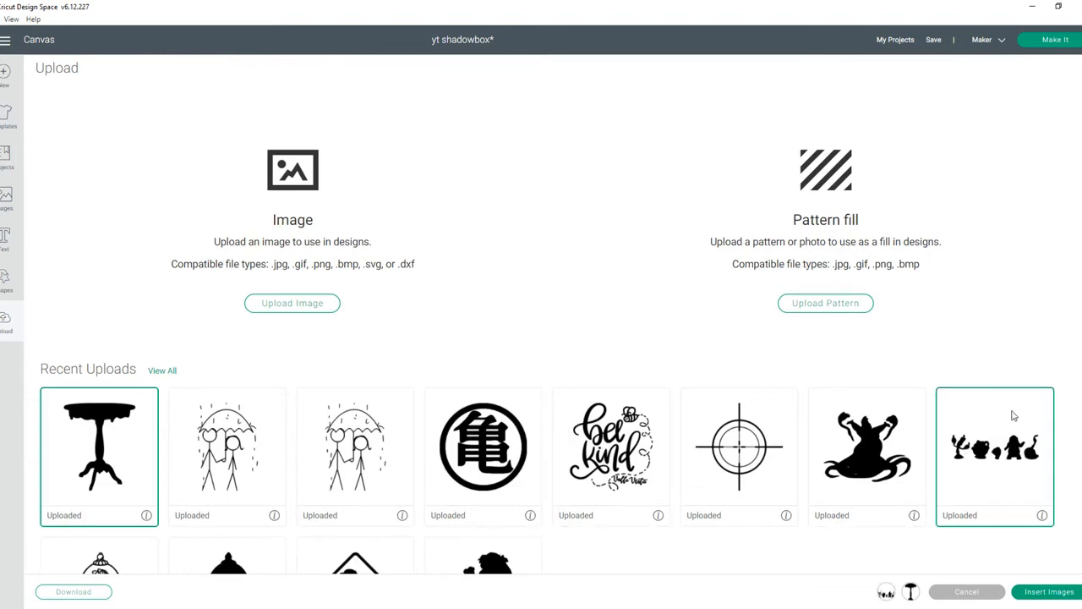
scroll(283, 481, "down", 3)
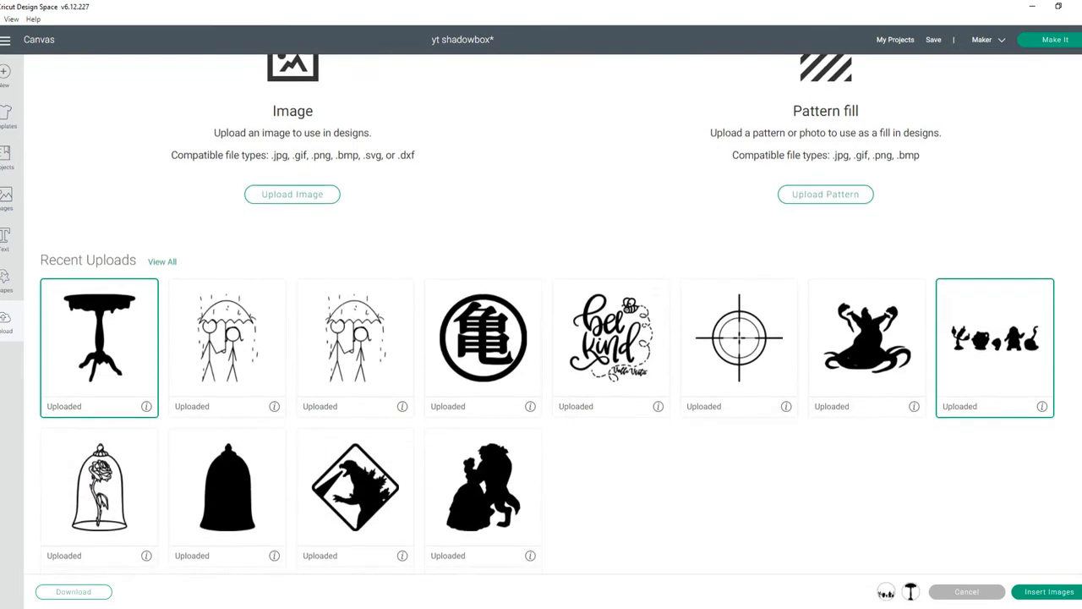
left_click(237, 490)
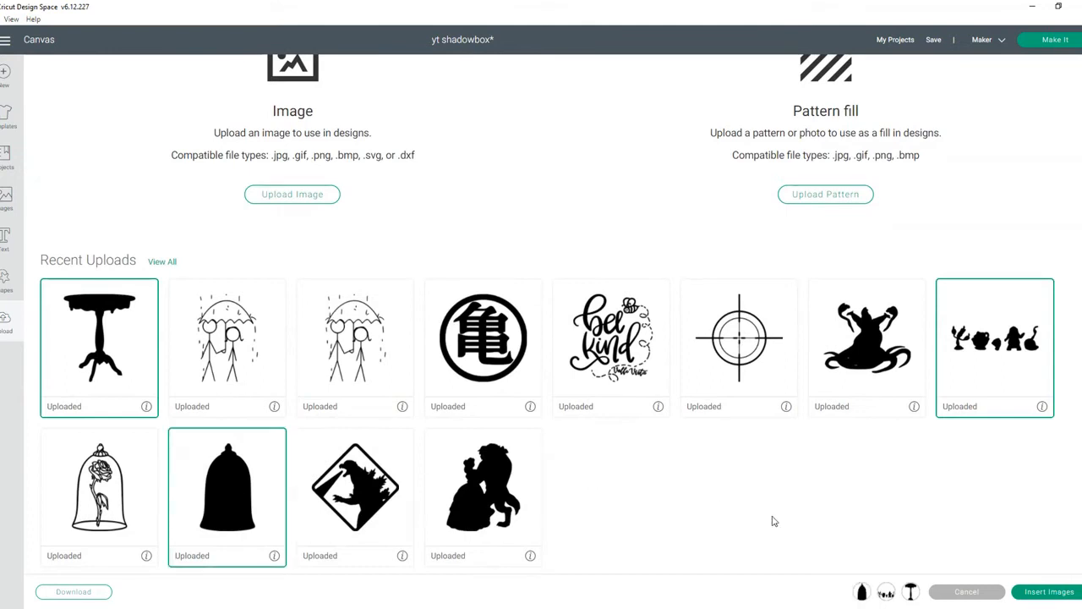
left_click(1033, 594)
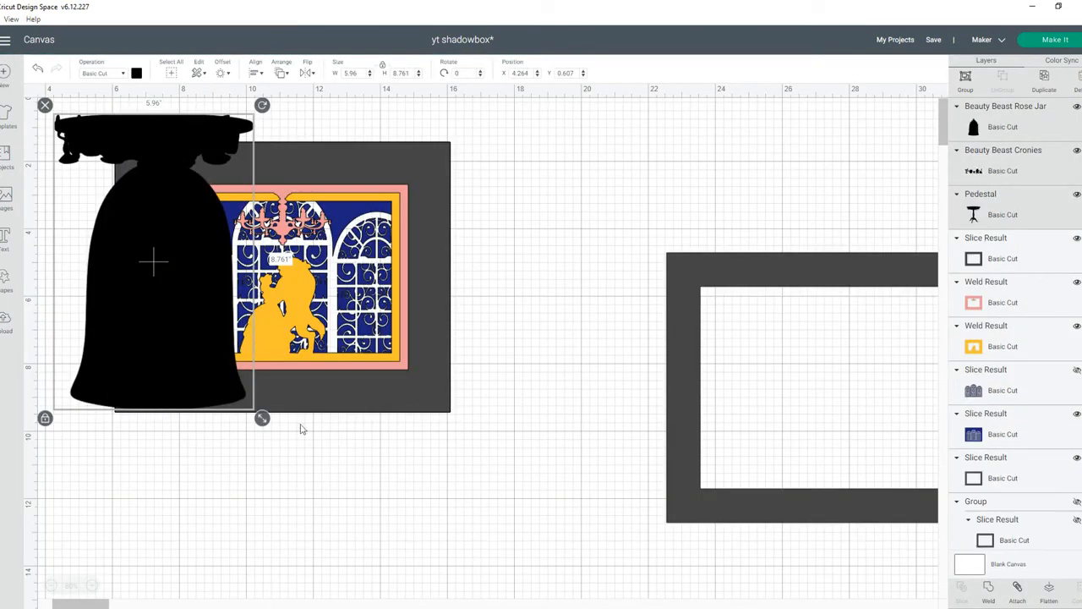
Shrink the three inserted silhouettes together to about 2.63 × 3.86 inches and spread them apart on the empty canvas
left_click_drag(262, 418, 150, 252)
left_click_drag(98, 159, 553, 265)
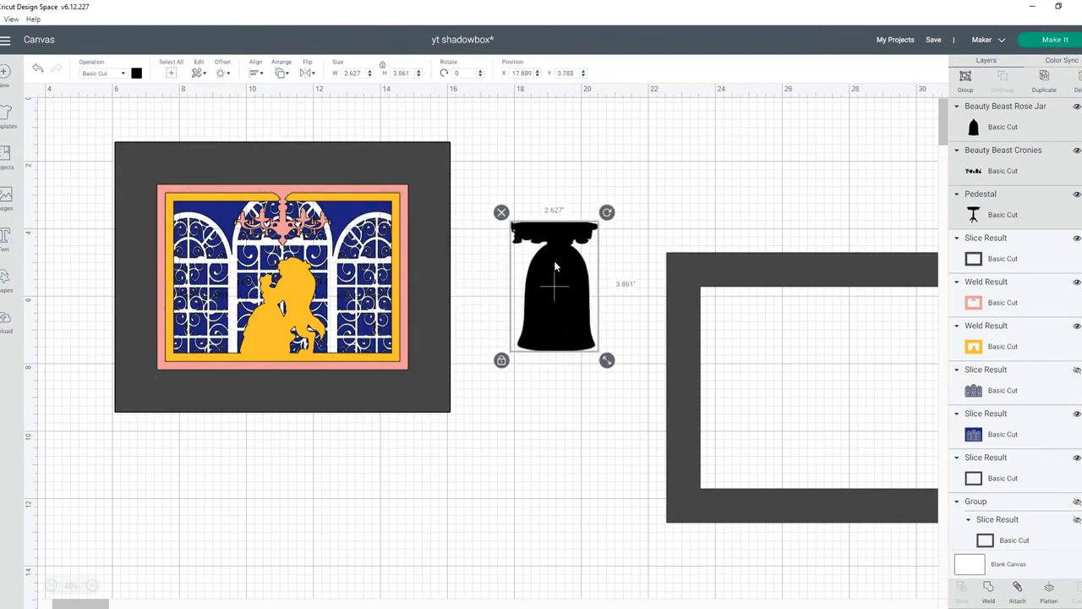
left_click(532, 468)
left_click_drag(531, 468, 565, 433)
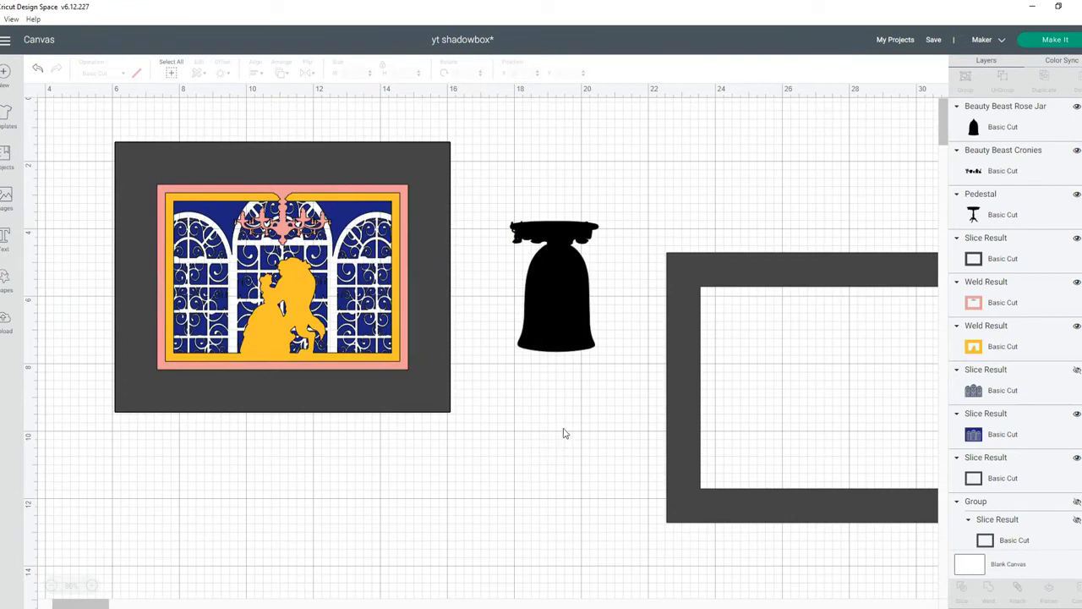
left_click_drag(560, 352, 535, 462)
left_click_drag(558, 289, 416, 537)
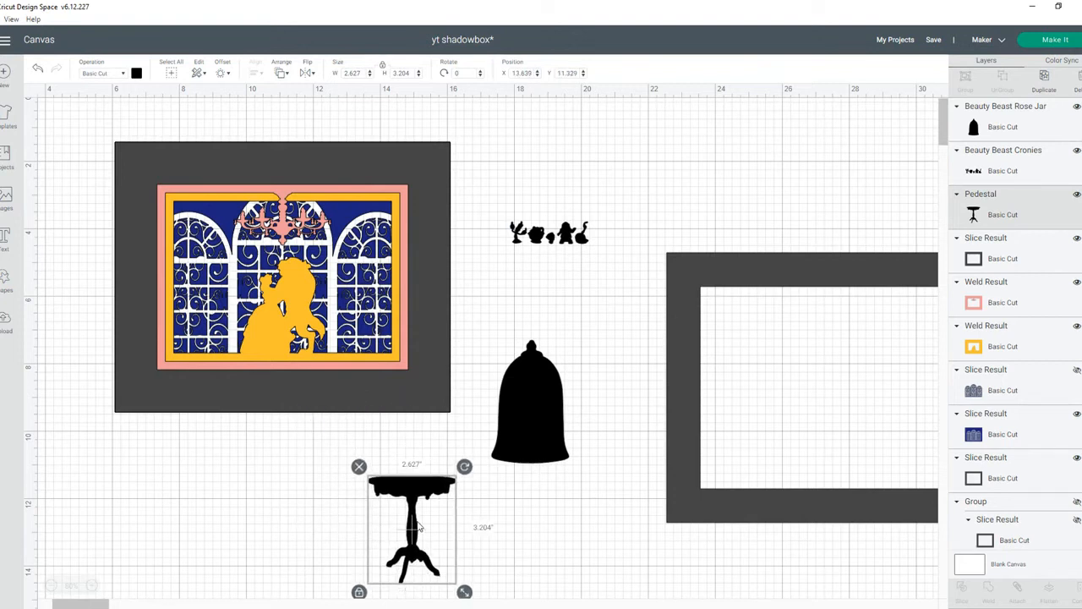
Scale the rose jar down to about 1.59 × 2.51 inches and set it on the pedestal's tabletop
left_click(545, 419)
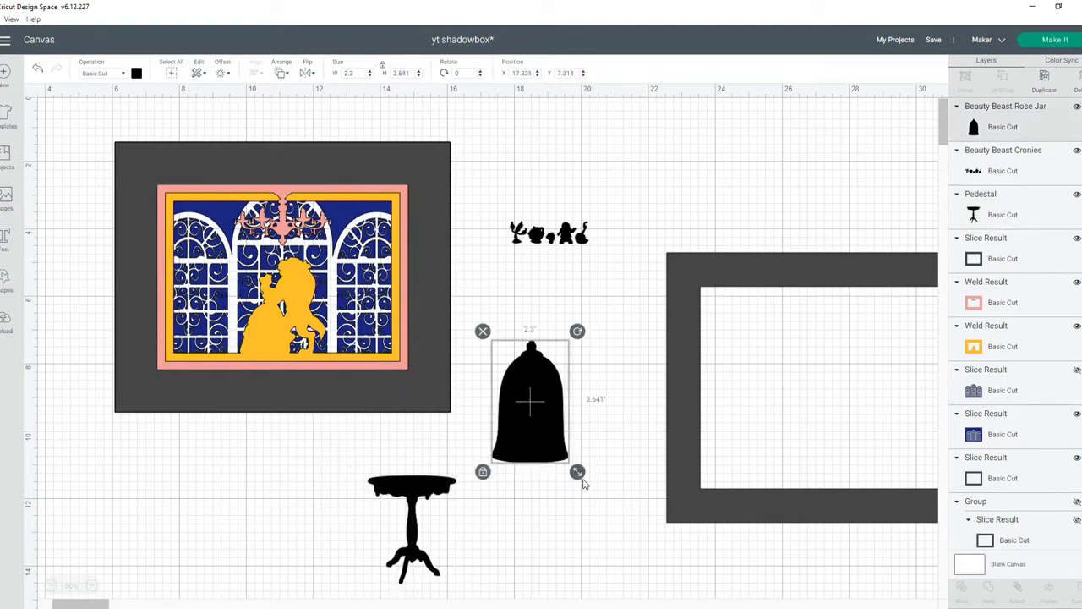
left_click_drag(577, 473, 552, 435)
left_click_drag(524, 395, 416, 444)
left_click(517, 521)
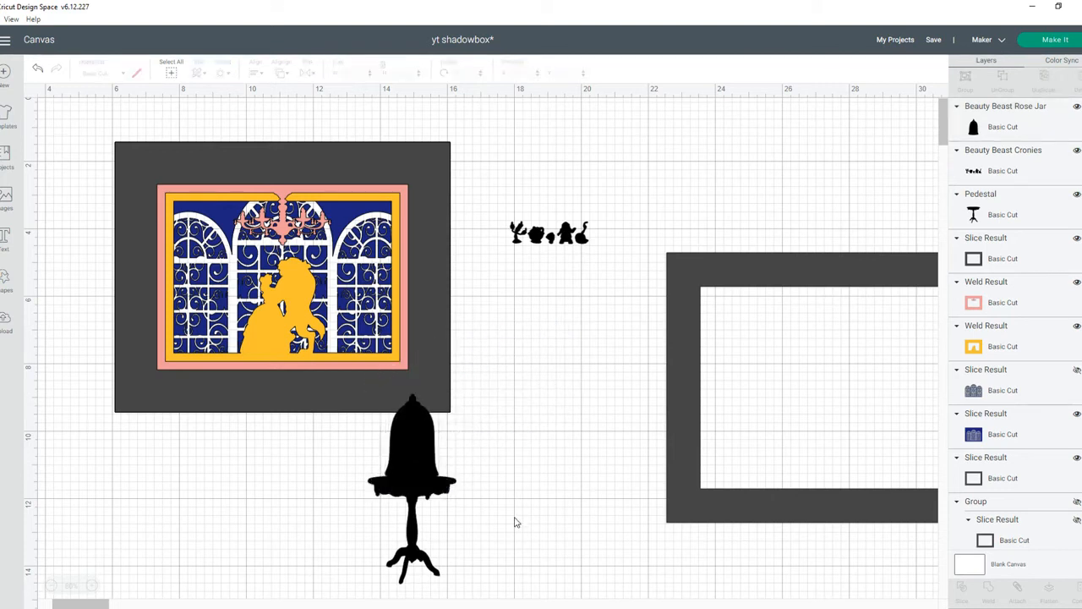
left_click(406, 446)
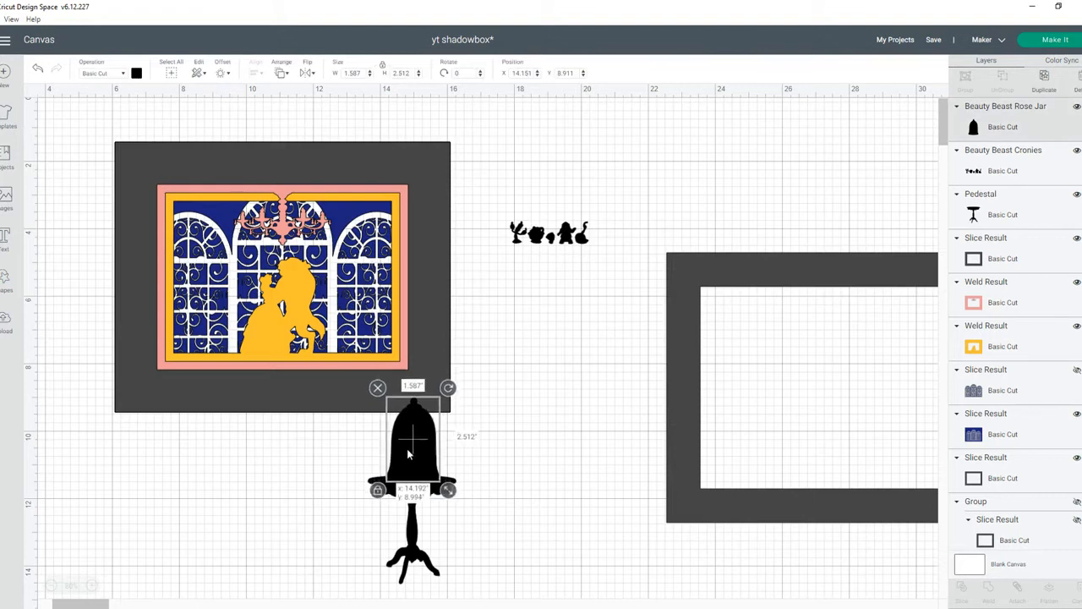
Center the rose jar and pedestal horizontally on each other and weld them into one shape
left_click_drag(486, 532, 350, 447)
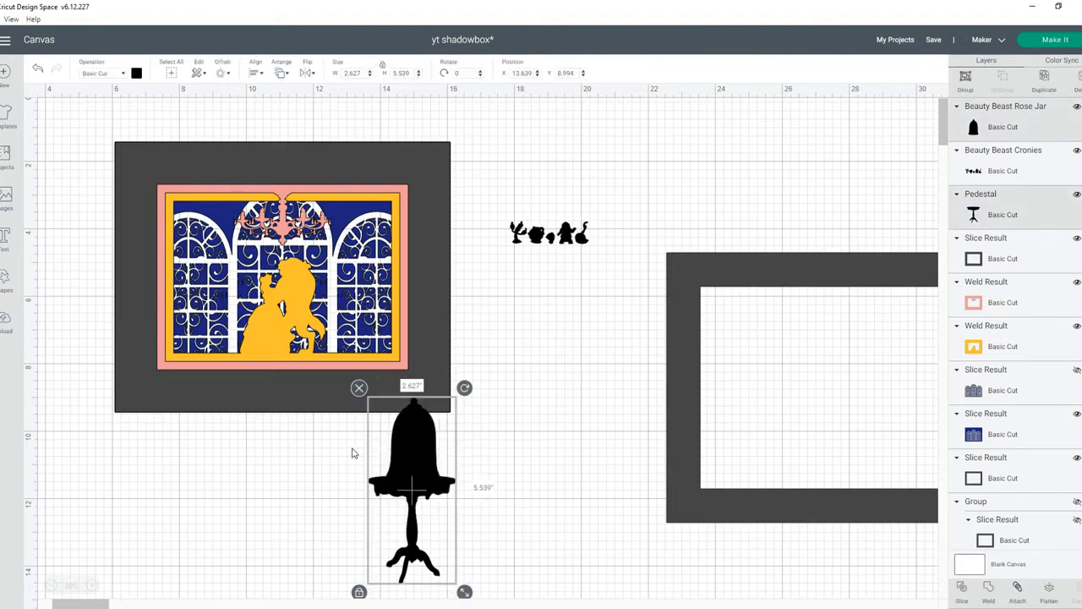
left_click(252, 73)
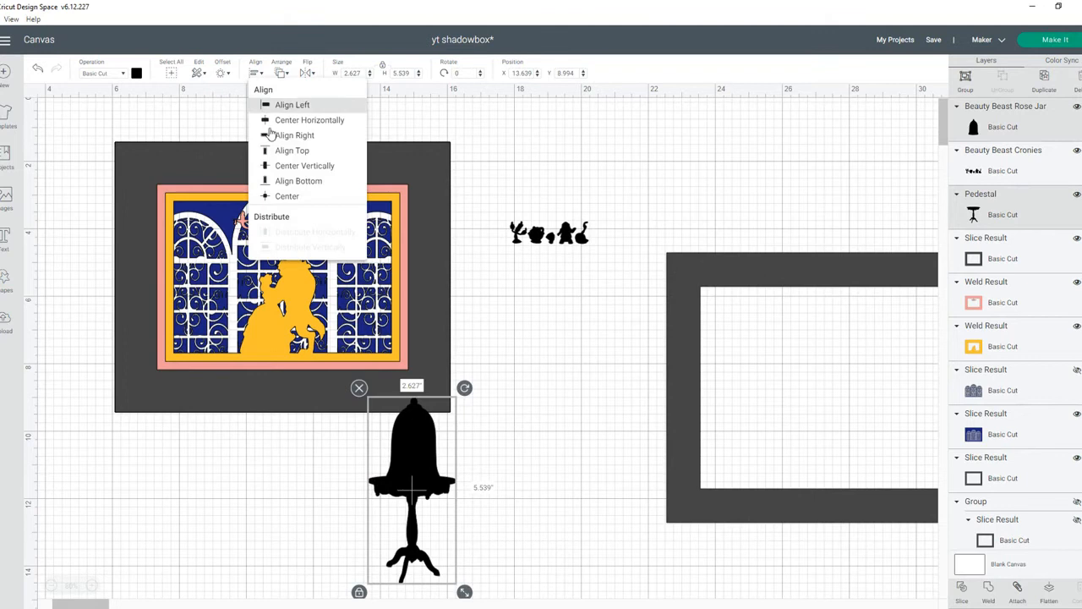
left_click(309, 120)
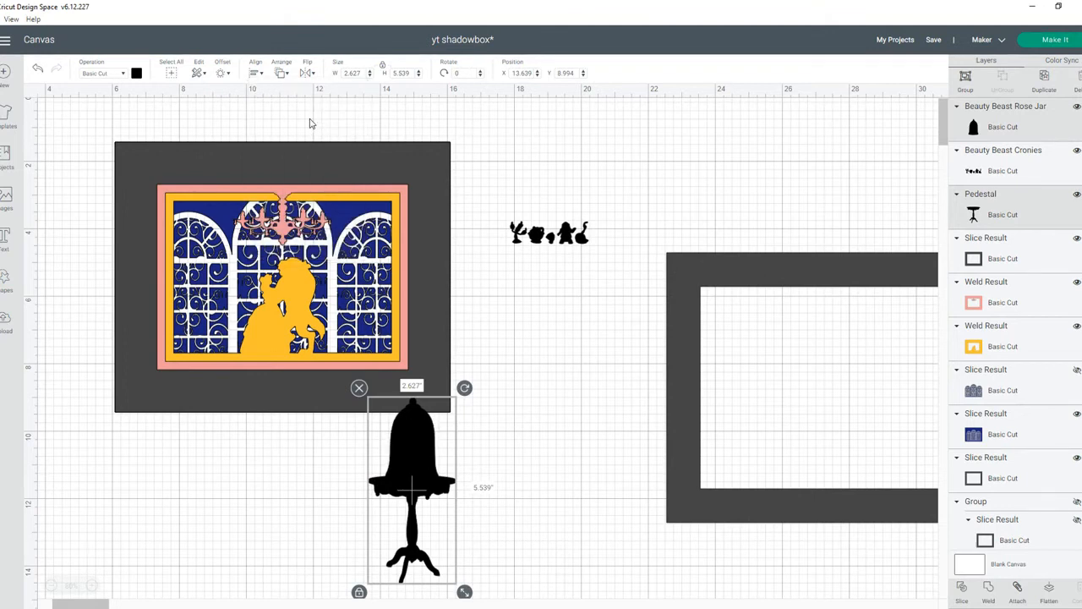
left_click(992, 595)
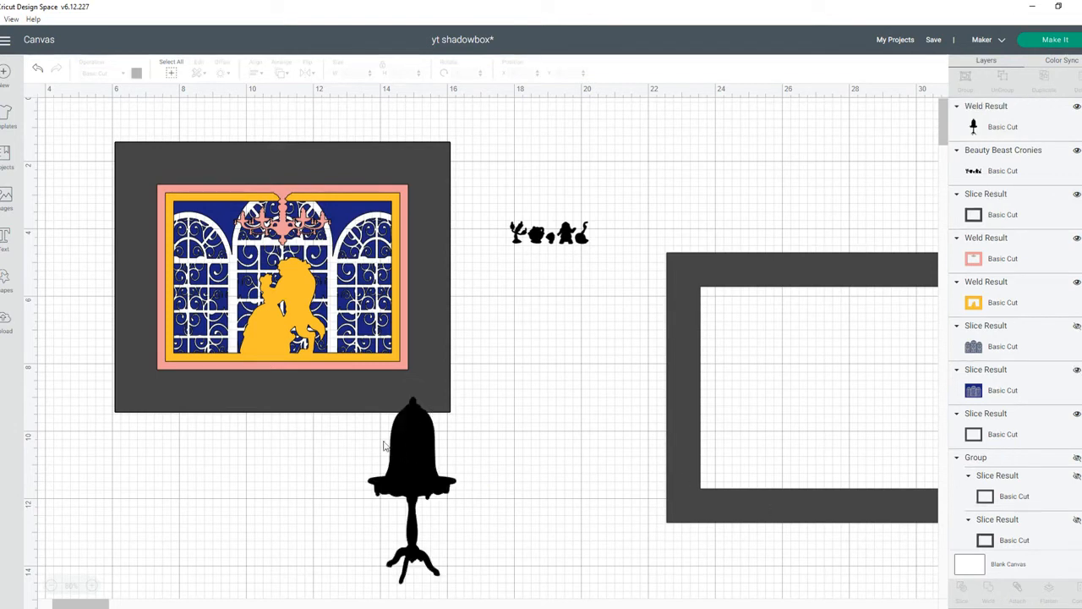
Search the image library for "flower"
left_click(6, 196)
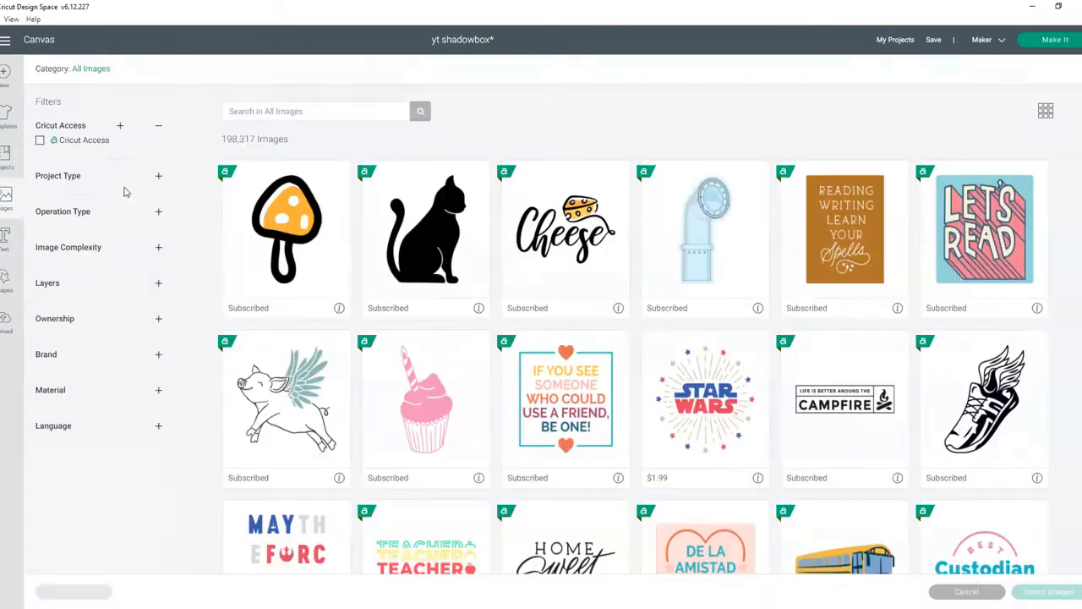
left_click(298, 112)
type("flower")
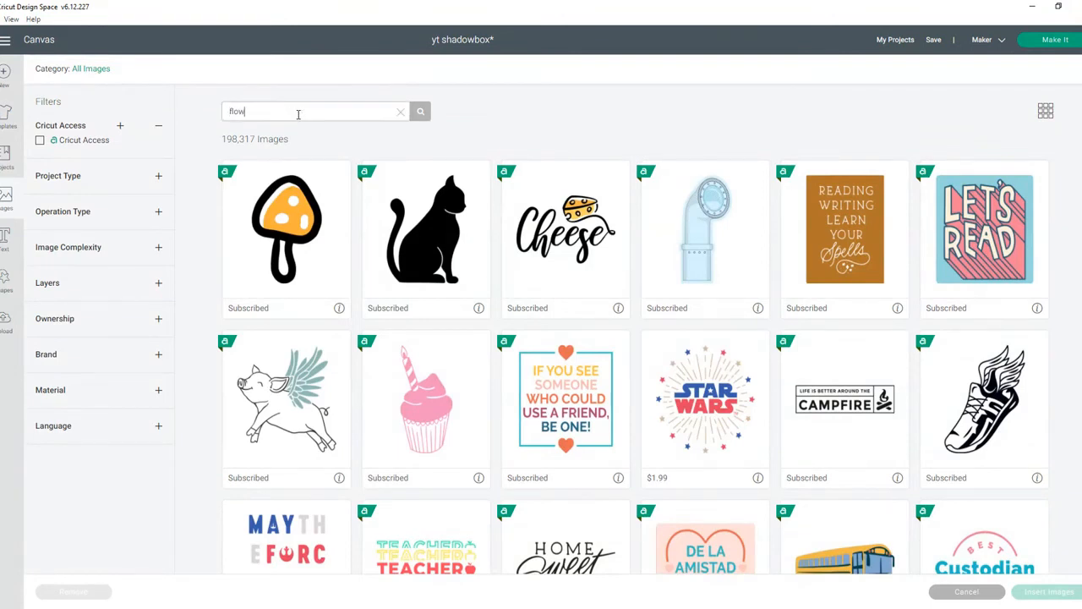
key("Return")
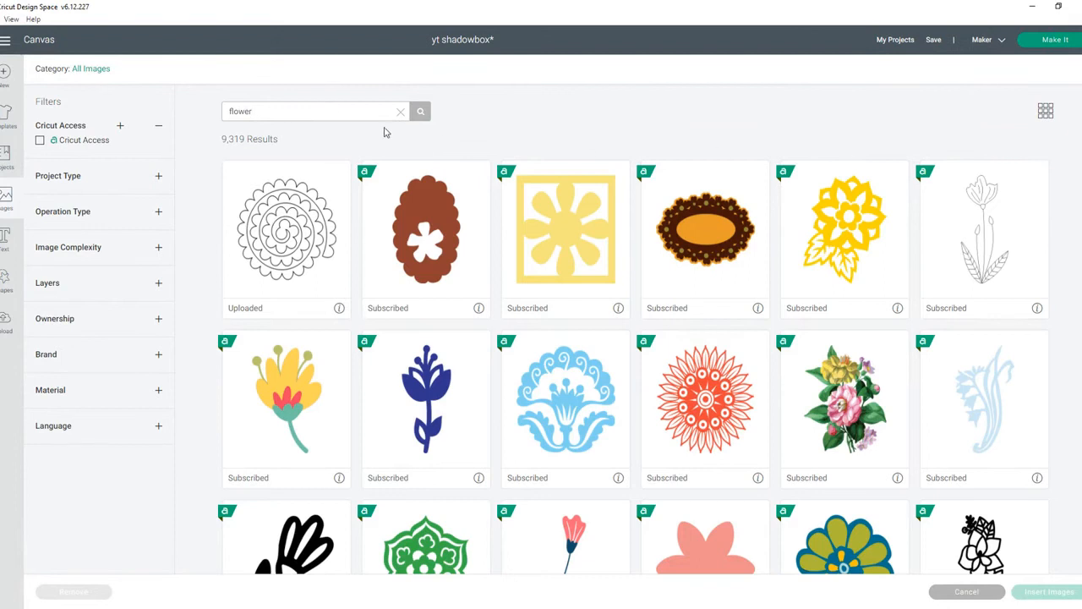
Search the image library for "rose" and insert the red rose with the curling green stem
left_click_drag(301, 118, 193, 117)
type("rose")
key("Return")
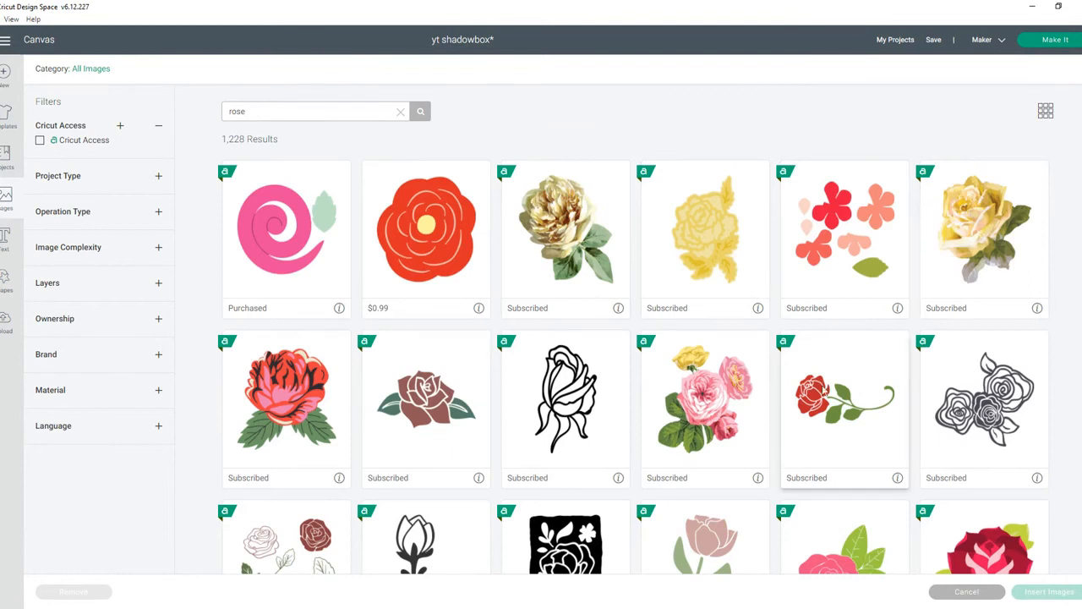
left_click(824, 393)
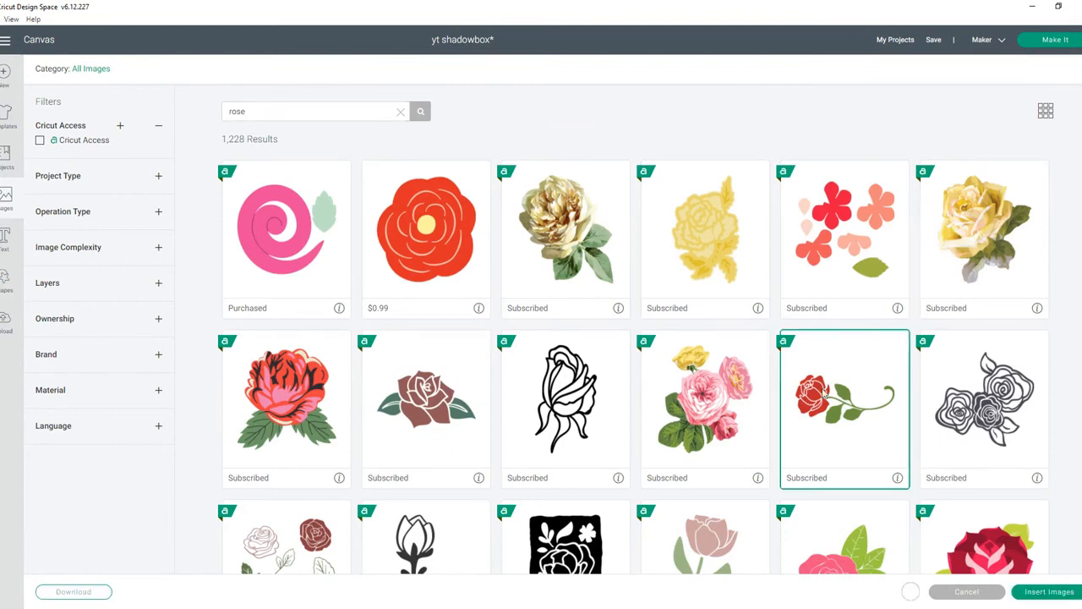
left_click(1045, 593)
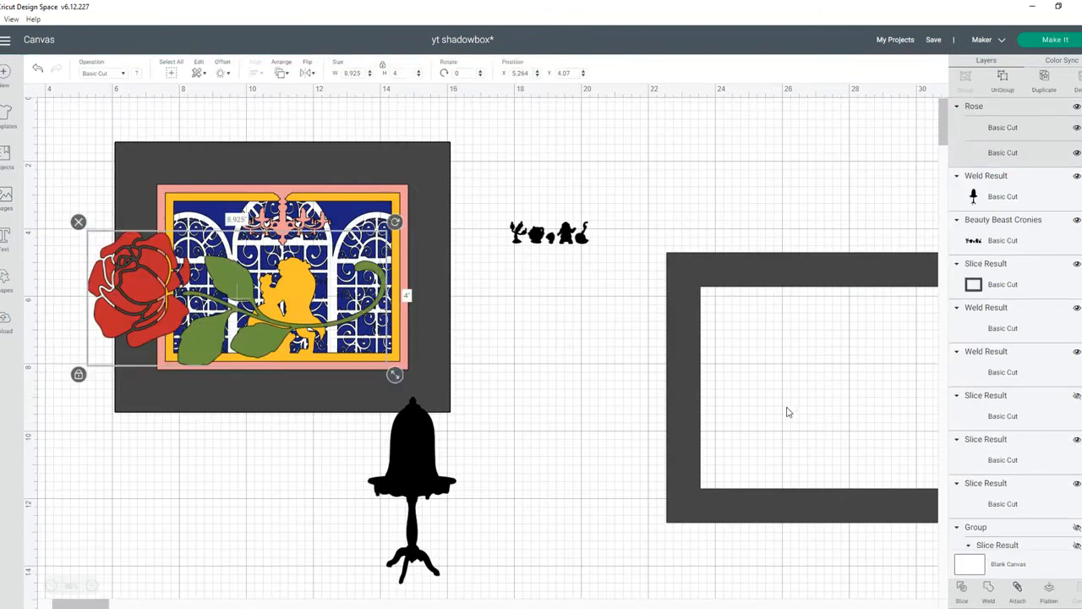
Move the rose clear of the stacked frames and weld its flower and stem layers together
left_click_drag(265, 324, 640, 438)
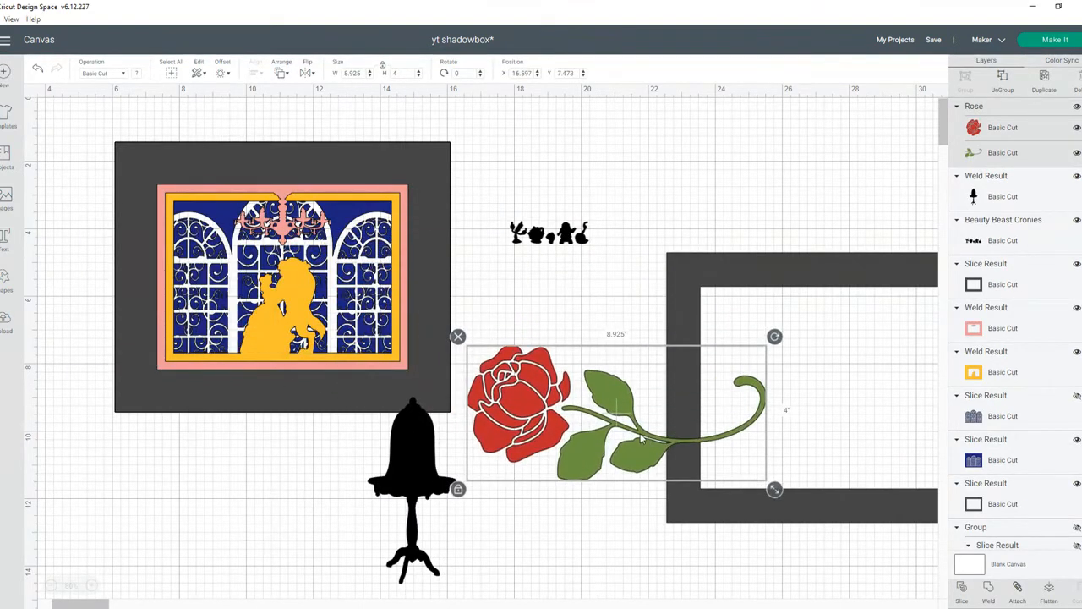
left_click(990, 588)
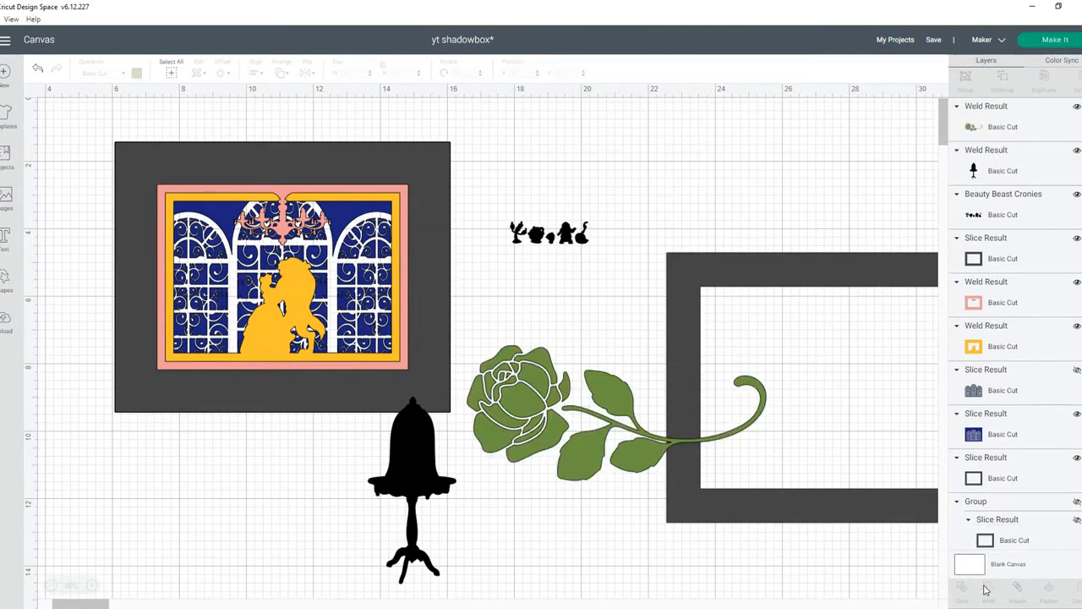
Rotate the welded rose 90° so it stands upright and shrink it to about 5.01 × 2.25 inches
left_click(599, 439)
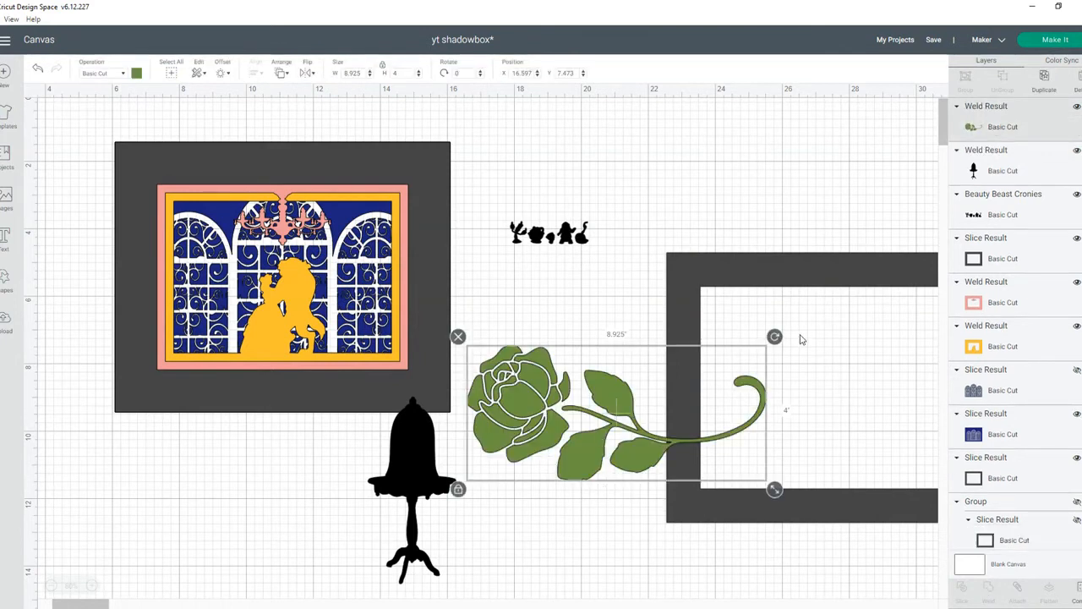
left_click_drag(774, 336, 642, 467)
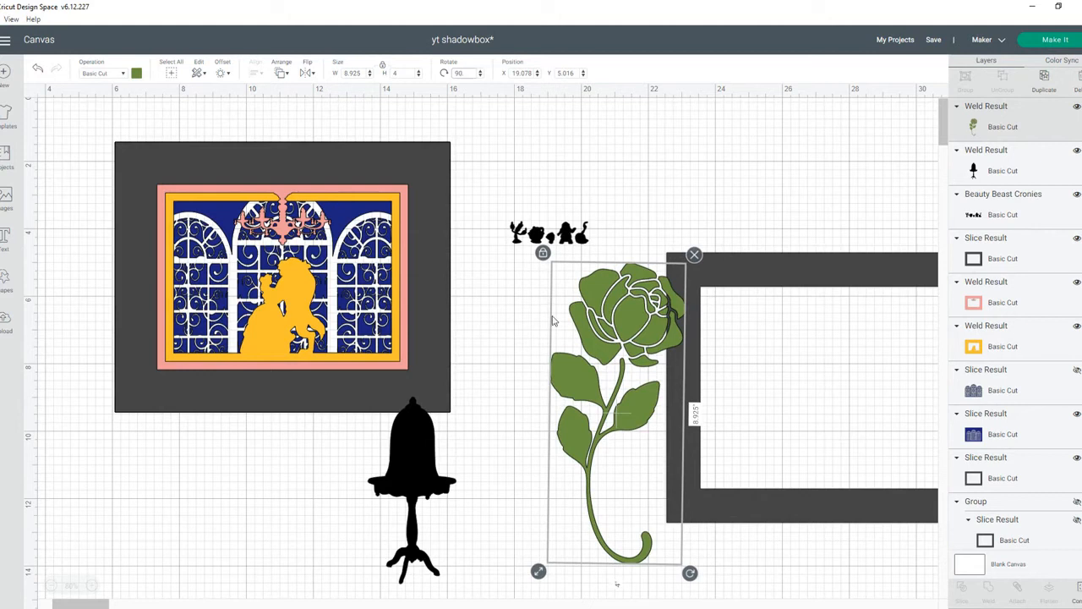
left_click_drag(539, 572, 546, 421)
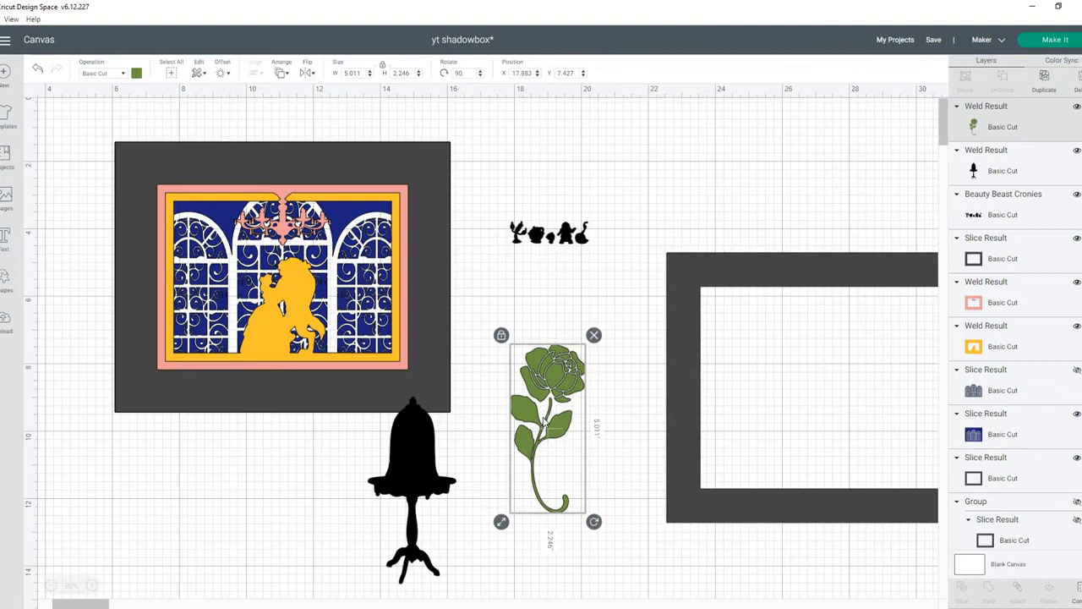
Shrink the rose to about 0.72 × 1.60 inches and center it on the glass dome of the pedestal silhouette
left_click_drag(499, 524, 550, 403)
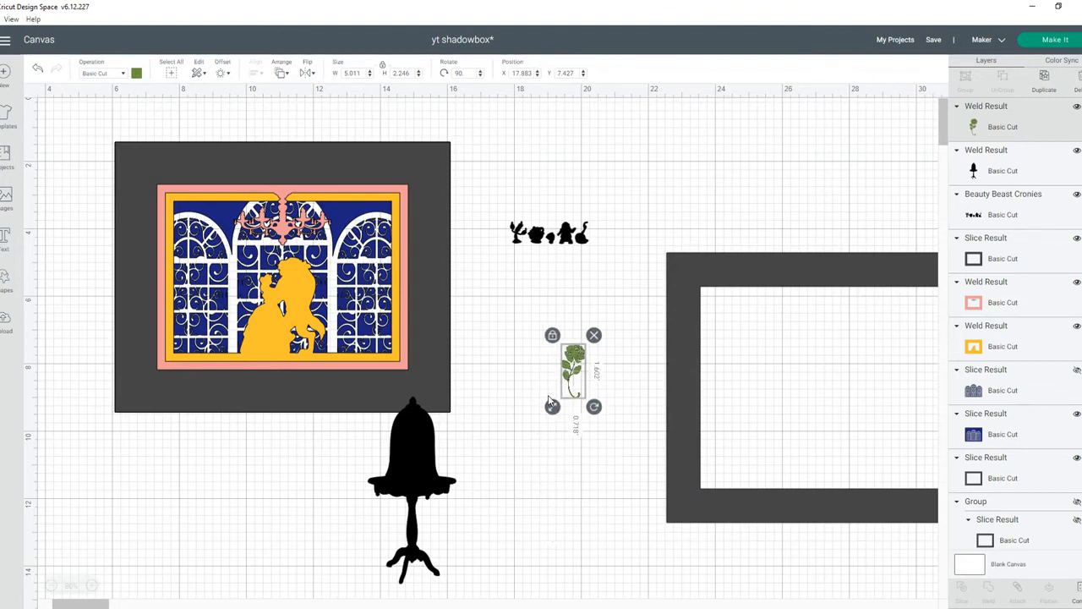
left_click_drag(575, 359, 417, 436)
left_click_drag(484, 520, 320, 440)
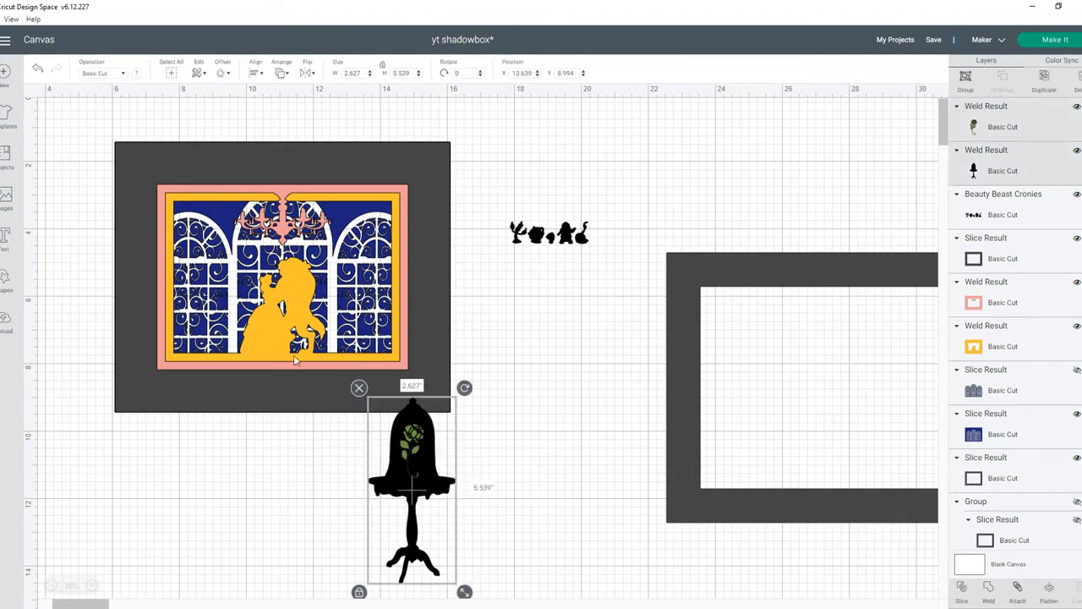
left_click(254, 71)
left_click(287, 121)
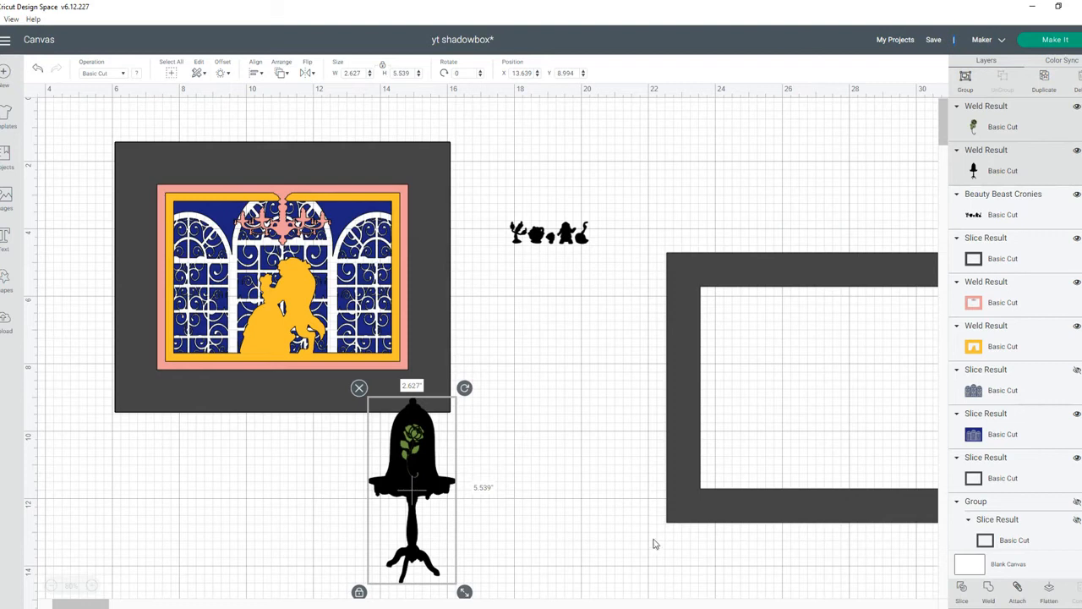
Slice the rose out of the dome, separate the pieces, and clear the leftovers by deleting the black rose and hiding the green one
left_click(960, 595)
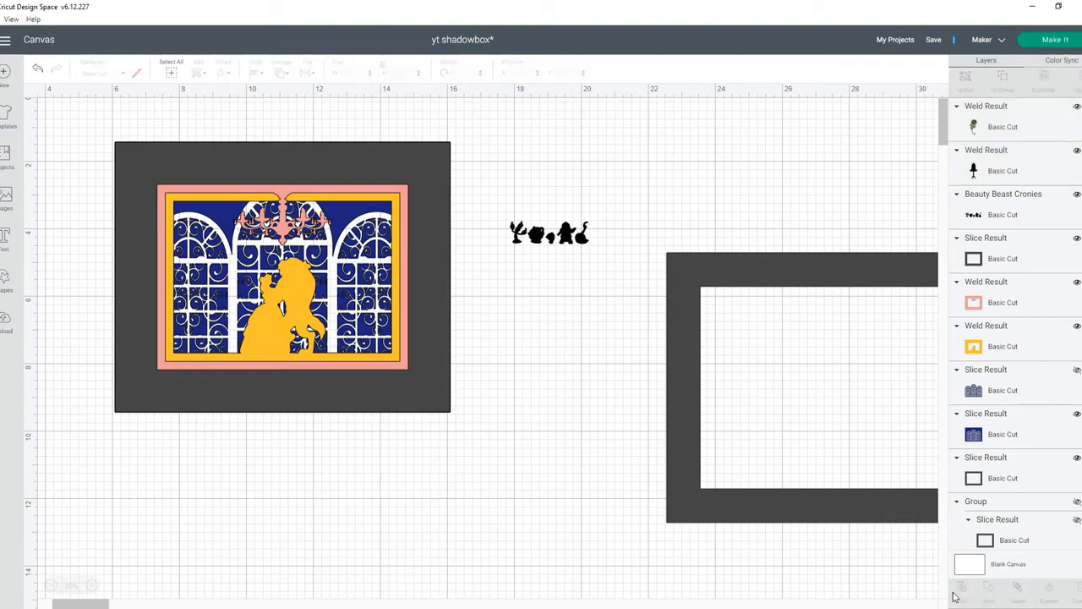
left_click_drag(416, 507, 317, 523)
left_click_drag(413, 448, 594, 328)
left_click_drag(414, 452, 617, 364)
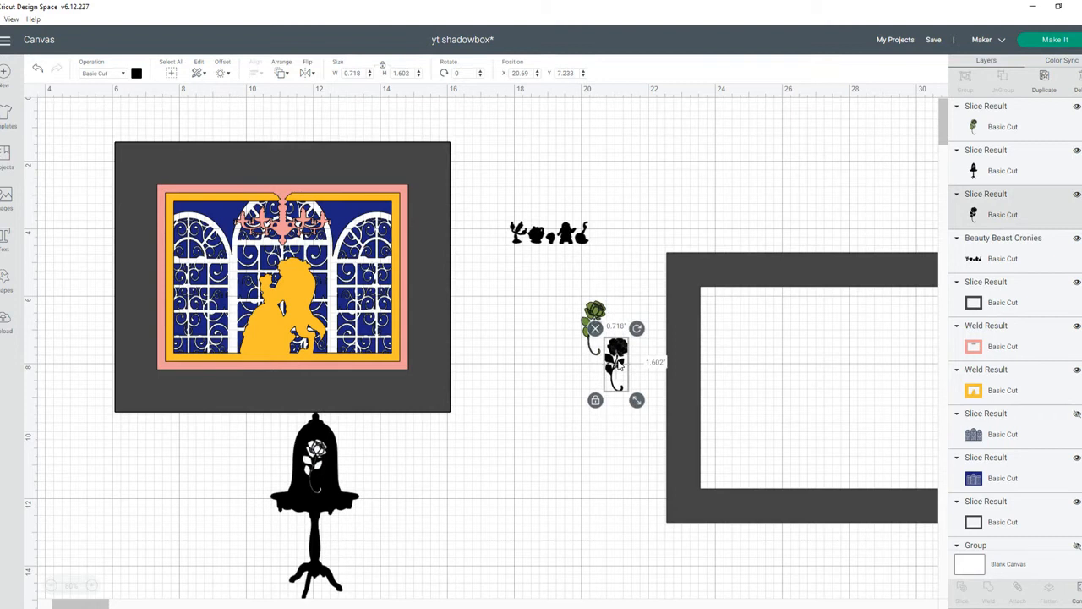
key("Delete")
left_click(596, 338)
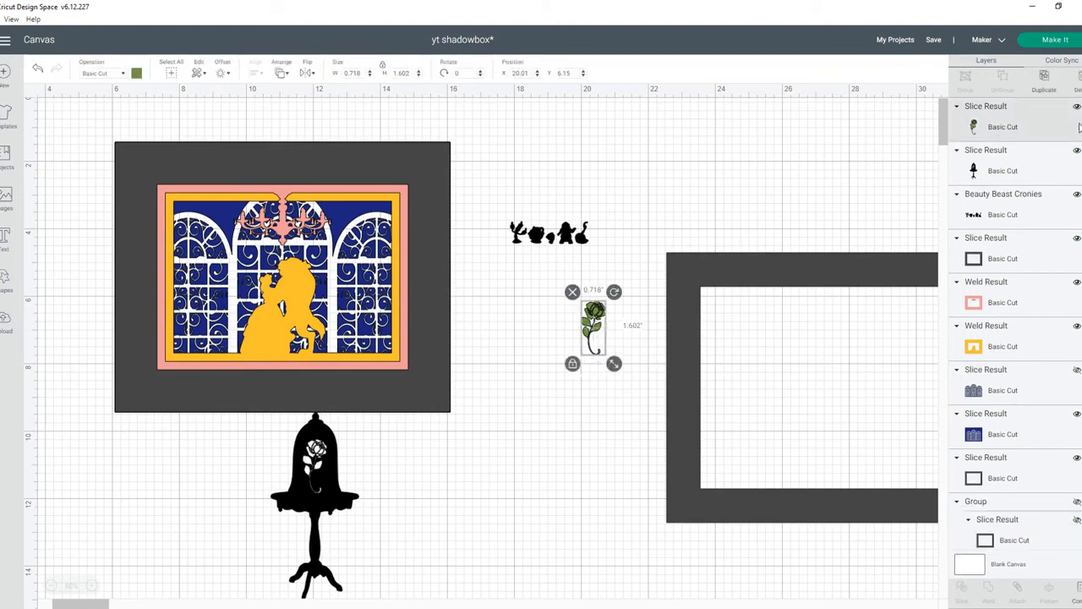
left_click(1076, 107)
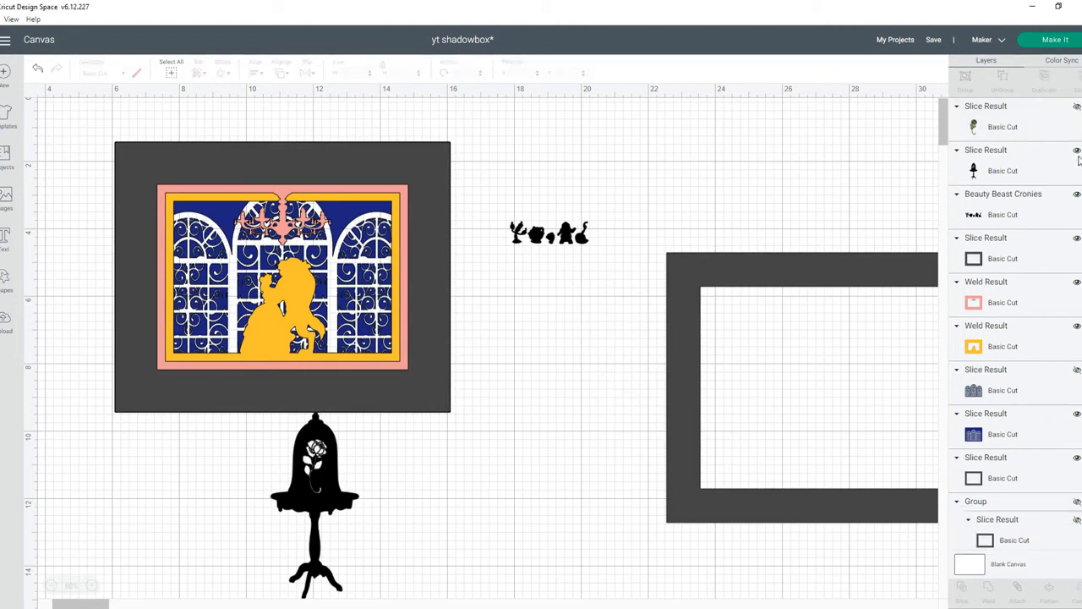
Scale the sliced rose dome and pedestal to about 1.24 × 2.62 inches and place it over the lower right of the framed windows
left_click(313, 502)
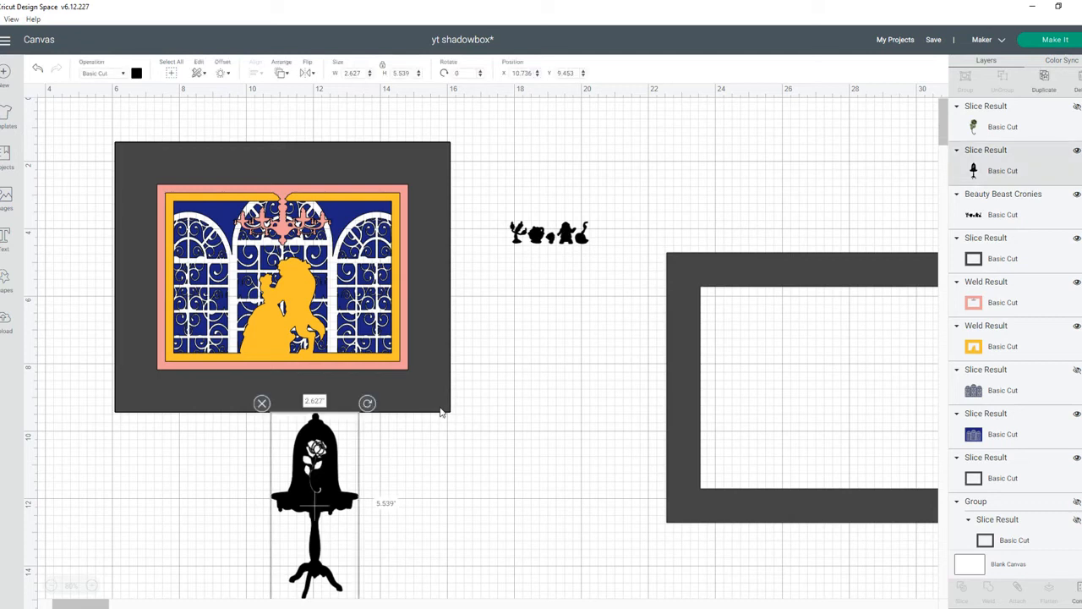
left_click_drag(321, 528, 403, 374)
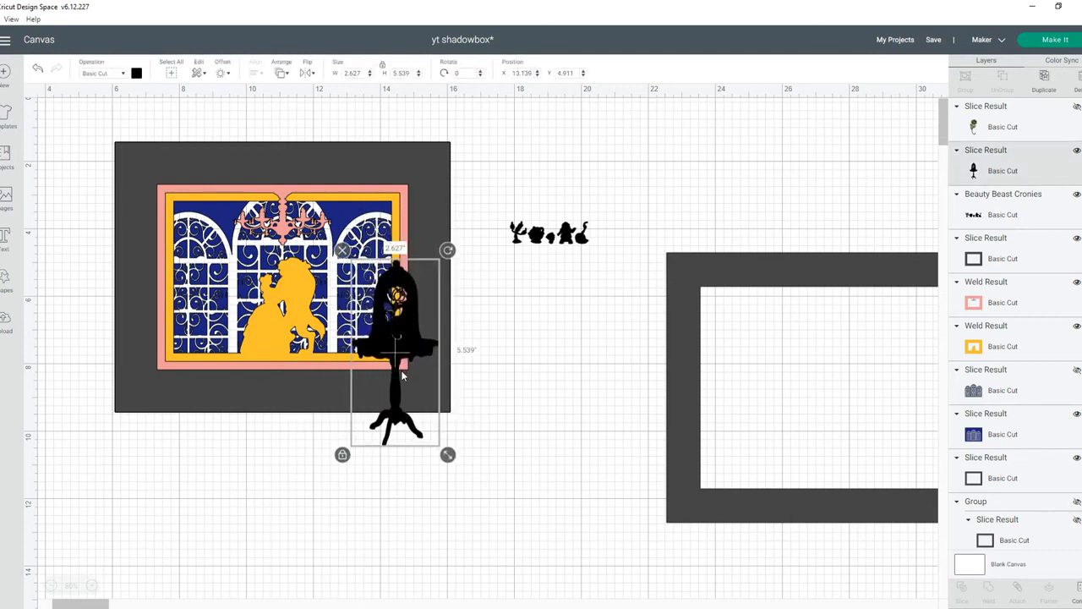
left_click_drag(447, 456, 411, 376)
left_click_drag(374, 302, 368, 456)
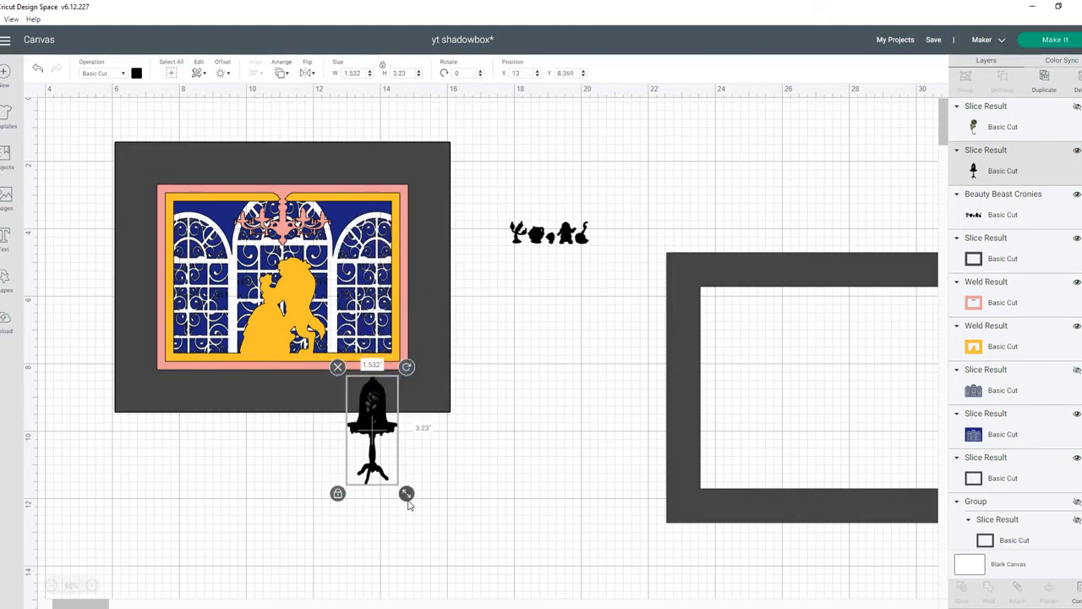
left_click_drag(405, 492, 396, 472)
left_click_drag(377, 436, 375, 343)
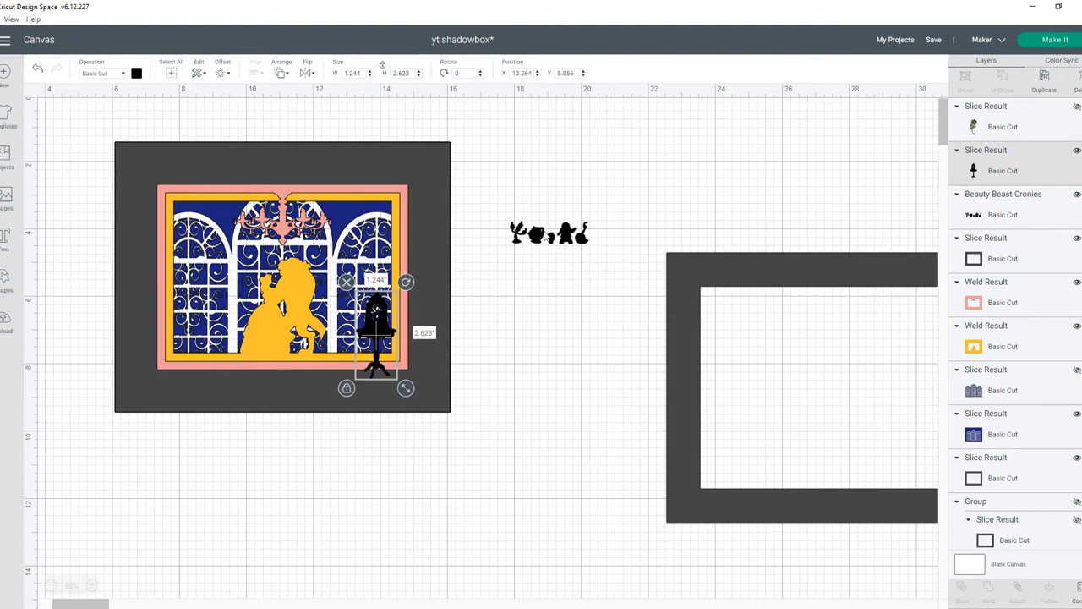
Enlarge the character silhouettes to about 4.65 × 1.32 inches, duplicate them twice and spread the copies apart below the original
left_click(543, 238)
left_click_drag(596, 253, 596, 282)
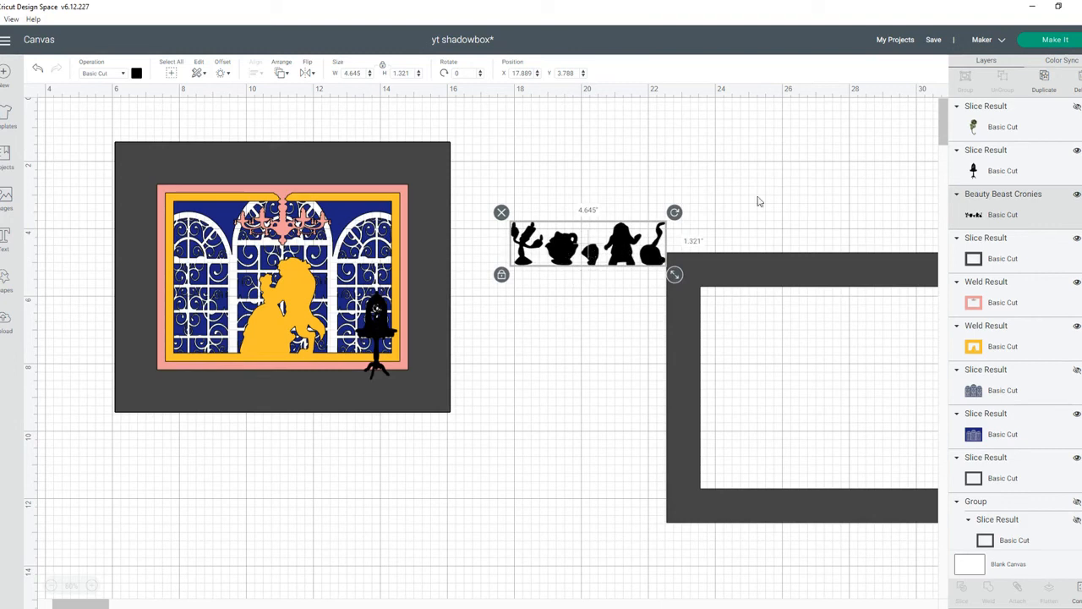
left_click(1044, 83)
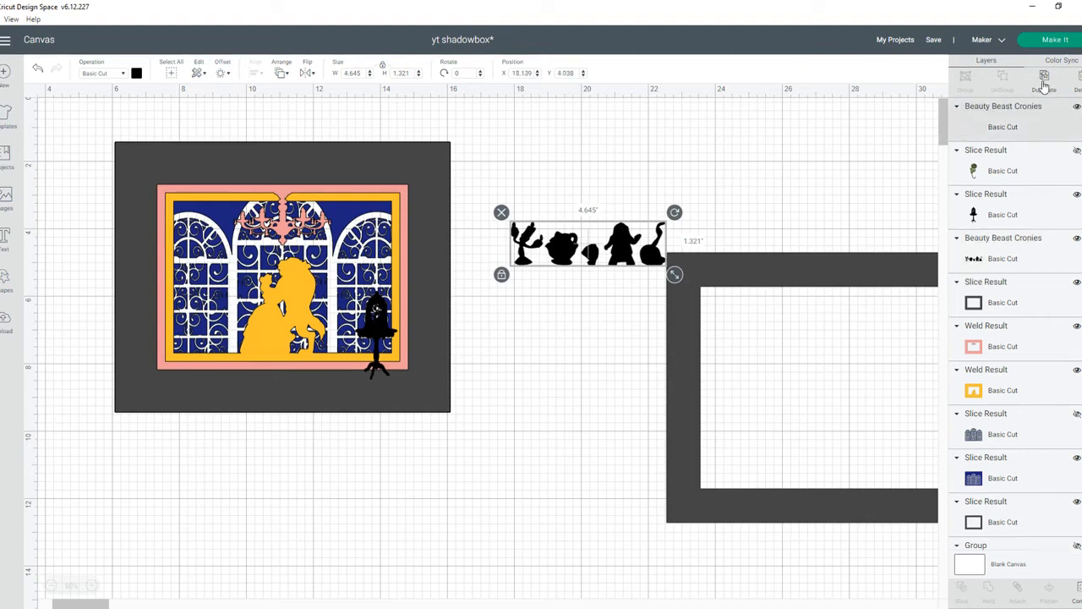
left_click(1044, 83)
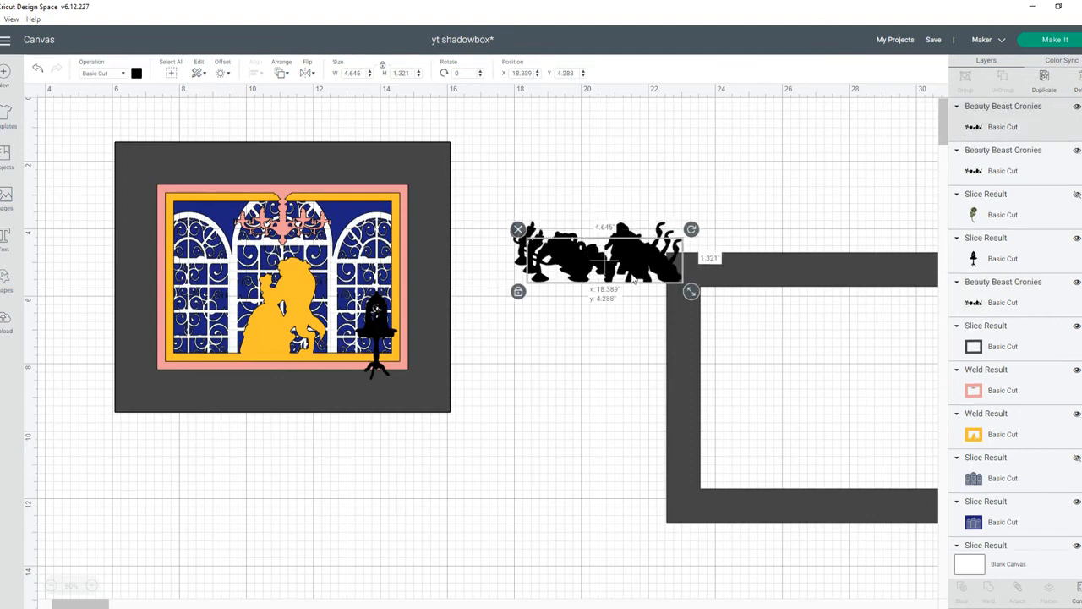
left_click_drag(633, 278, 602, 381)
left_click_drag(579, 290, 534, 334)
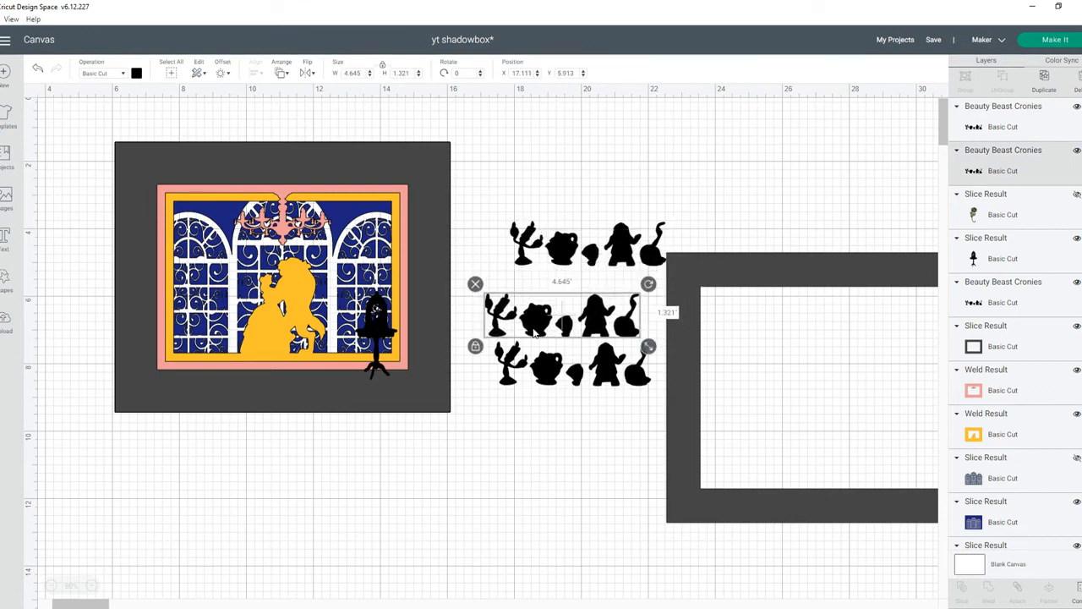
Hide all contours of the middle character row except the clock, and move the clock into the separate empty frame
left_click(1076, 588)
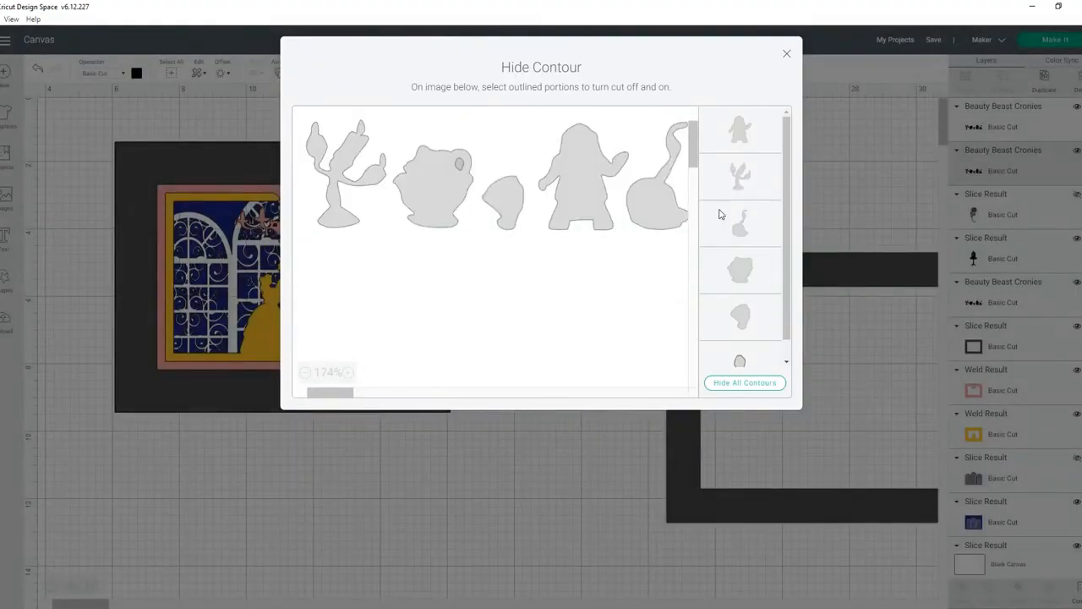
left_click(731, 385)
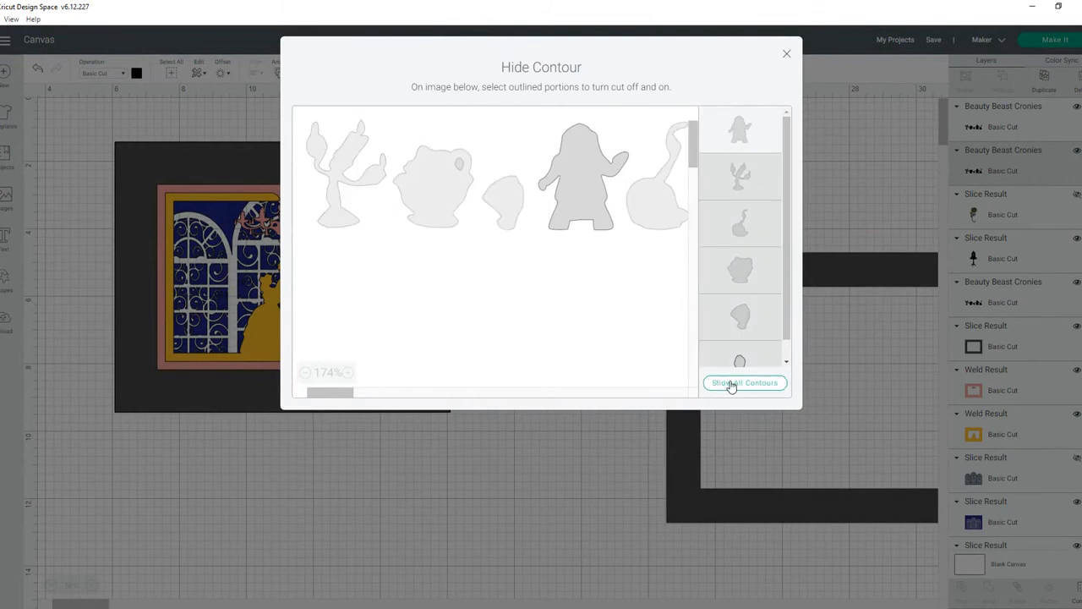
left_click(786, 56)
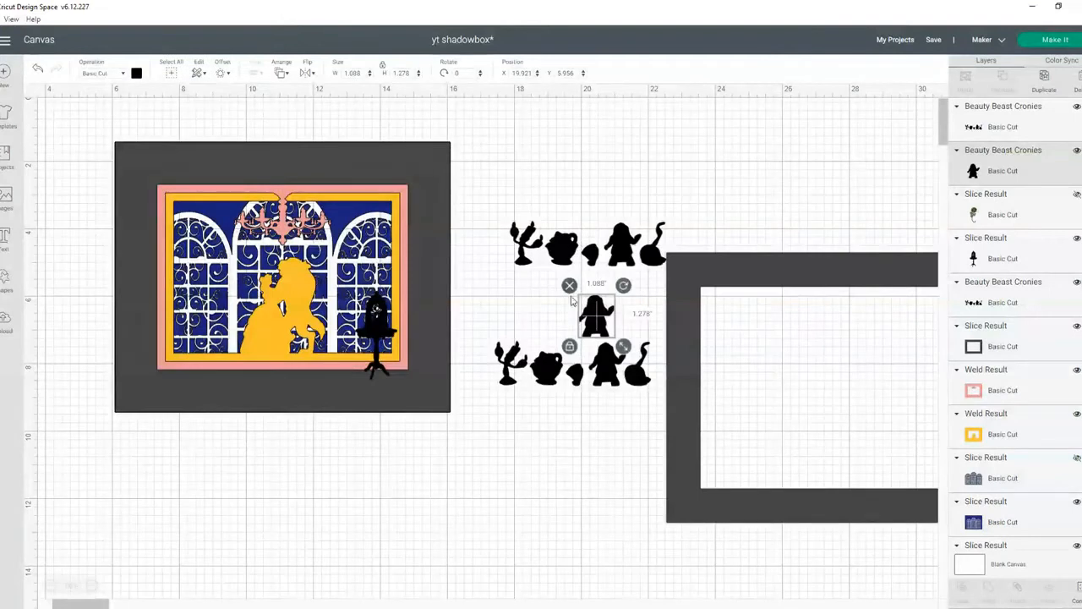
left_click_drag(592, 324, 749, 426)
Hide the candelabra, small cup, clock and feather duster contours in the lowest character row, keeping only the teapot
left_click(605, 369)
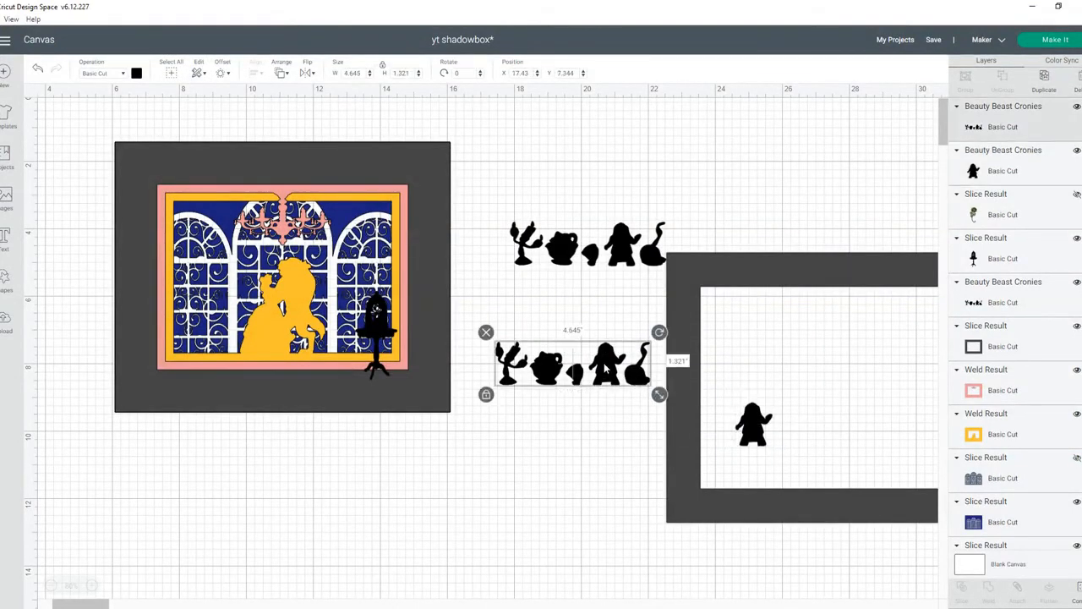
left_click(1079, 588)
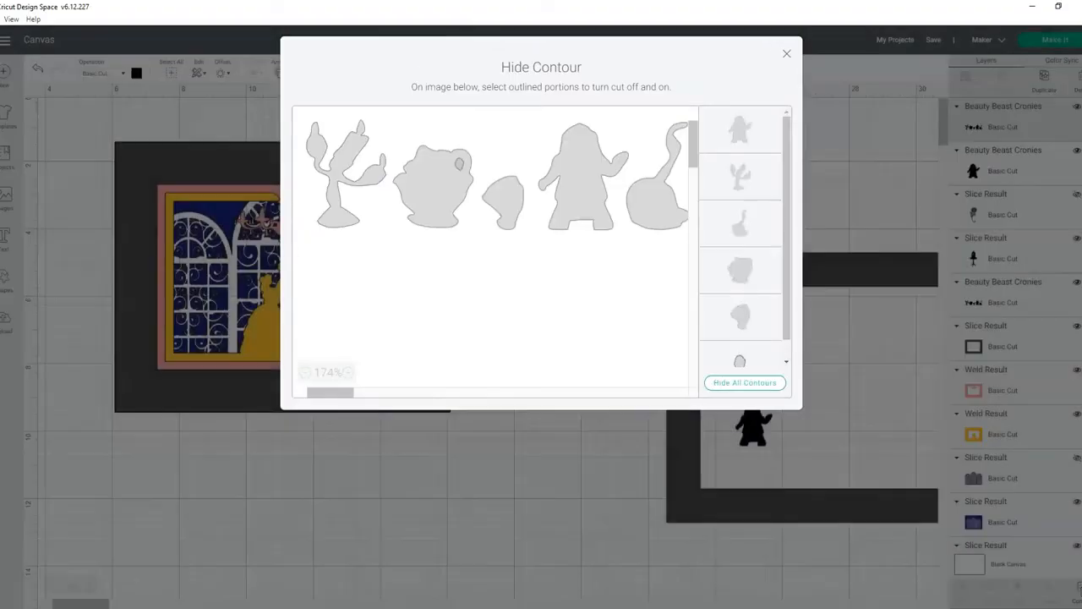
left_click(372, 176)
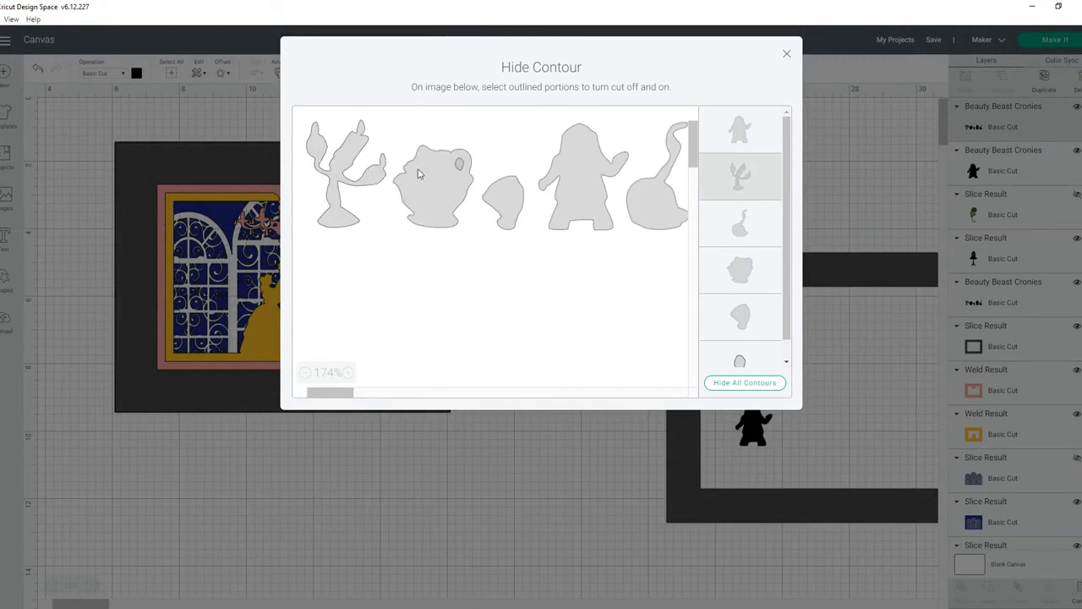
left_click(500, 209)
left_click(587, 181)
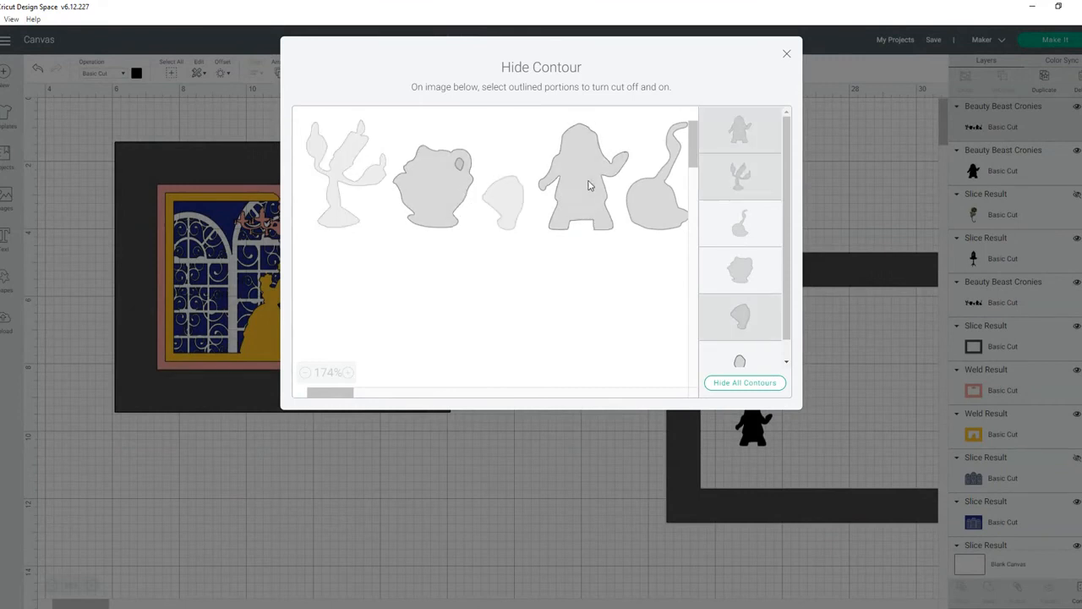
left_click(656, 208)
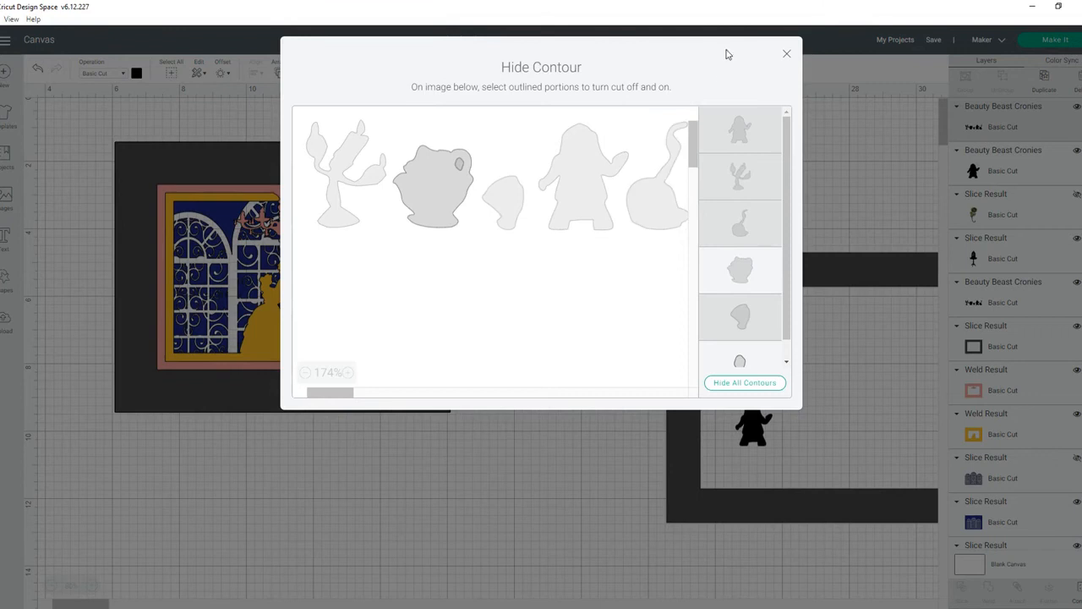
left_click(786, 58)
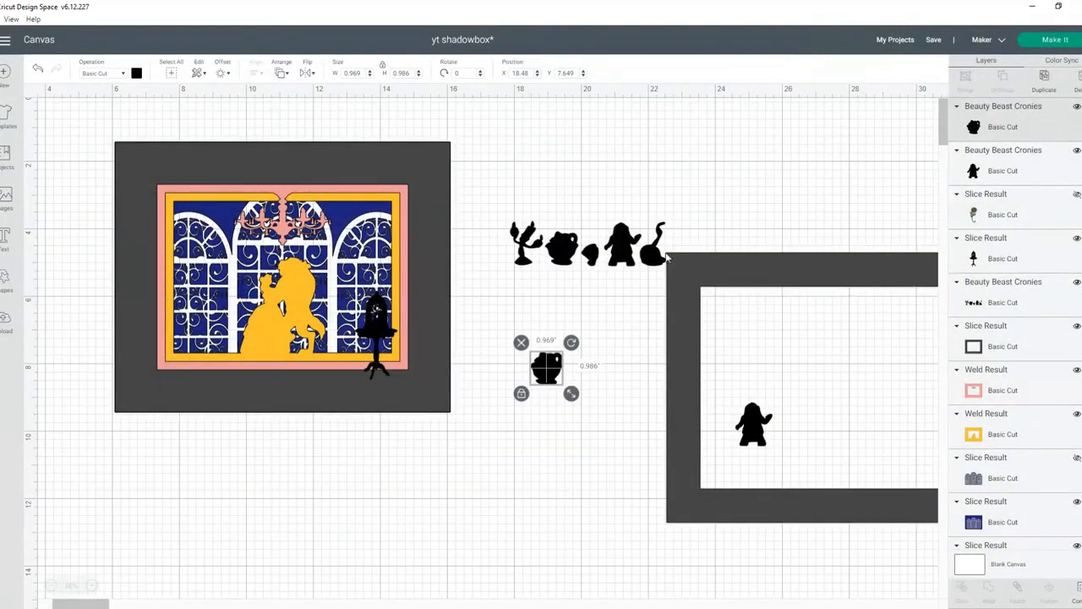
Hide every contour except the candelabra in the original character row, including the teapot's handle hole, and move the candelabra beside the clock
left_click(613, 241)
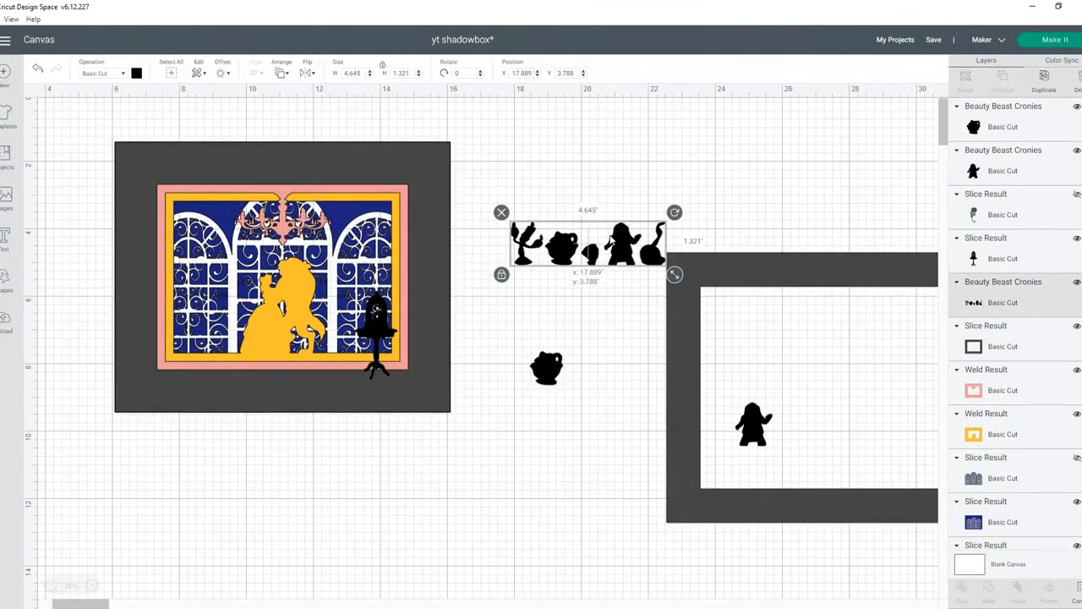
left_click(1077, 596)
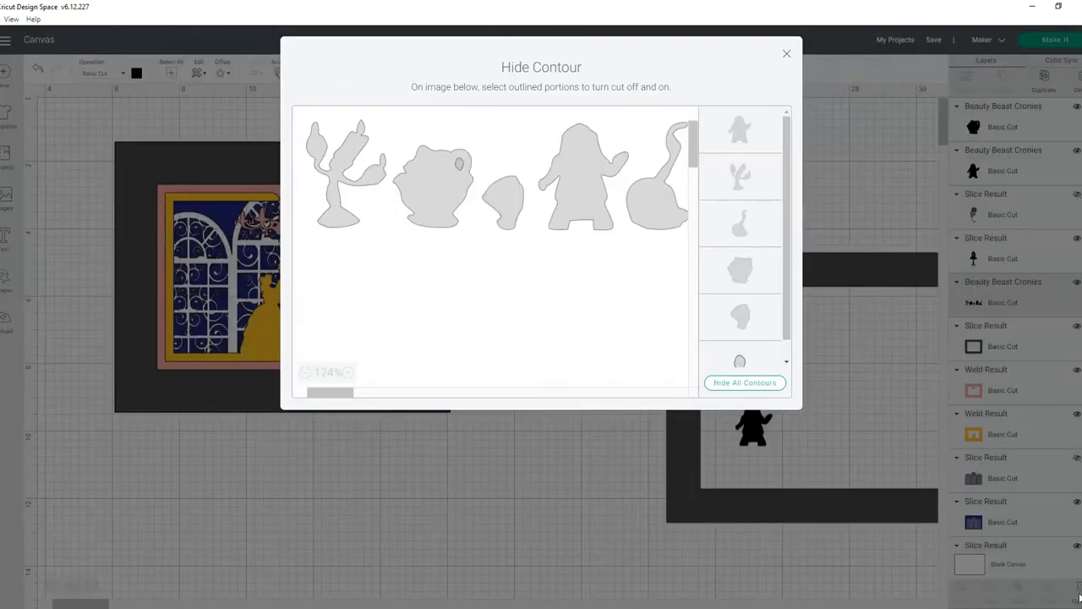
left_click(656, 203)
left_click(575, 182)
left_click(510, 206)
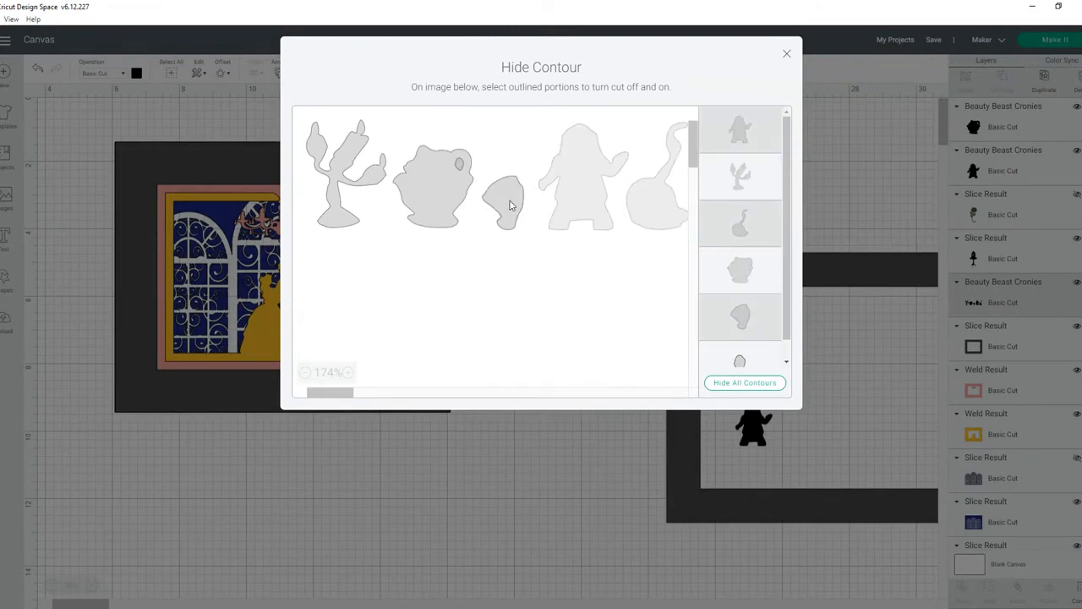
left_click(456, 173)
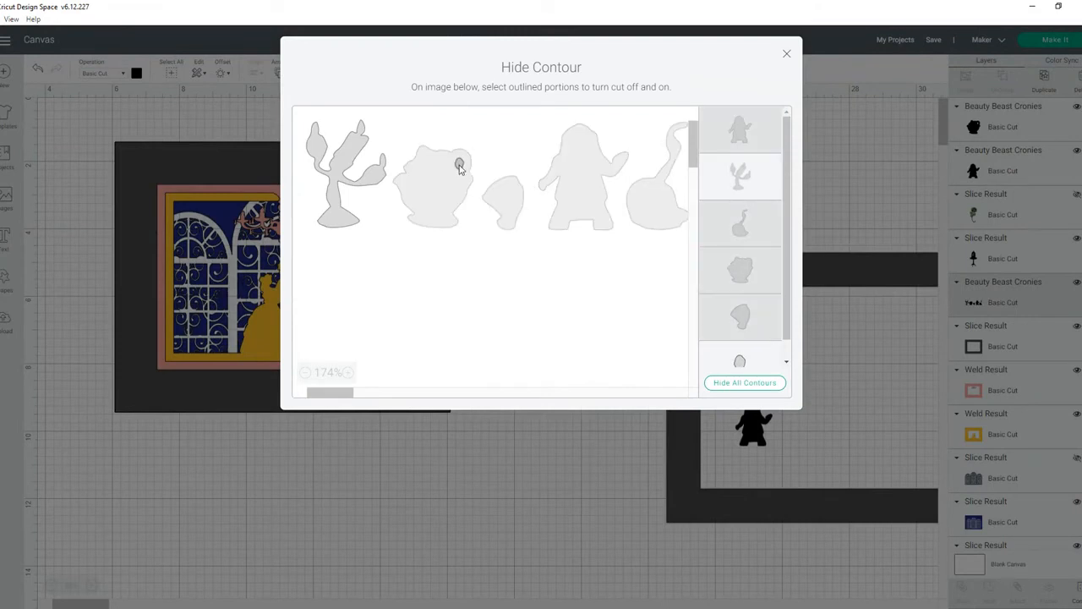
left_click(460, 165)
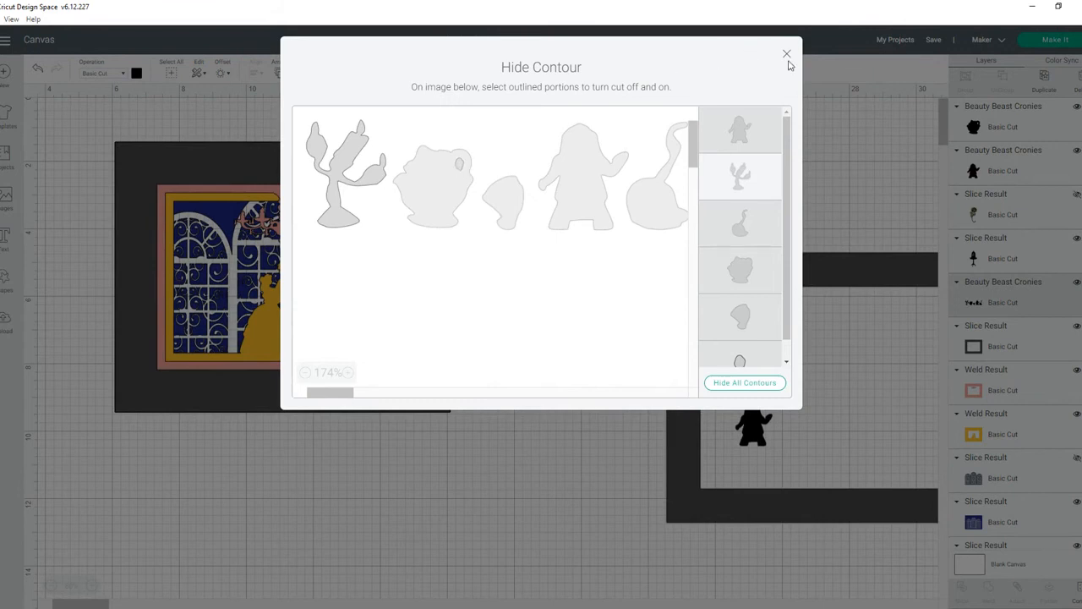
left_click(788, 58)
left_click_drag(519, 240, 883, 412)
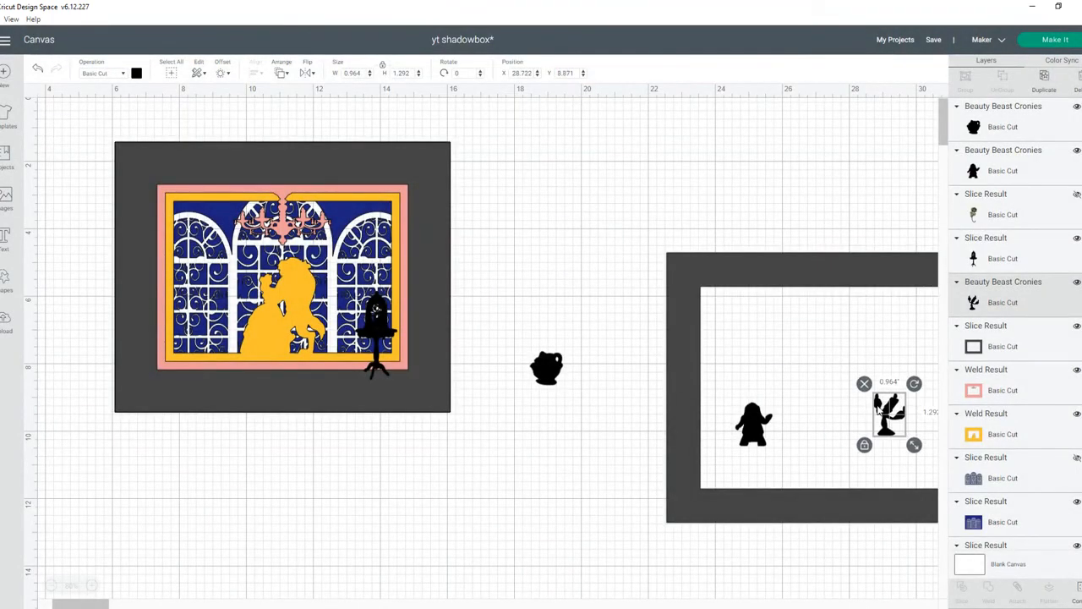
Flip the teapot horizontally and place it on the lower frame edge, to the left of the couple
left_click(548, 369)
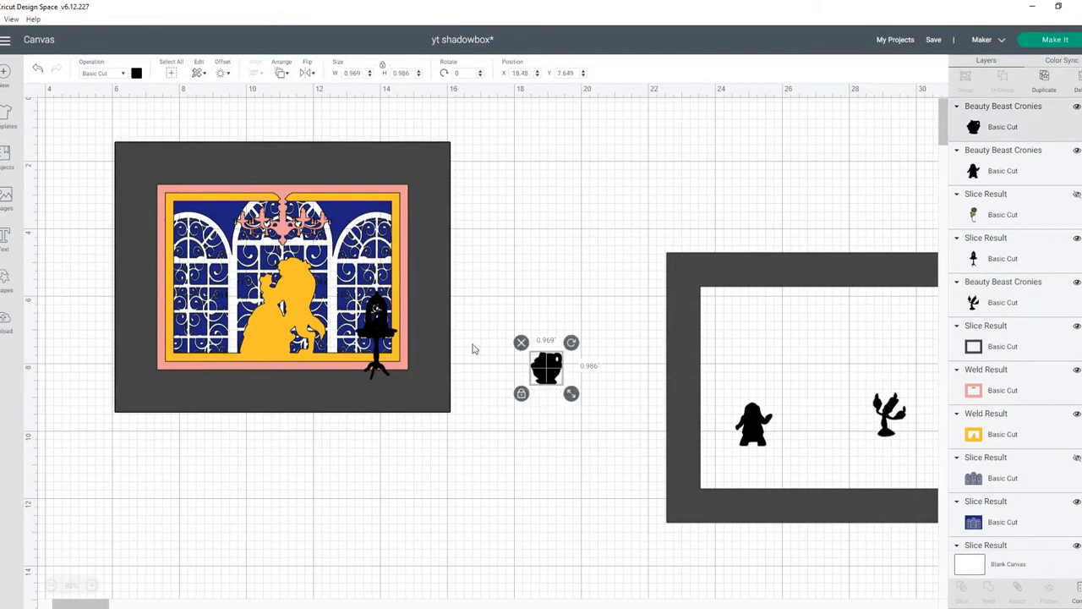
left_click(306, 73)
left_click(328, 93)
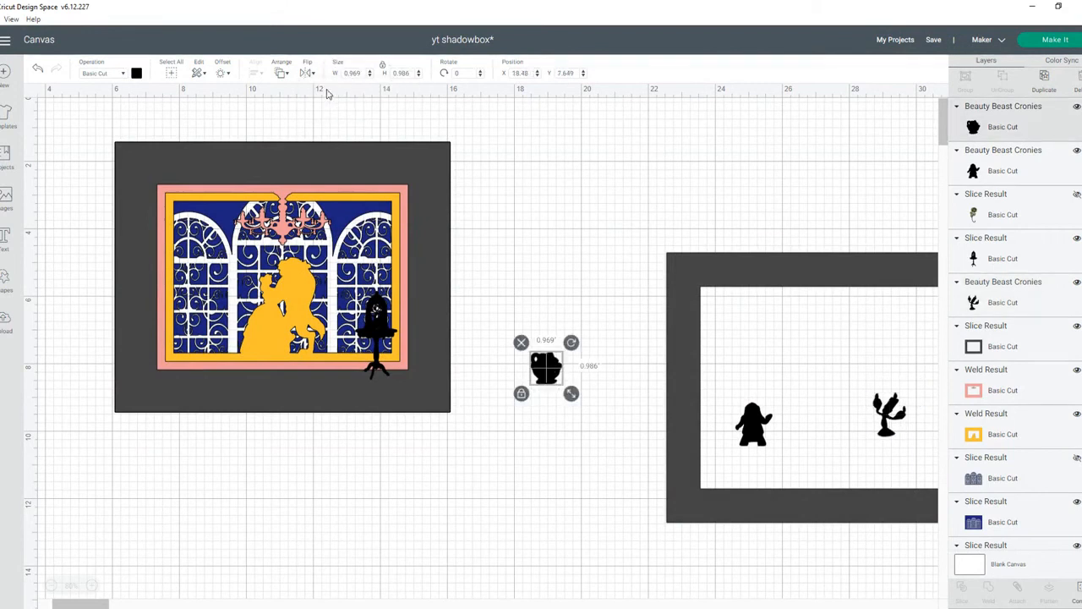
left_click_drag(560, 369, 236, 360)
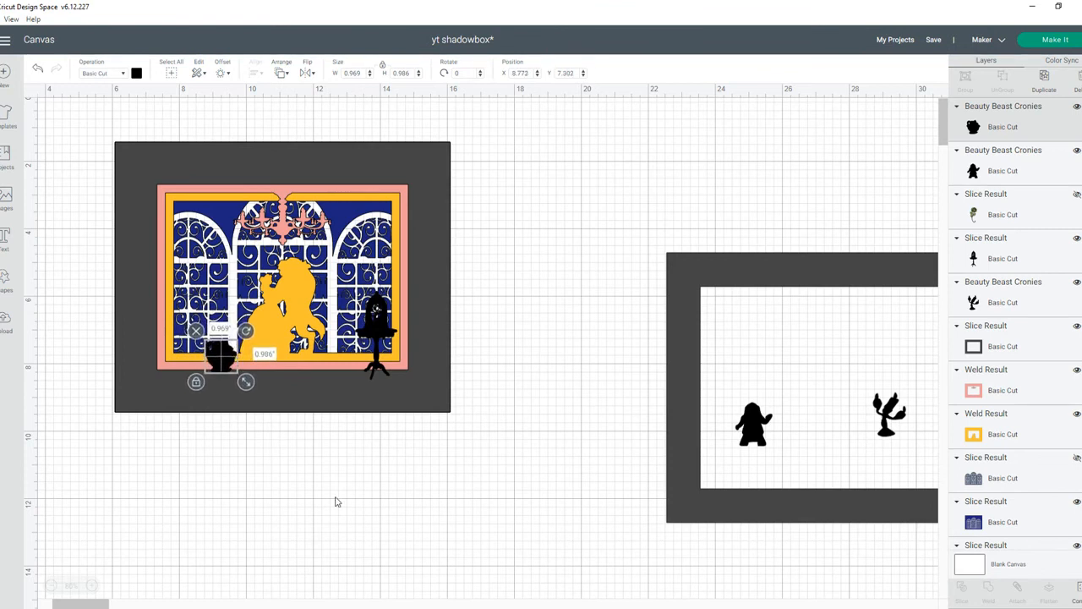
left_click(372, 510)
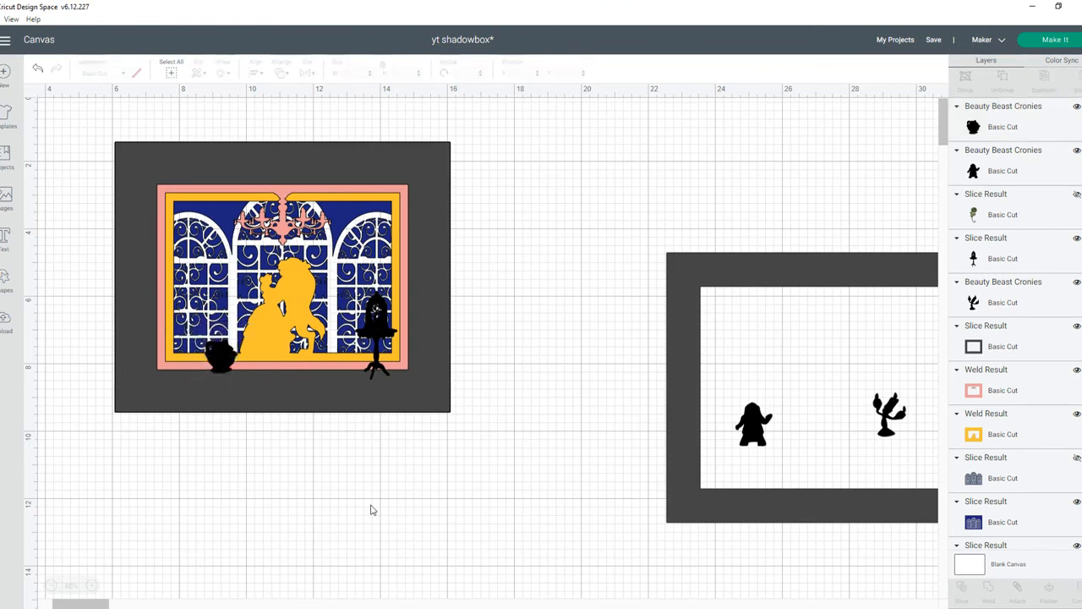
left_click(1006, 134)
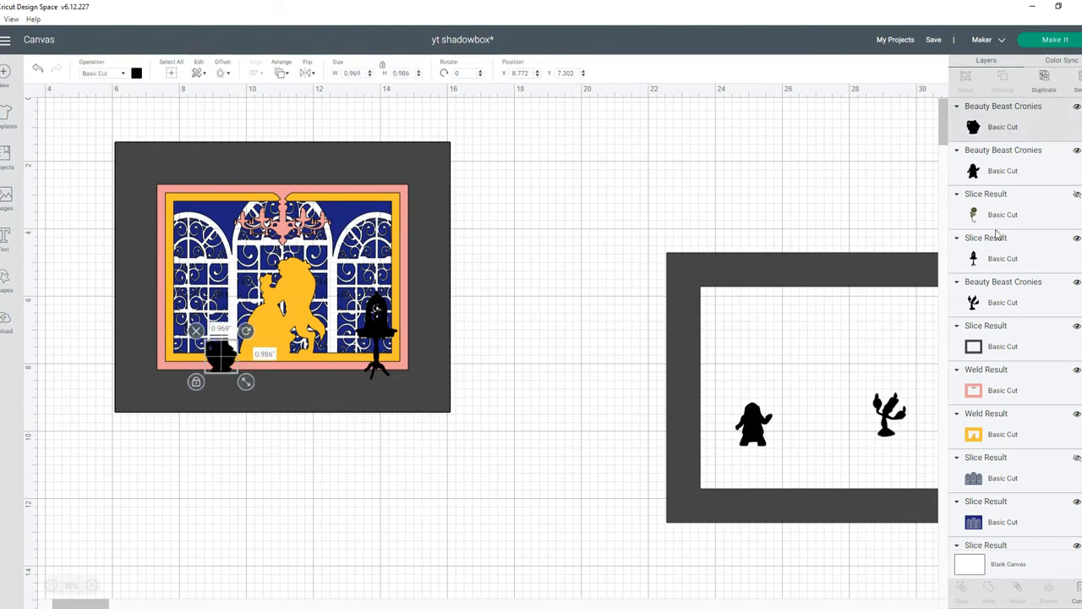
Weld the teapot and the rose jar pedestal to the frontmost dark frame of the stack
left_click(995, 261)
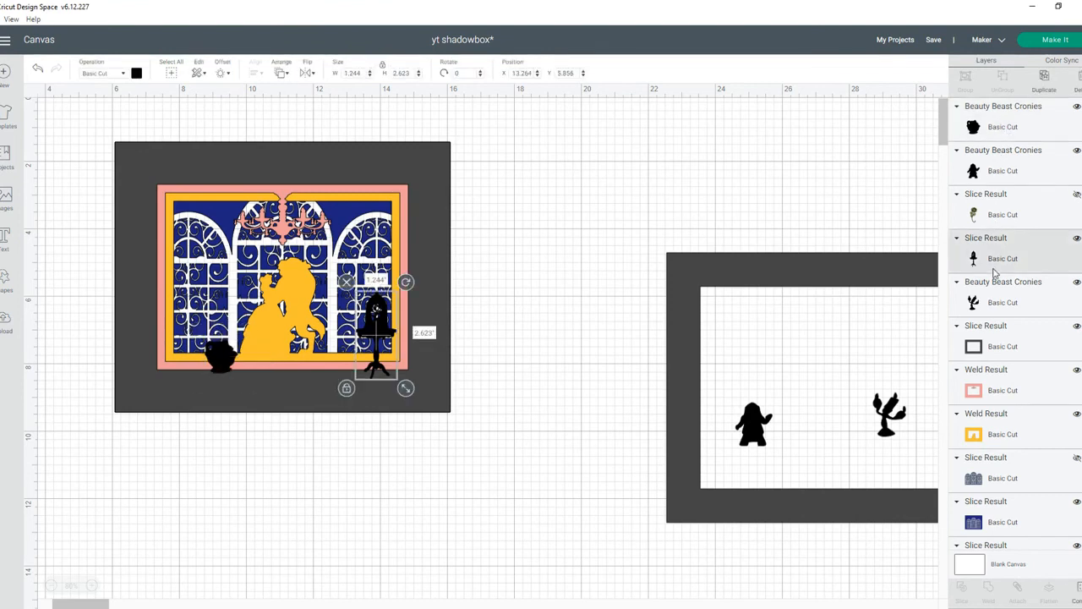
left_click(995, 133)
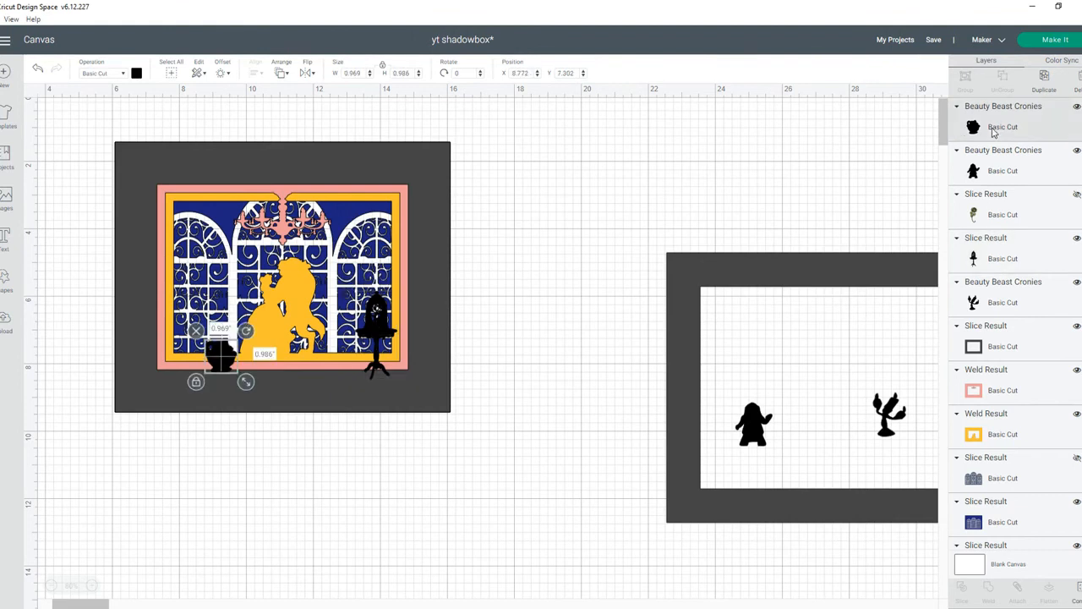
left_click(978, 261, "shift")
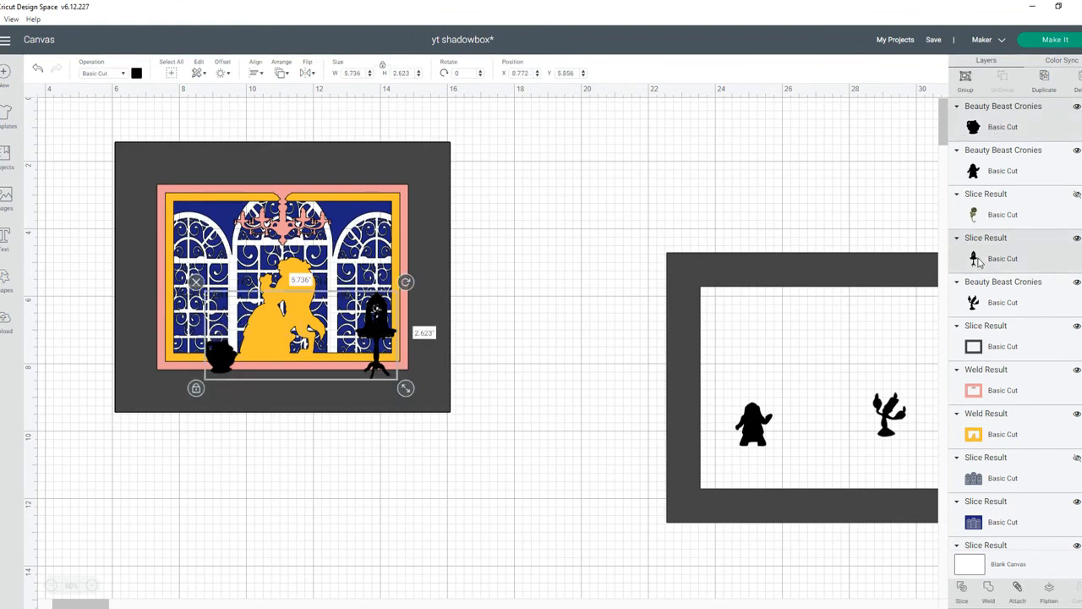
left_click(972, 347, "shift")
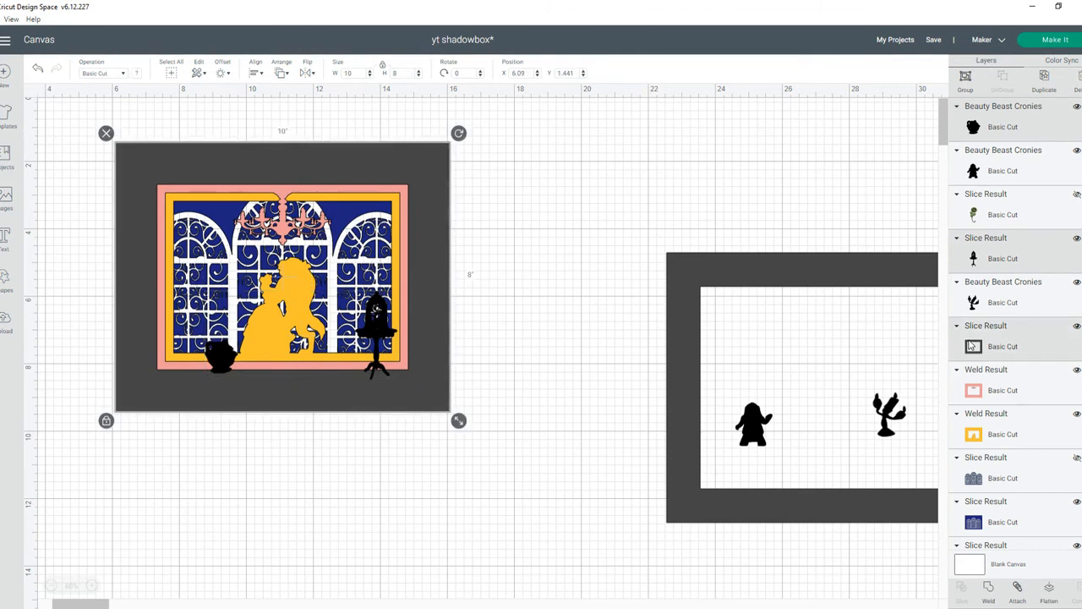
left_click(990, 591)
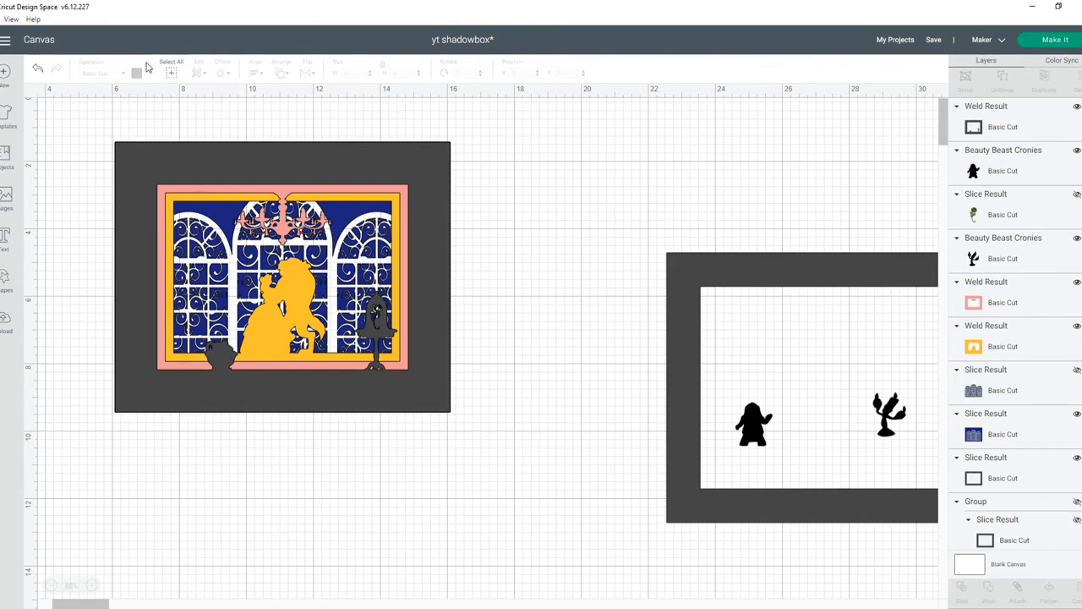
Recolor the welded teapot and rose jar frame light purple
left_click(141, 155)
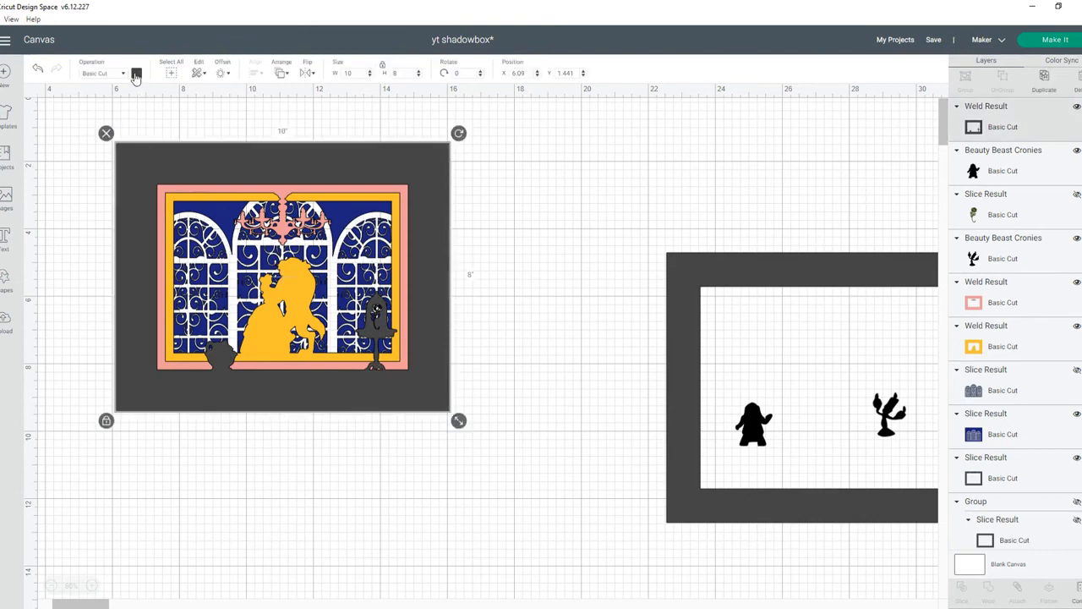
left_click(136, 74)
left_click(164, 157)
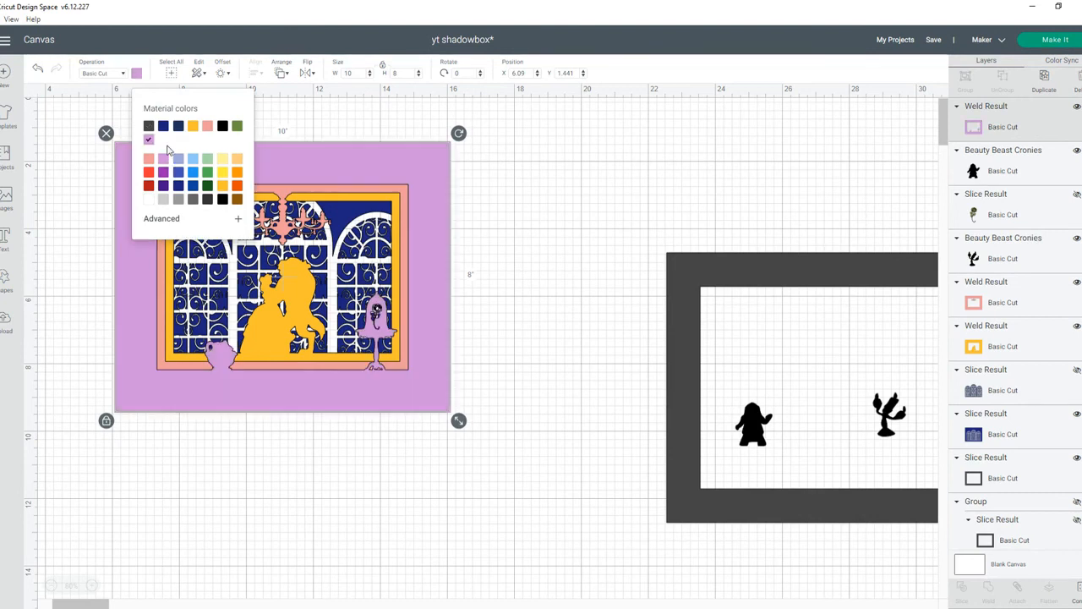
Move the spare empty frame close to the stack and bring it, the clock and the candelabra to the front
left_click_drag(686, 409, 487, 357)
left_click_drag(908, 504, 738, 376)
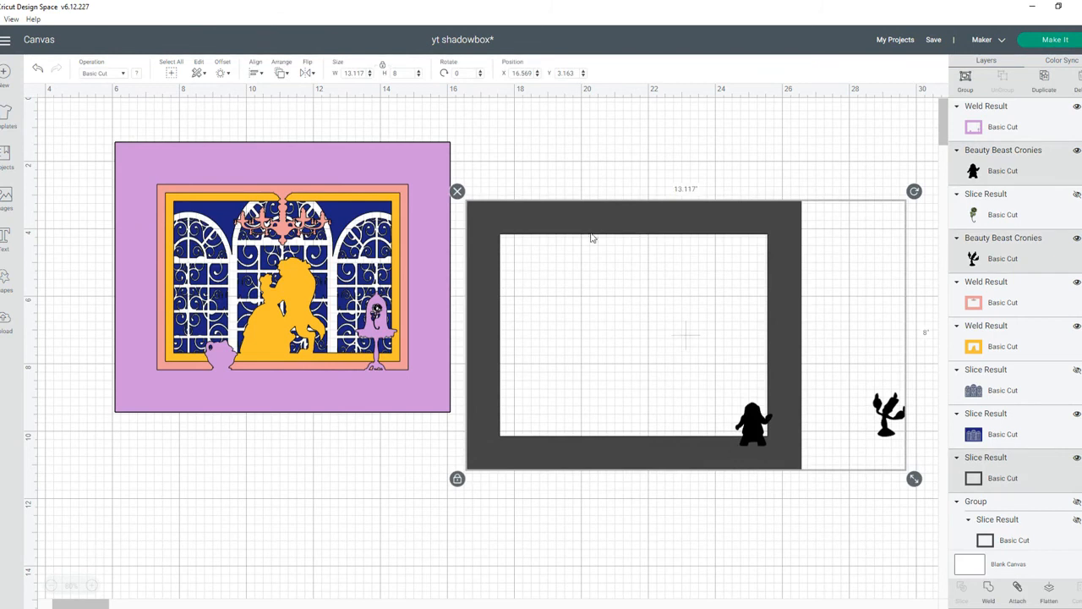
left_click(282, 73)
left_click(300, 138)
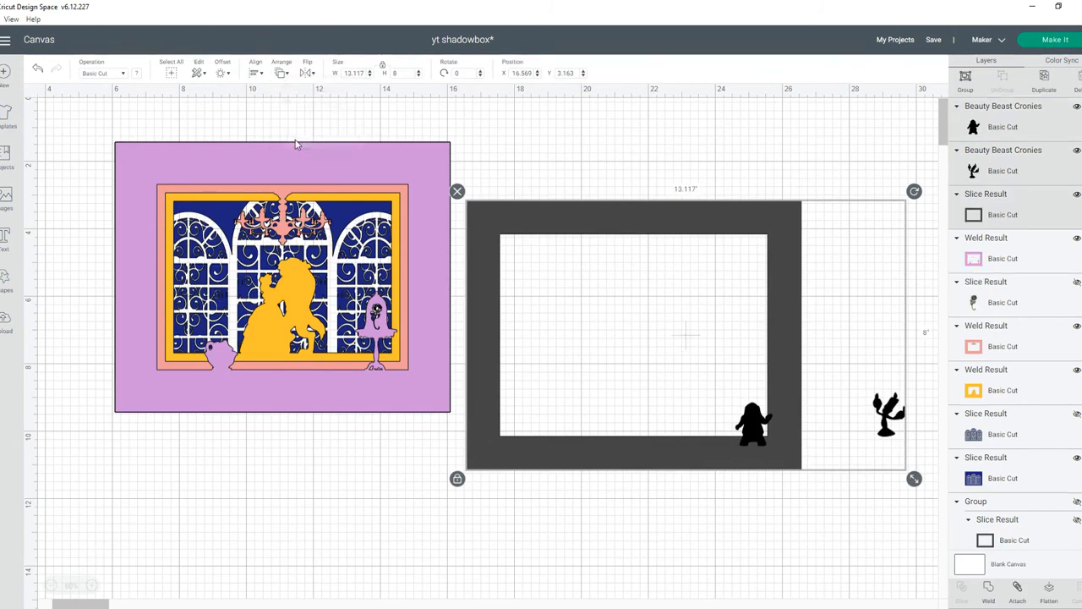
Place the spare dark frame over the shadowbox stack and center all the stacked layers on each other
left_click_drag(593, 141, 183, 160)
left_click_drag(271, 458, 231, 287)
left_click(255, 76)
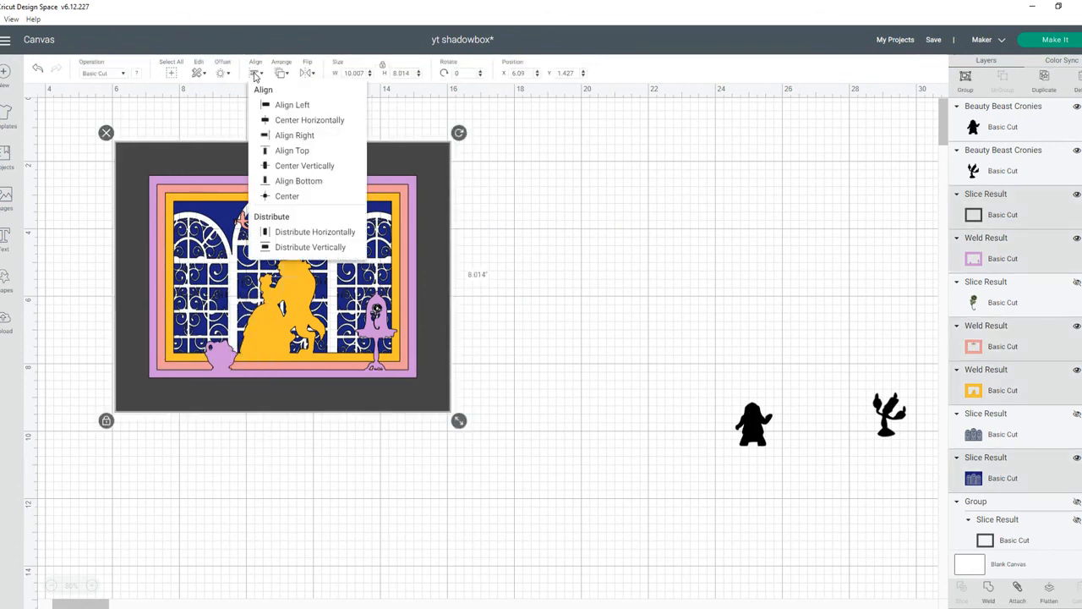
left_click(285, 195)
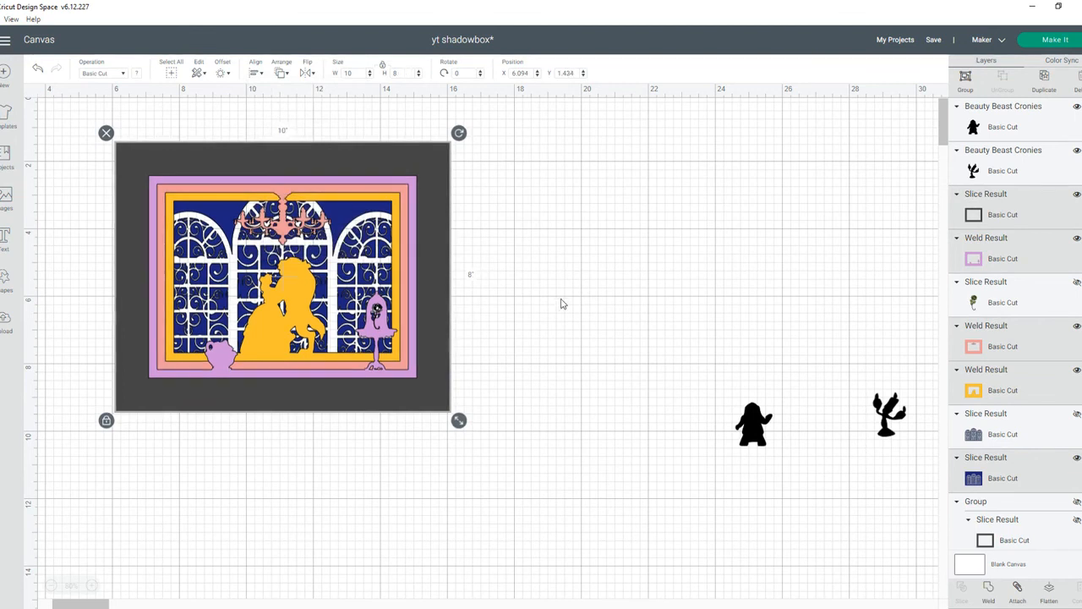
Place the clock on the dark frame's lower edge left of the teapot, and the candelabra between the couple and the rose pedestal
left_click_drag(747, 427, 177, 370)
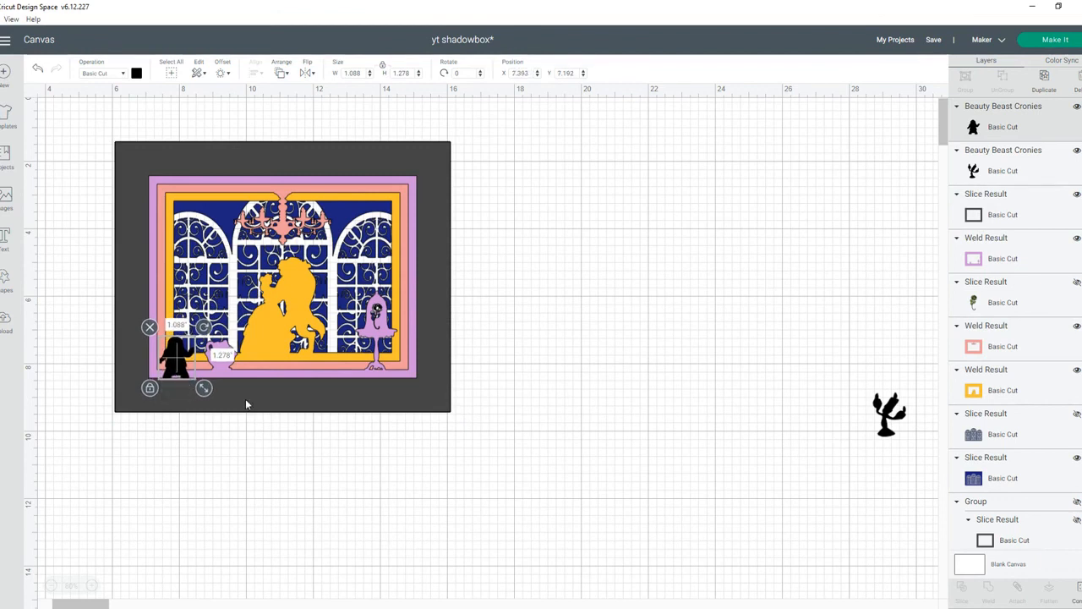
left_click(415, 493)
left_click_drag(895, 429, 340, 364)
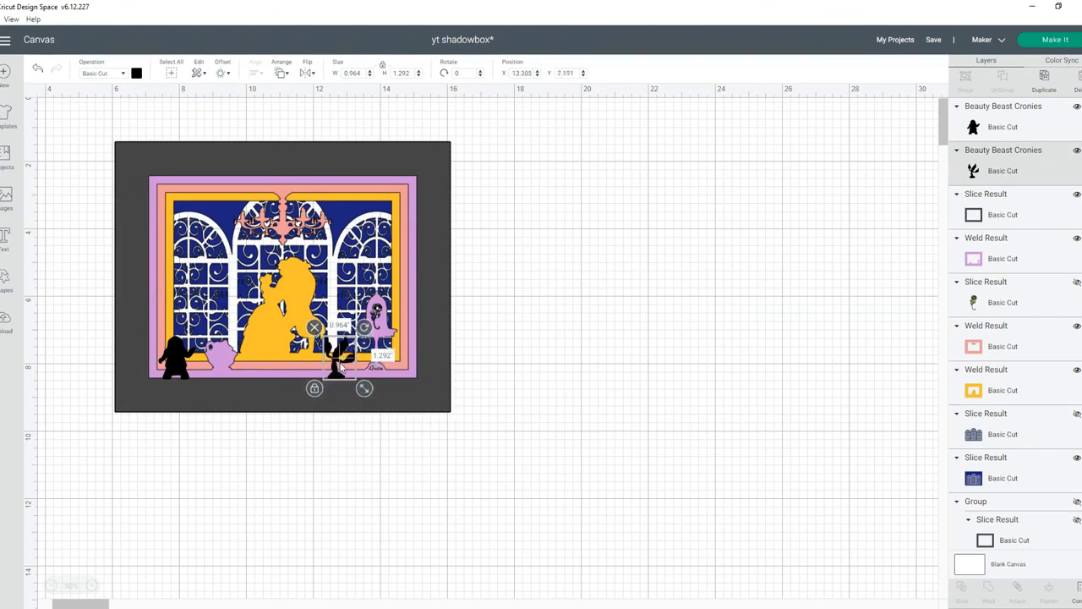
left_click(544, 389)
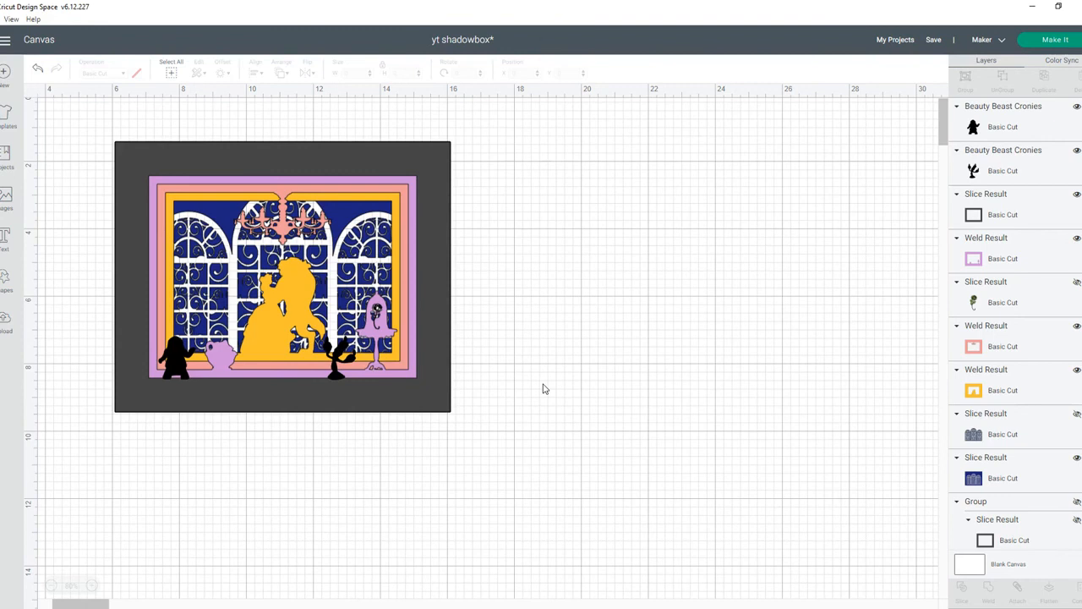
Weld the clock and the candelabra to the front dark frame
left_click(1020, 119)
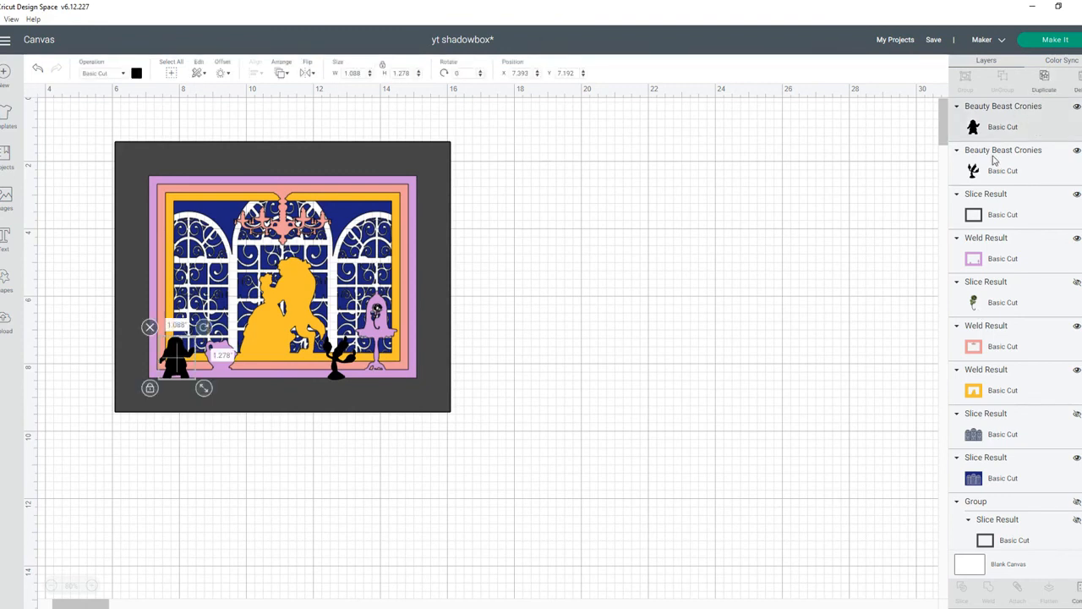
left_click(994, 160, "shift")
left_click(978, 215, "shift")
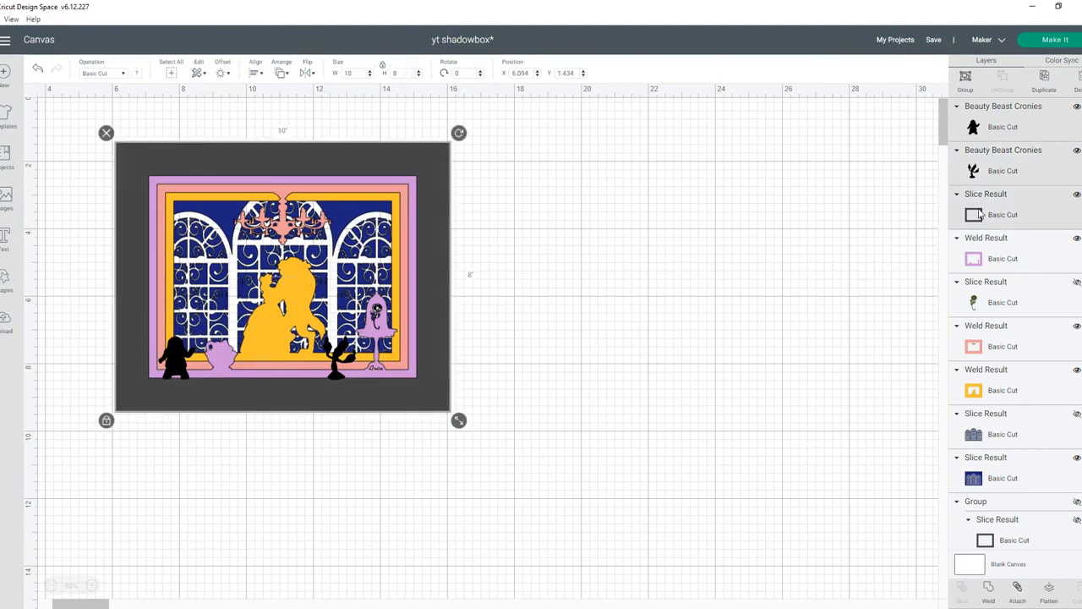
left_click(992, 595)
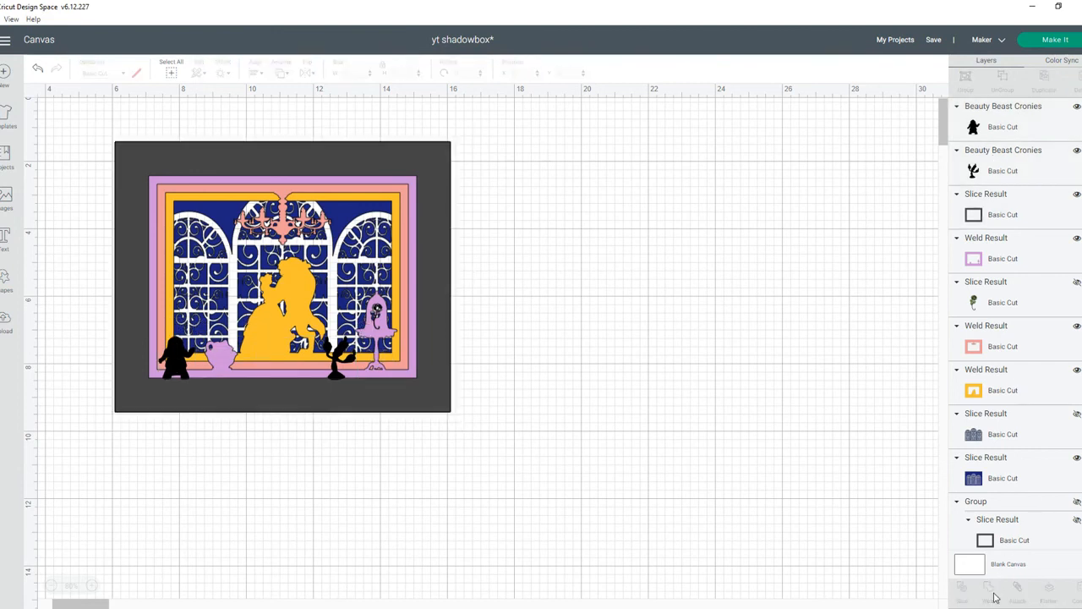